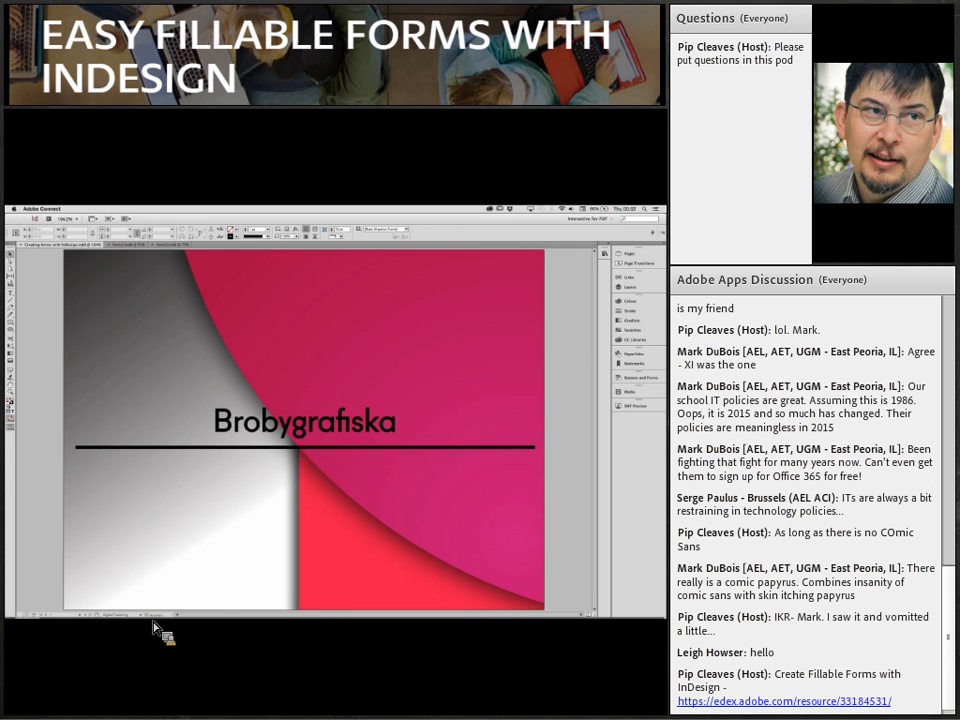
Advance the presentation document from the cover to the page listing what will be covered.
mouse_move(93, 624)
left_click(68, 541)
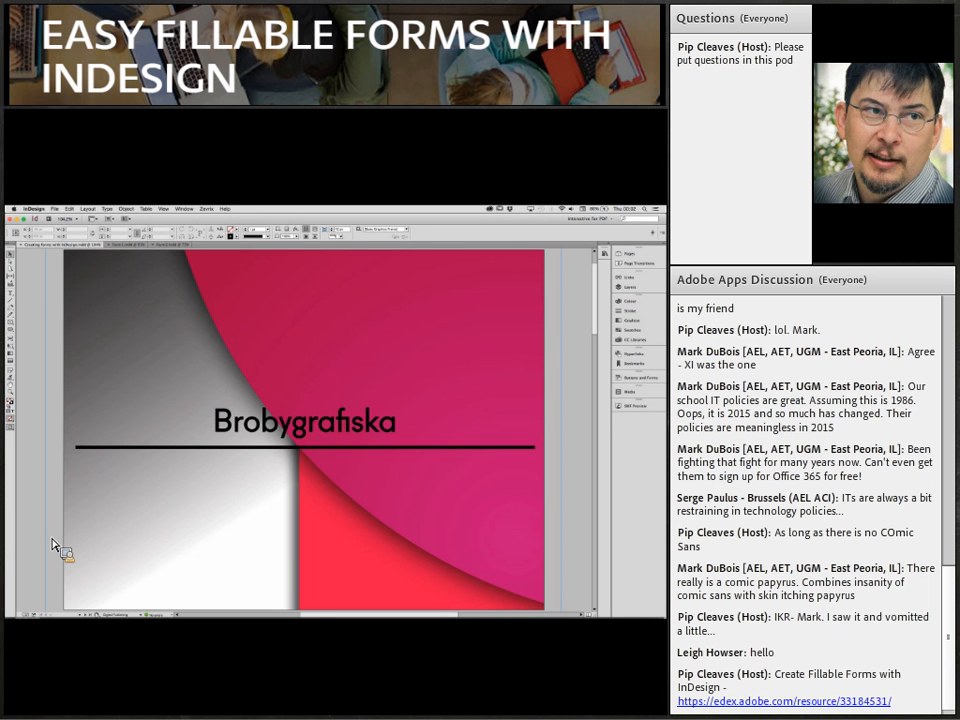
left_click(86, 615)
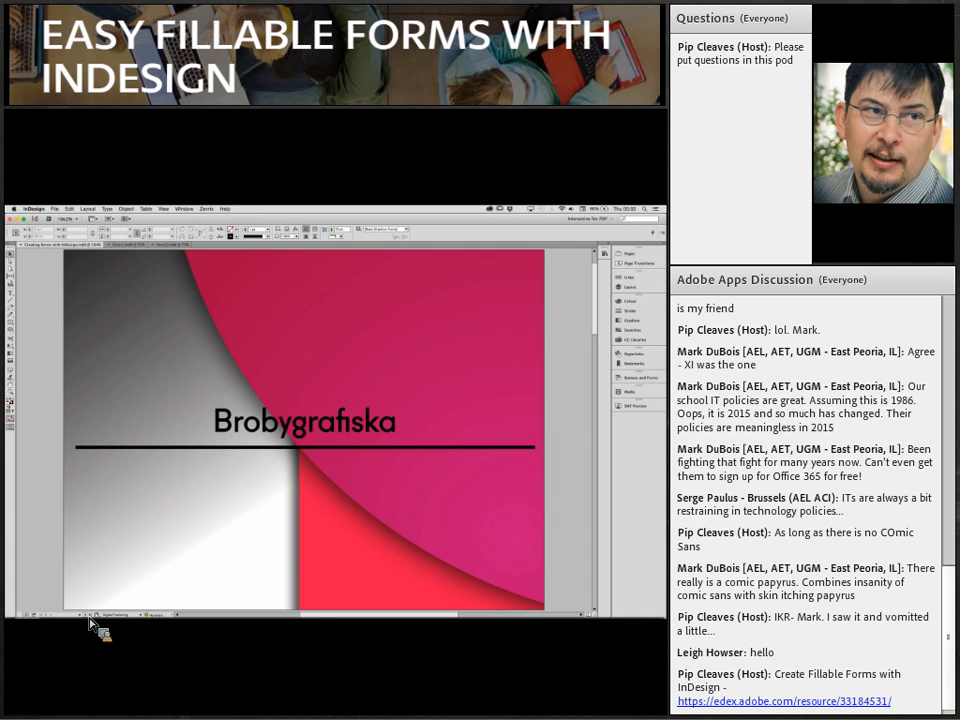
left_click(89, 617)
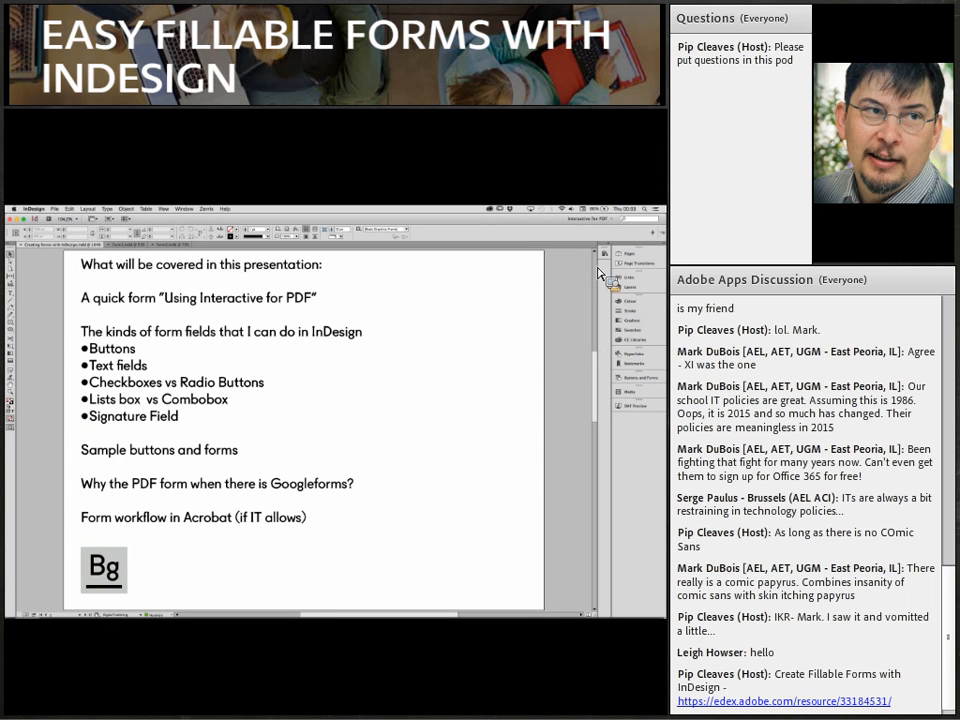
Switch to the Essentials workspace, reset it, and close the open CC Libraries and Folio Builder panels.
left_click(598, 219)
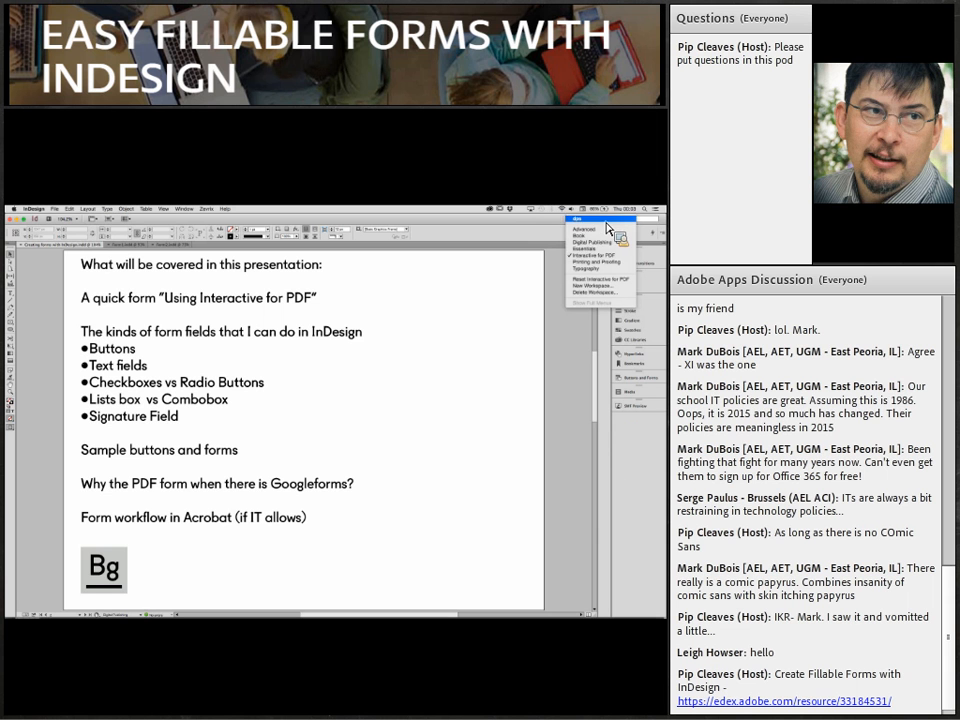
left_click(604, 255)
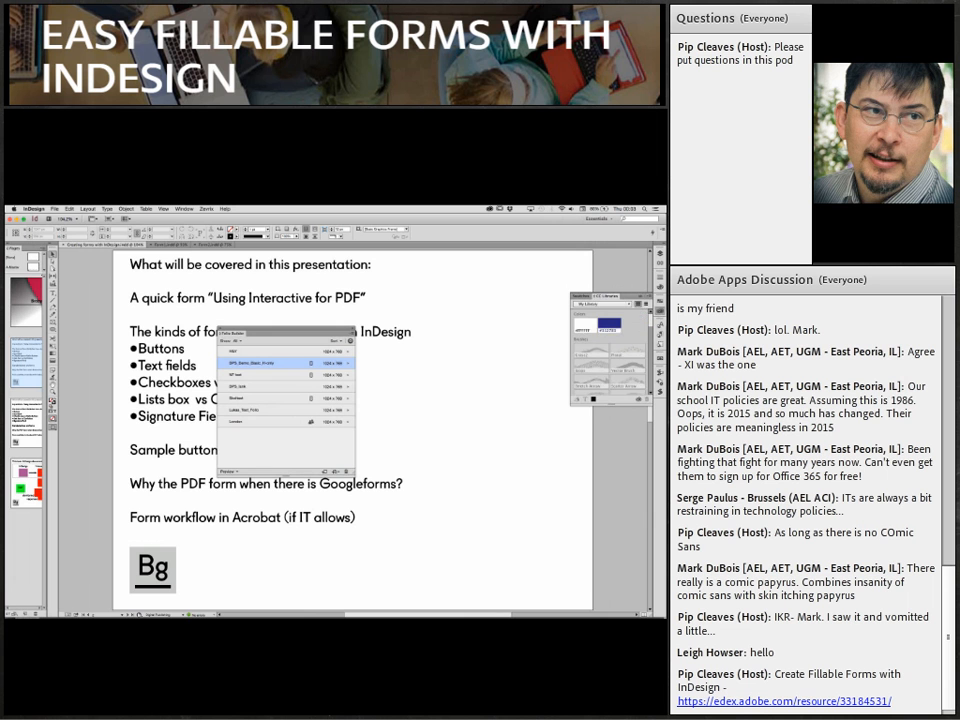
left_click(658, 312)
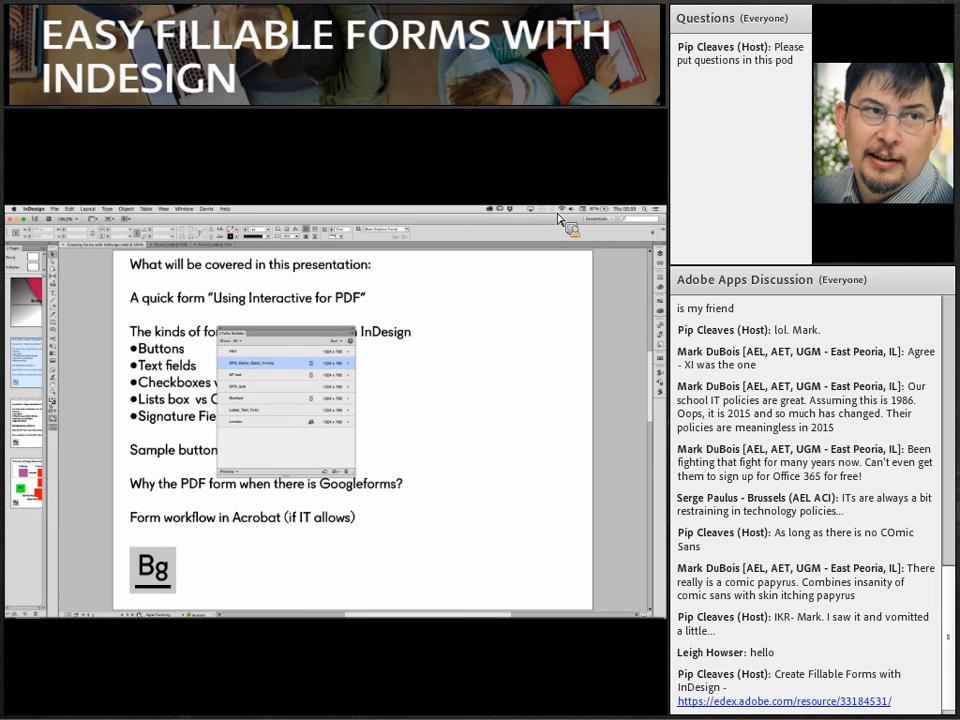
left_click(600, 218)
left_click(611, 281)
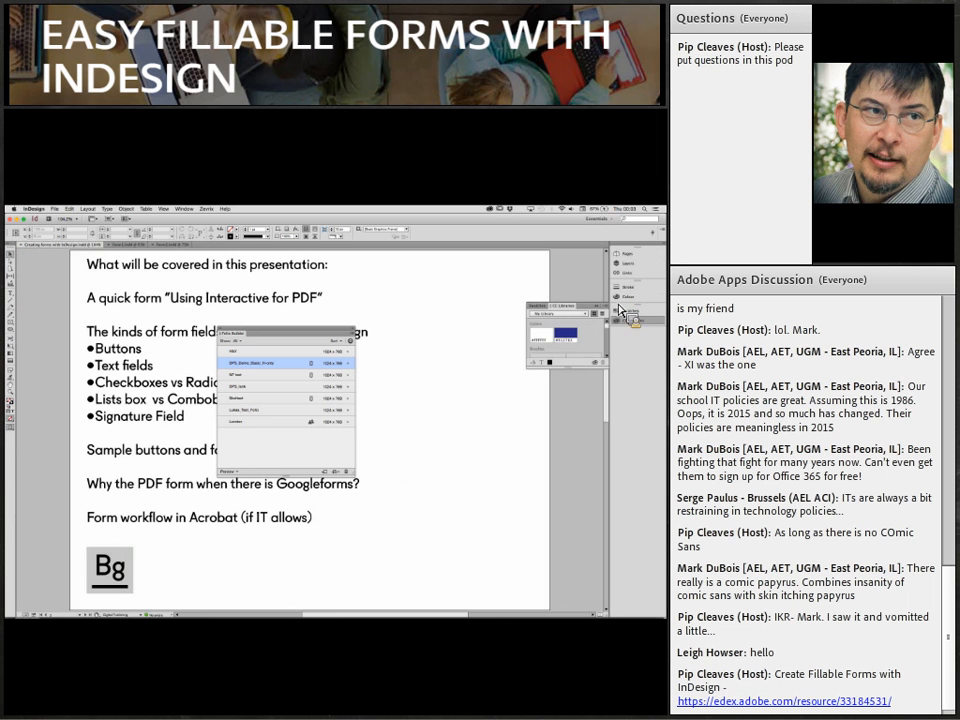
left_click(645, 323)
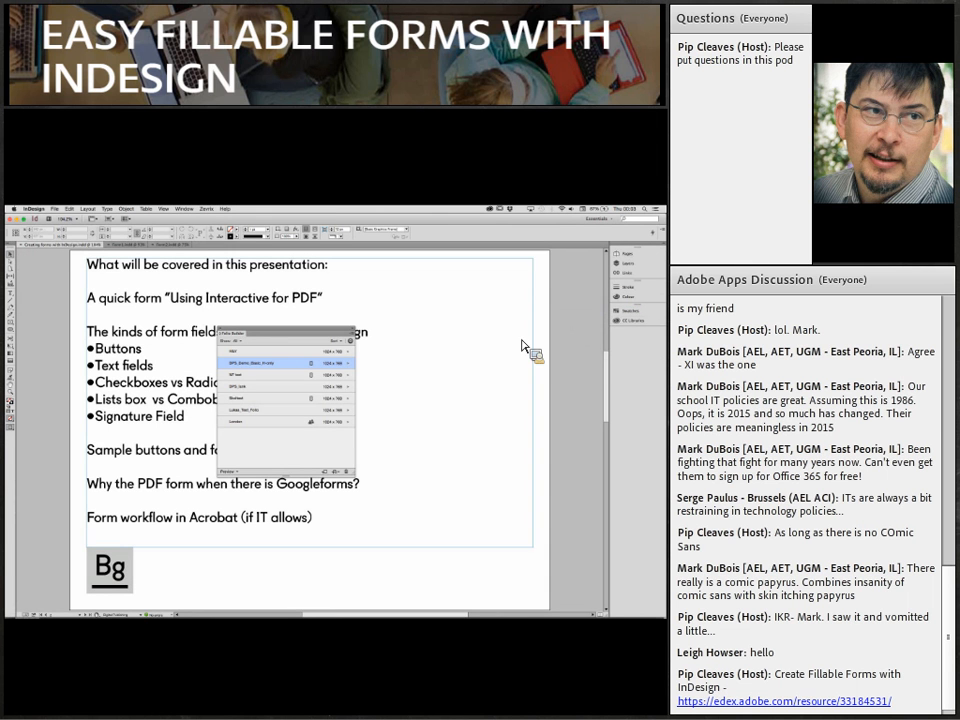
left_click(222, 330)
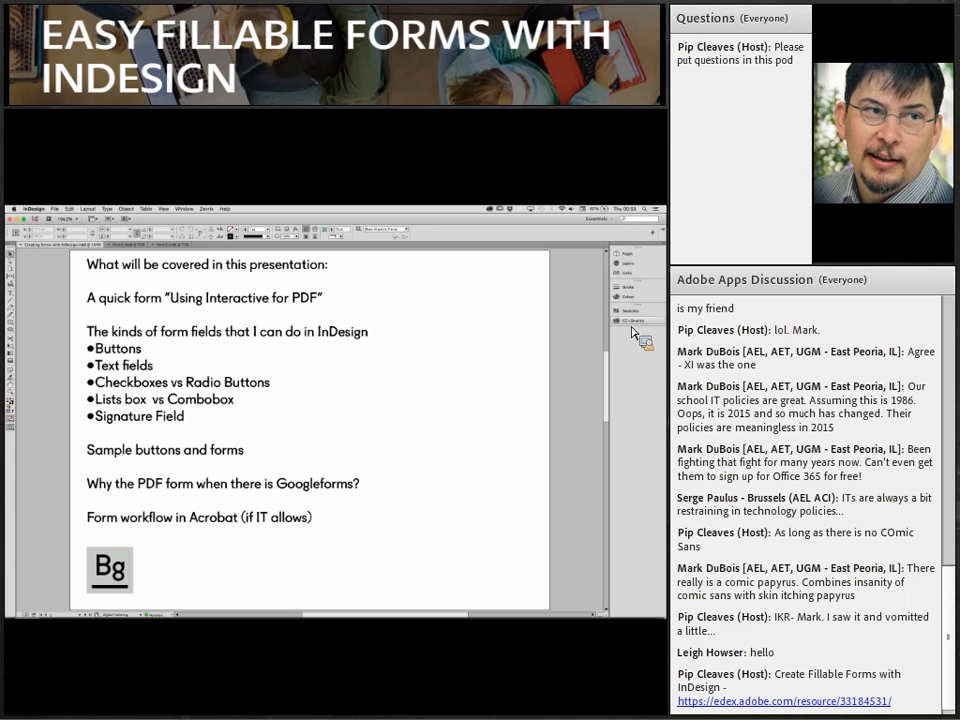
Switch the workspace to Interactive for PDF.
left_click(608, 217)
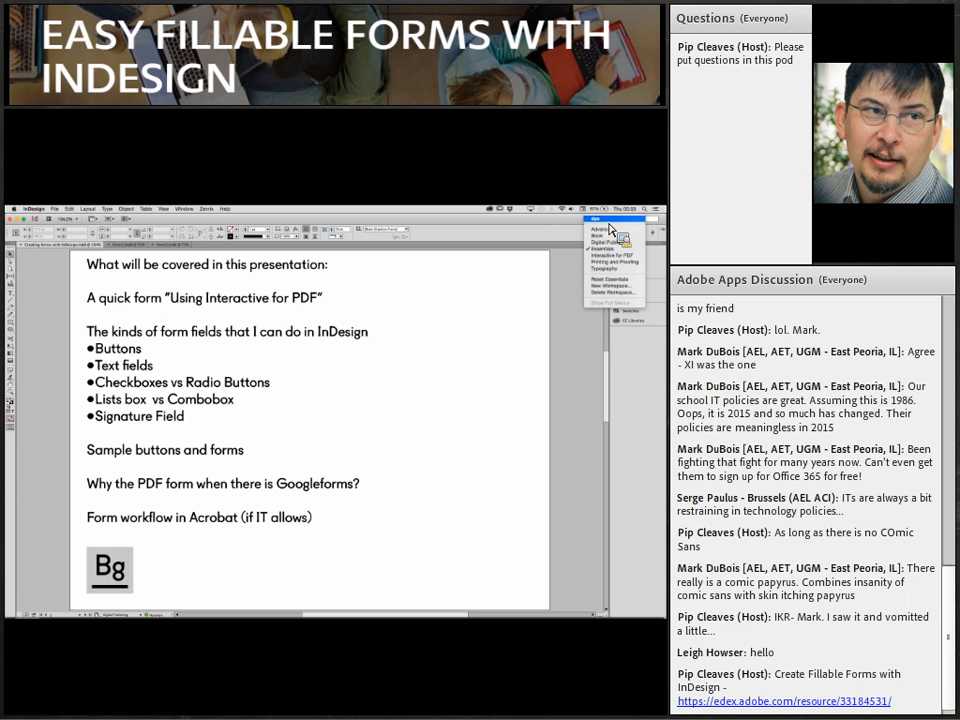
left_click(497, 289)
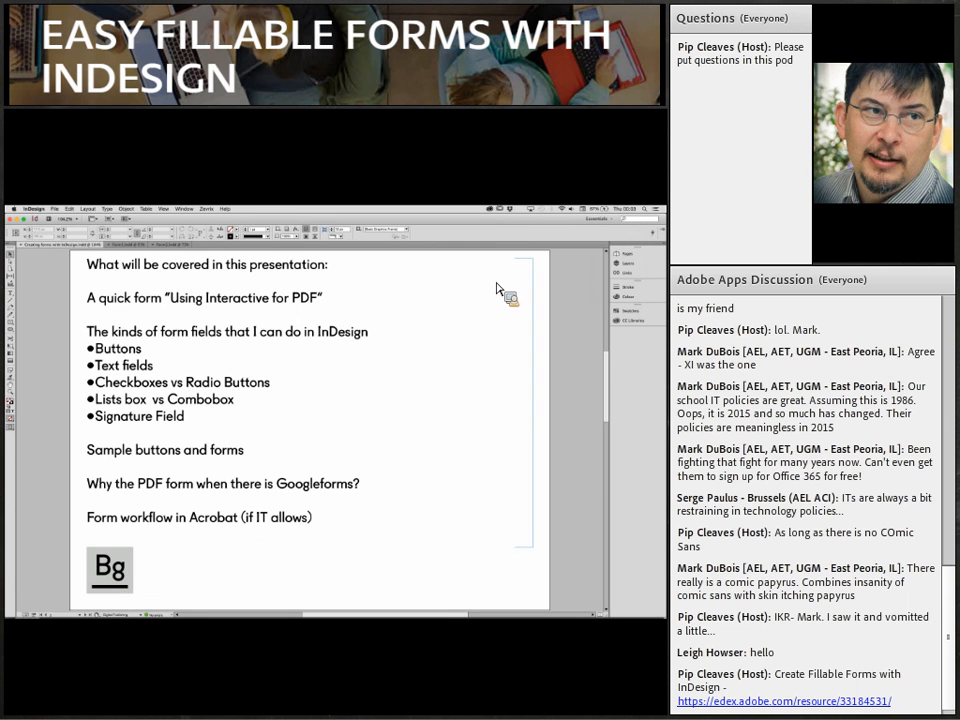
left_click(186, 209)
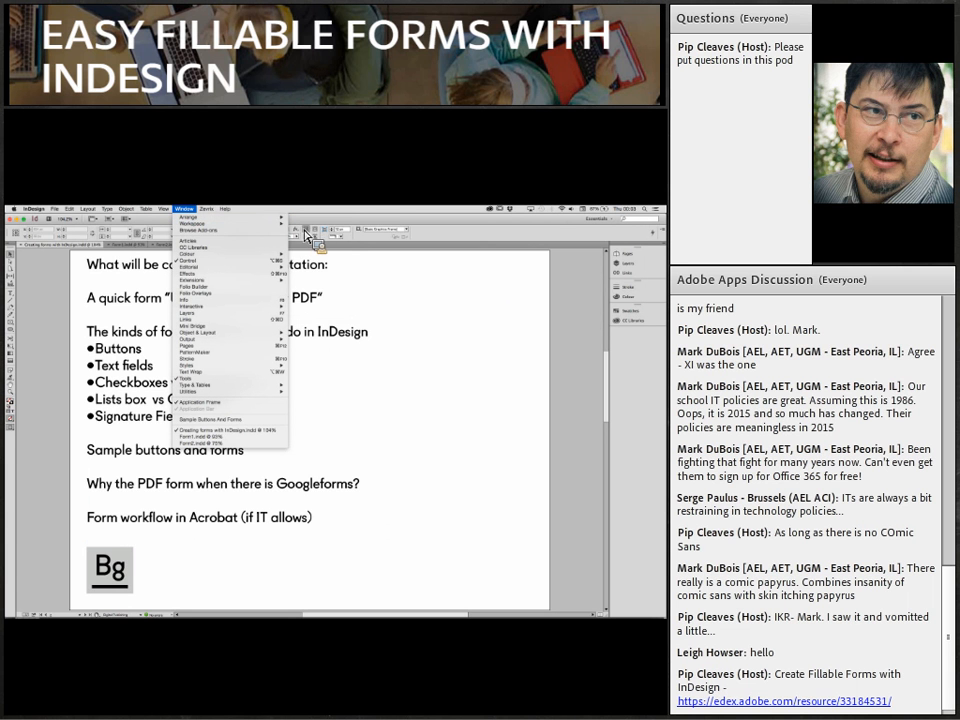
mouse_move(270, 223)
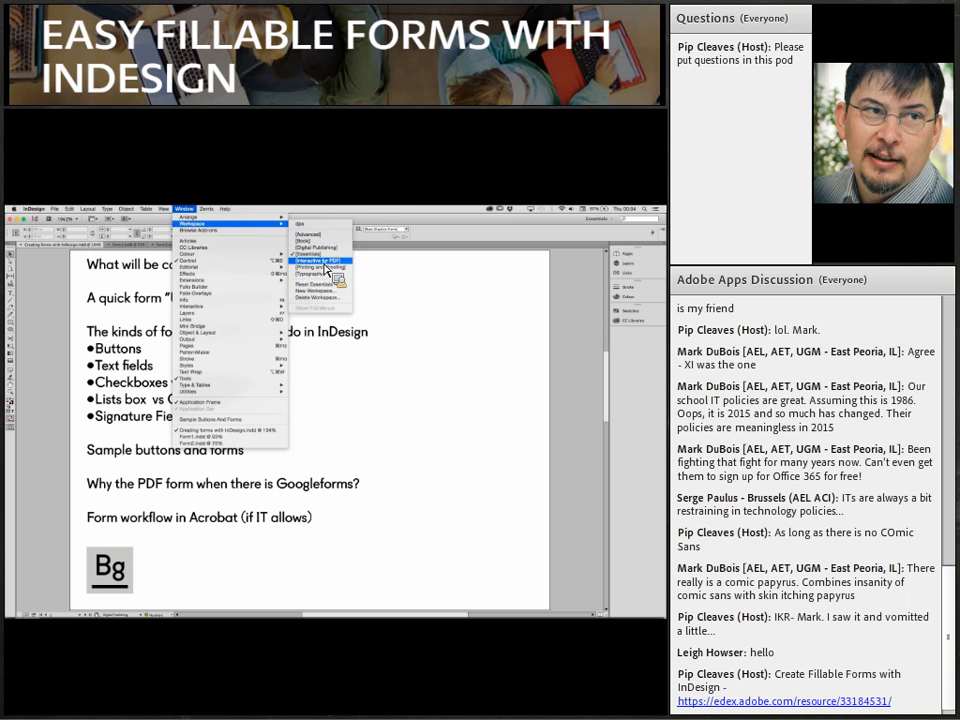
left_click(324, 262)
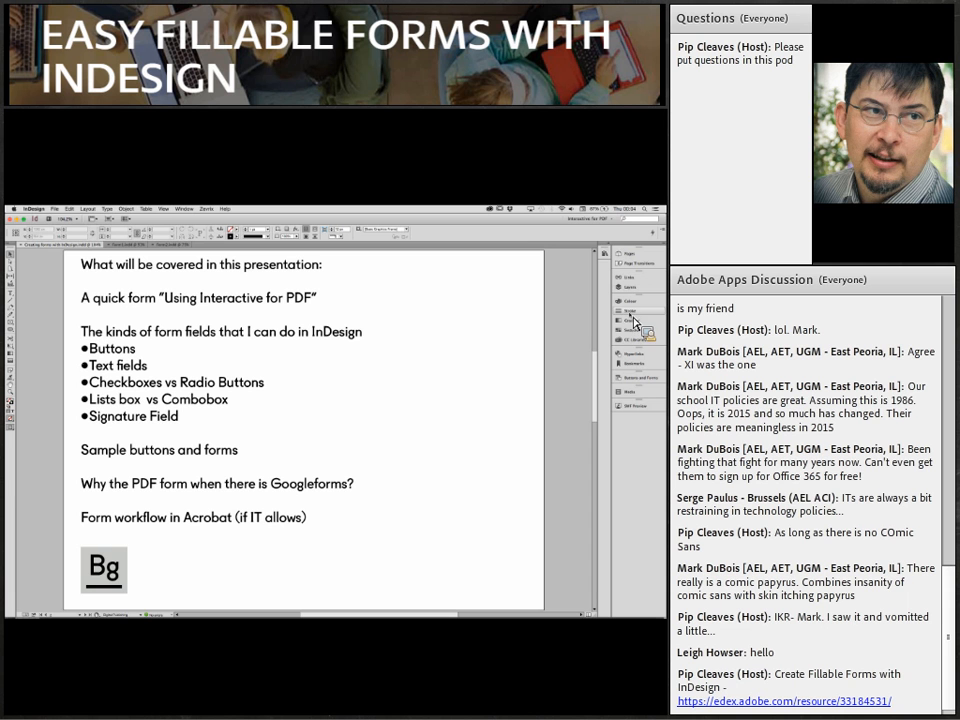
Detach the Buttons and Forms panel from the dock and float it over the page.
left_click_drag(623, 317, 638, 382)
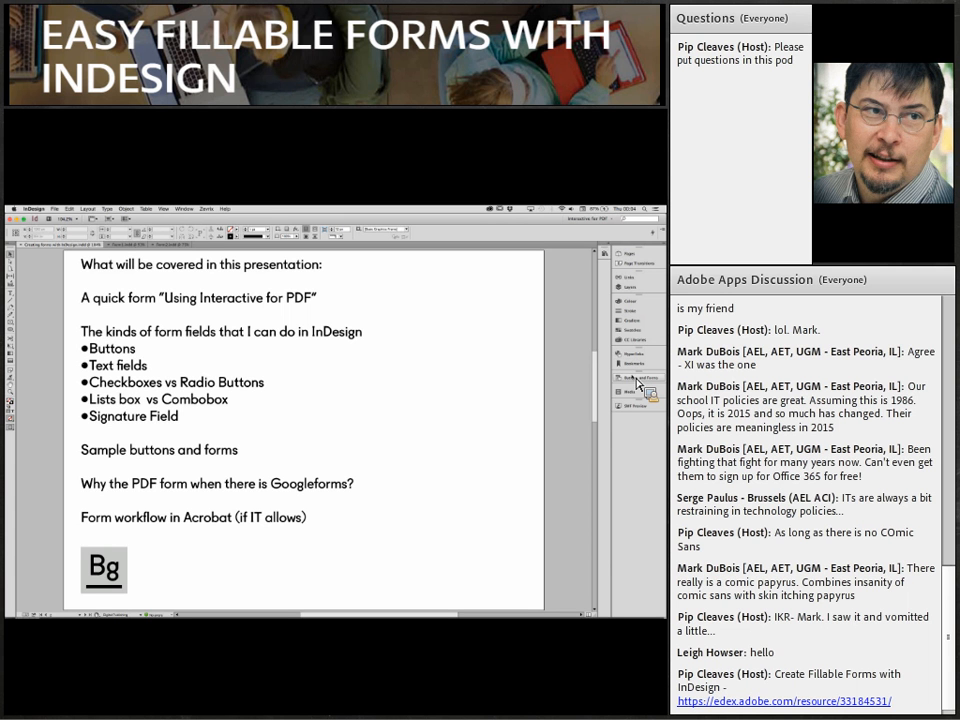
left_click_drag(638, 383, 507, 306)
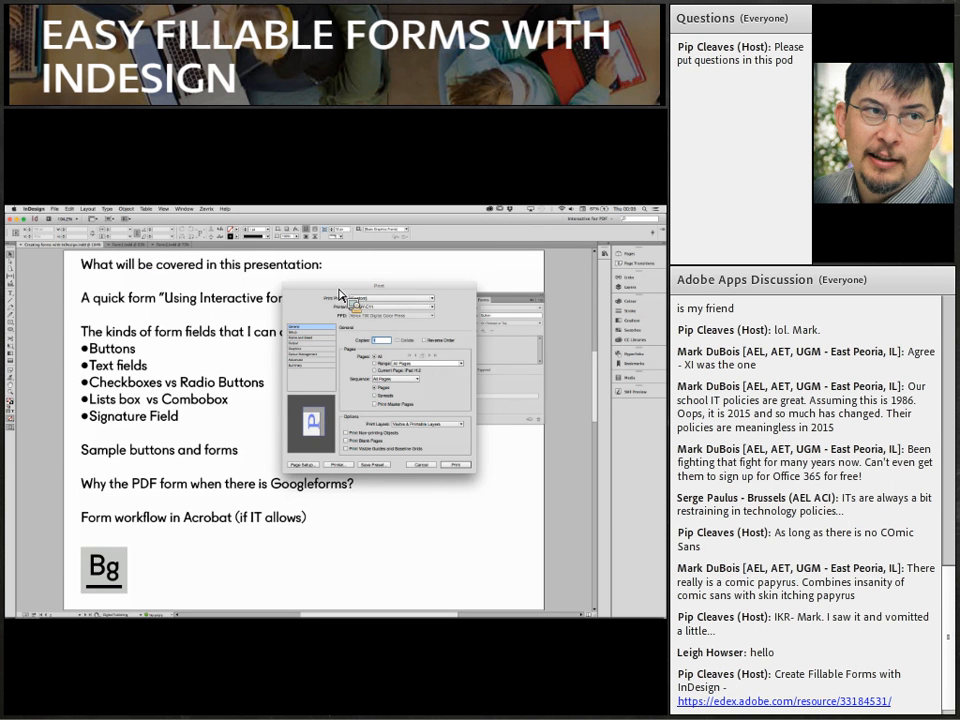
Examine the page, Sequence and Range options in the Print dialog as form field examples, and cancel without printing.
left_click_drag(338, 290, 281, 310)
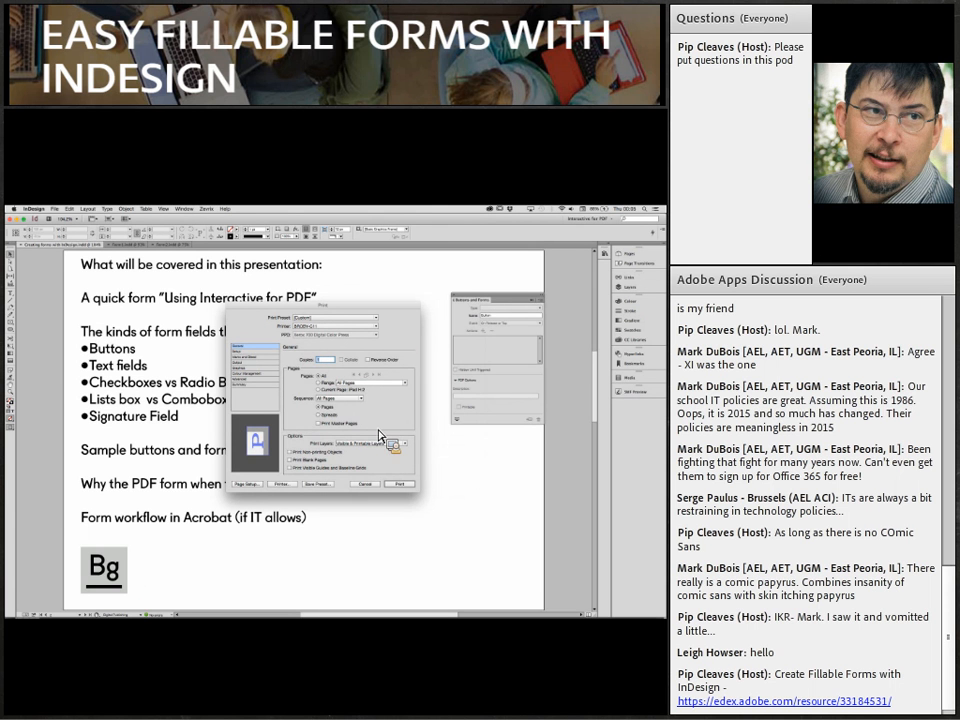
left_click_drag(288, 312, 331, 354)
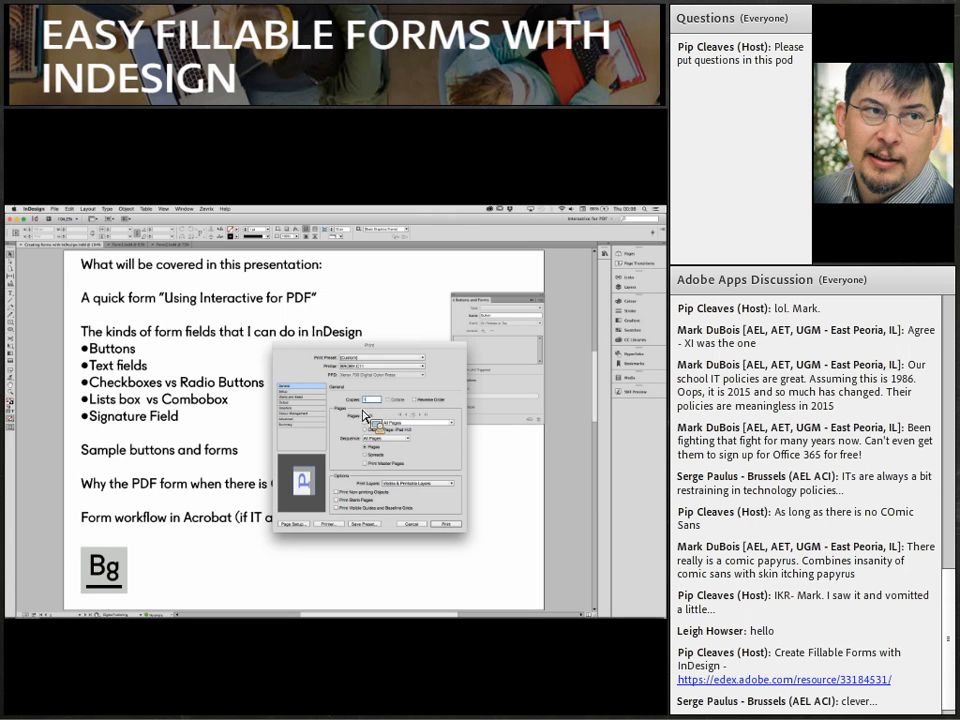
left_click_drag(335, 348, 352, 365)
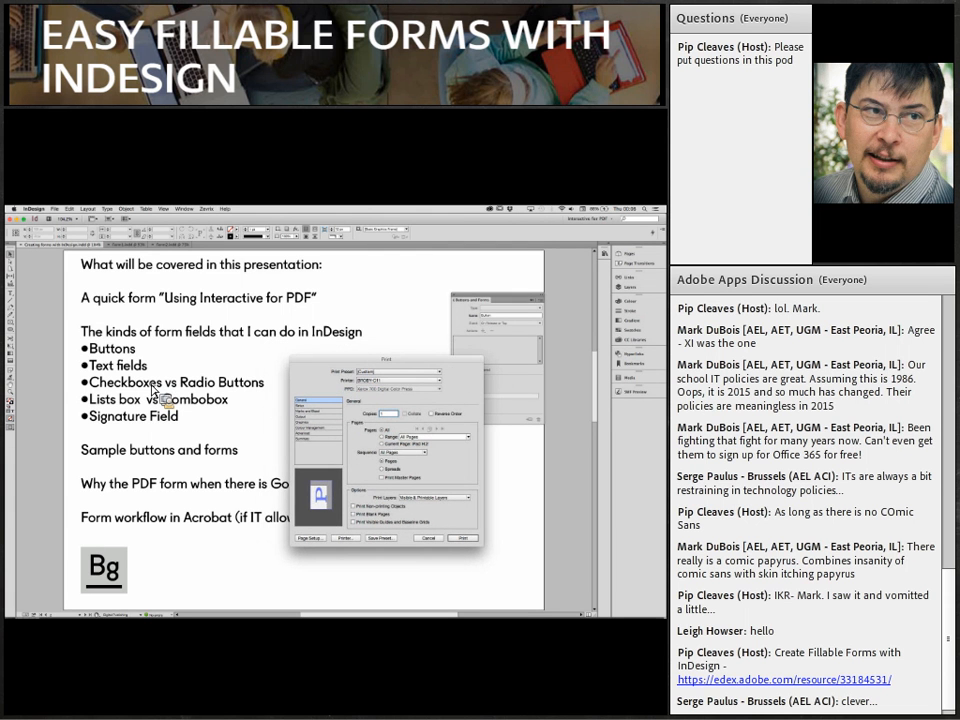
left_click(387, 481)
left_click(386, 482)
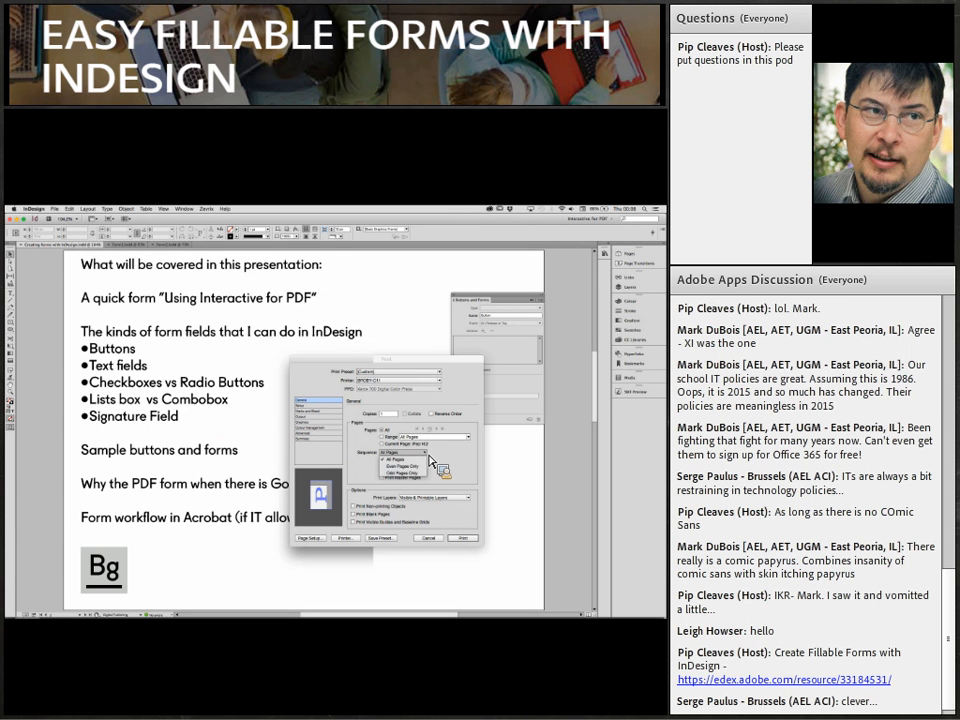
left_click(430, 458)
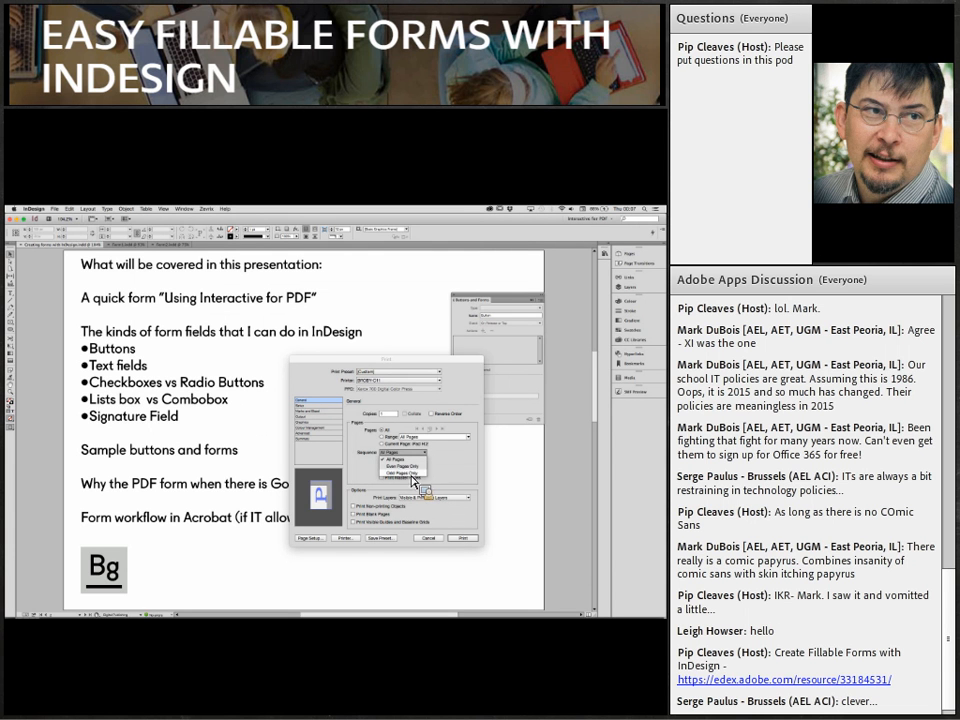
left_click(456, 481)
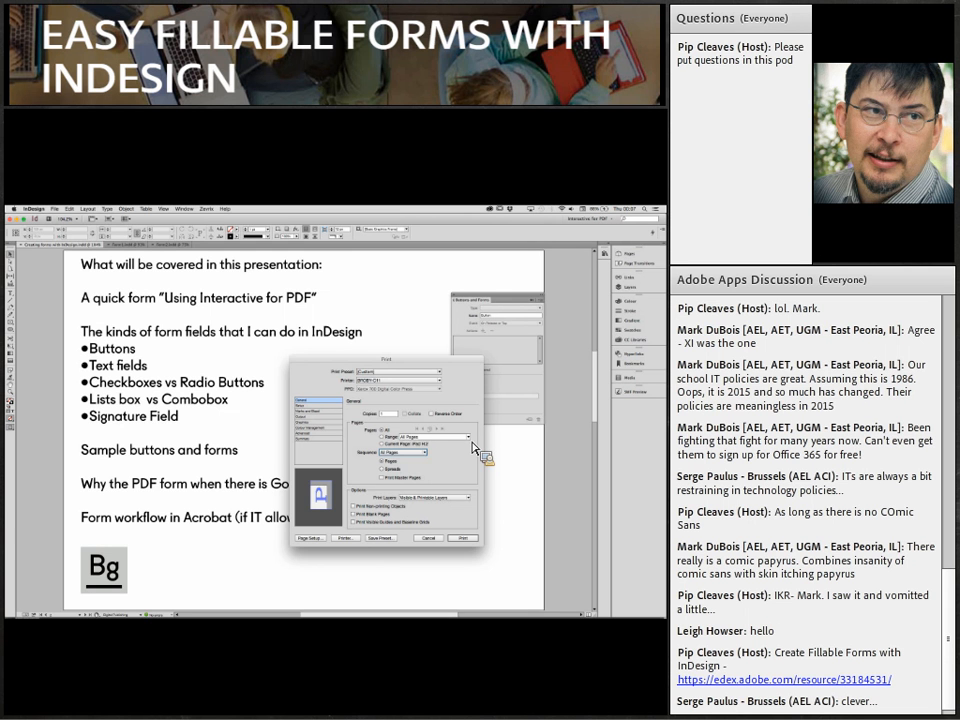
left_click(467, 438)
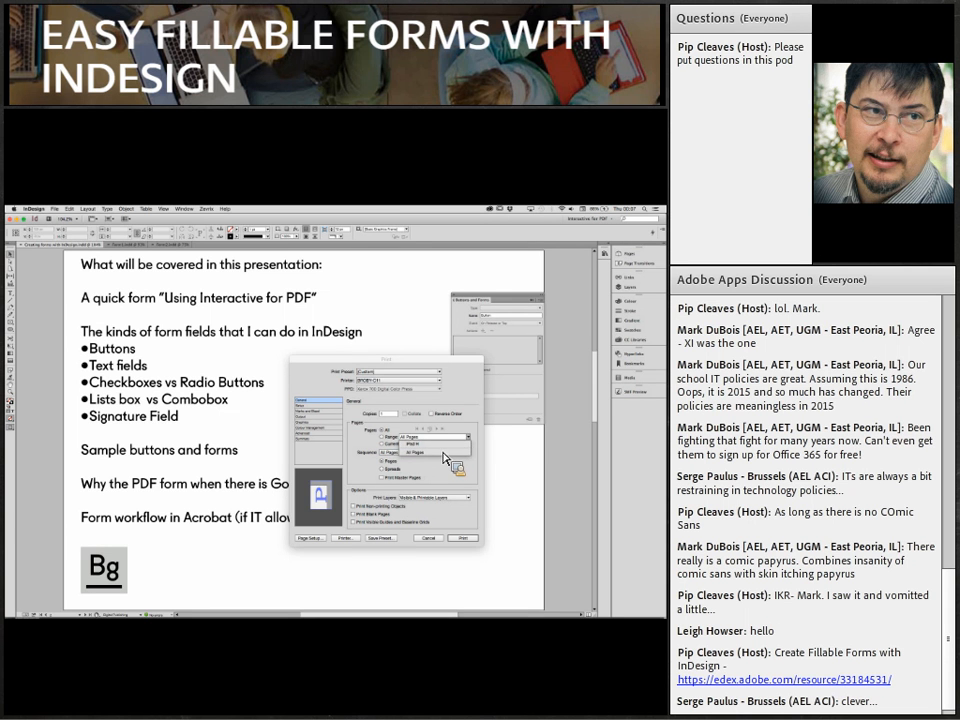
left_click(445, 455)
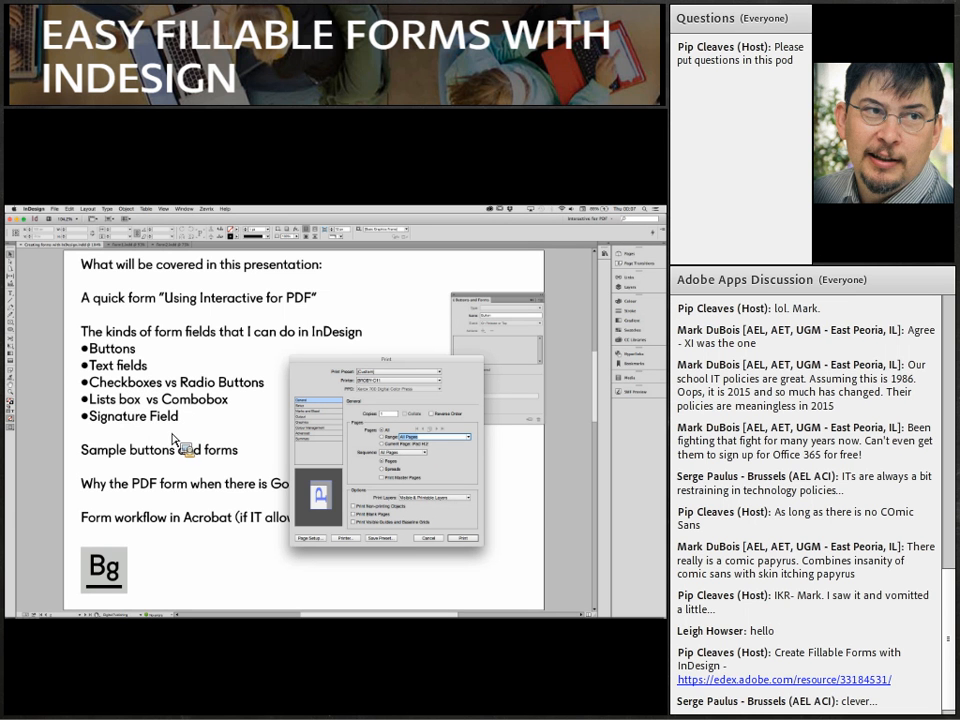
left_click(437, 539)
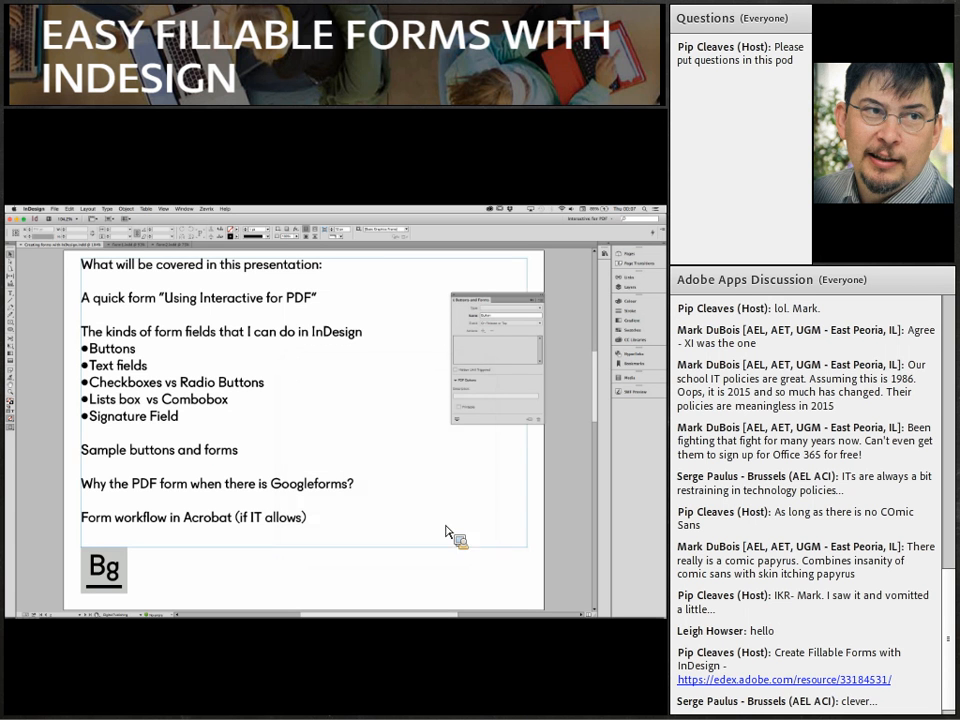
Switch to the Form1.indd document and inspect the underlined blank after the Name label.
left_click(125, 246)
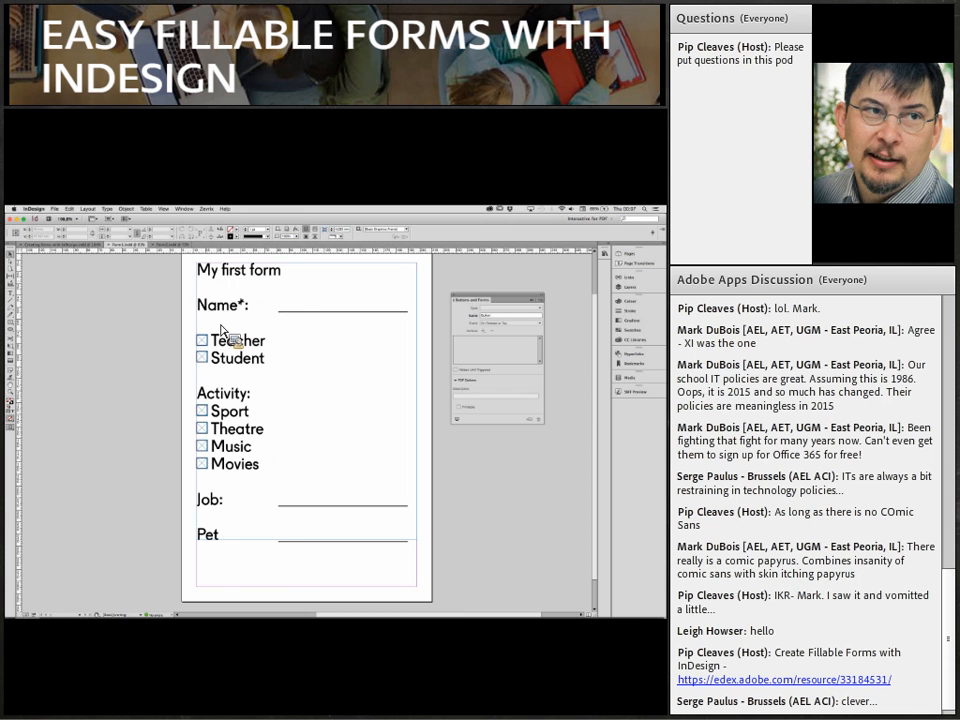
double_click(283, 317)
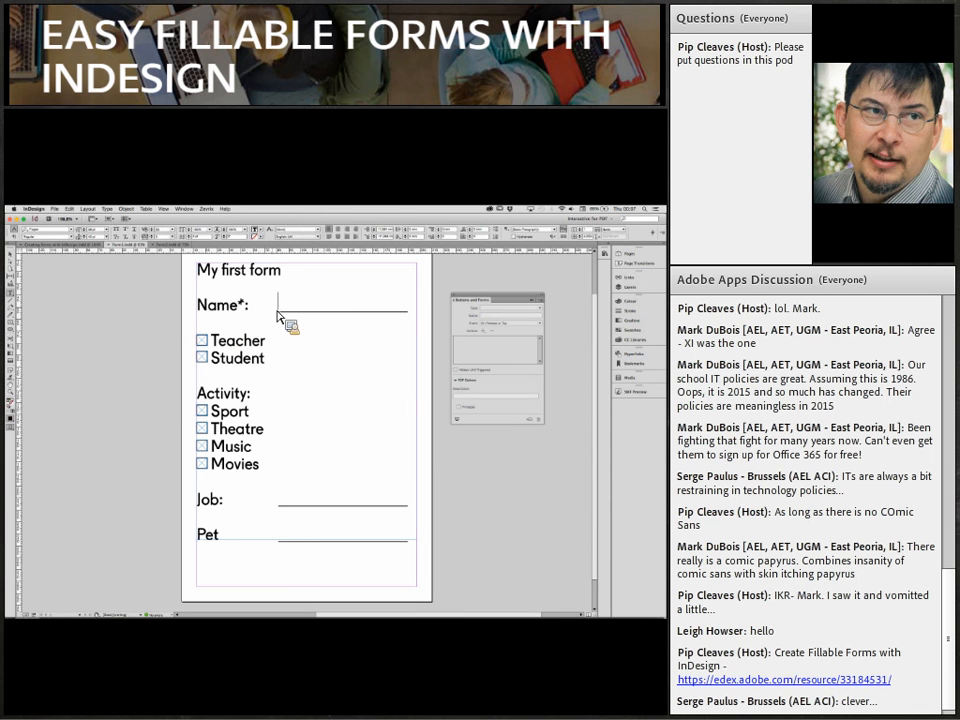
left_click_drag(283, 317, 407, 311)
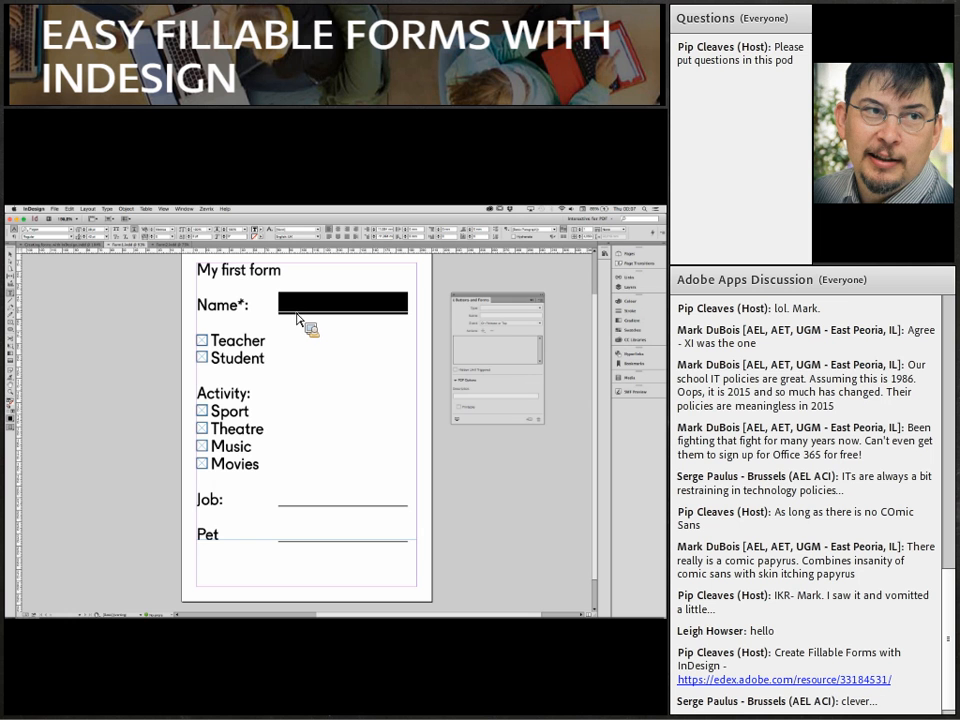
left_click(332, 321)
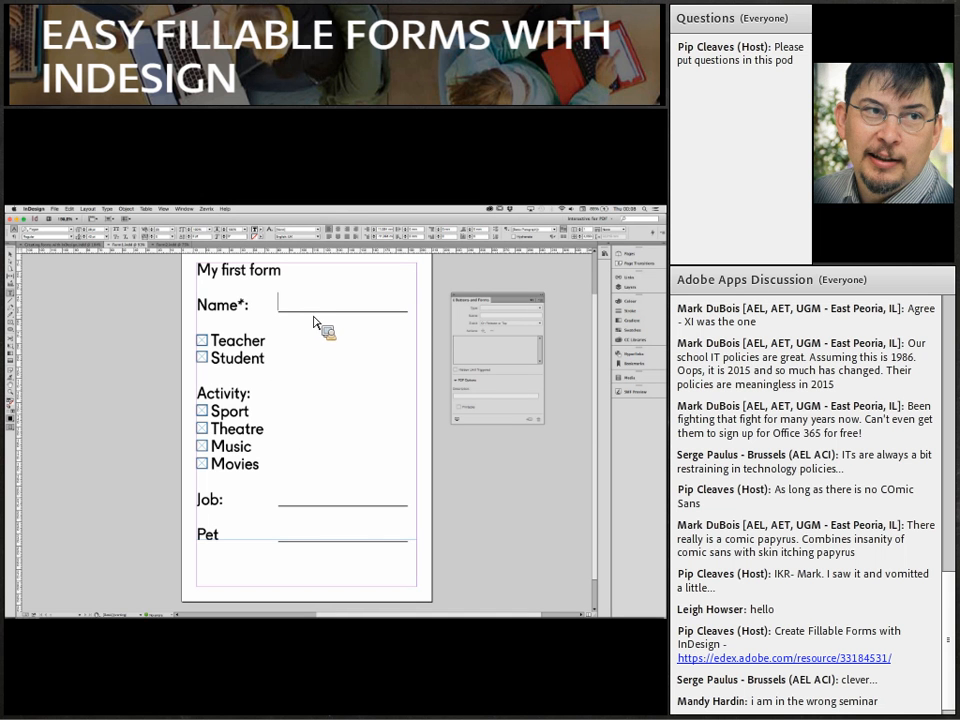
Place the Buttons and Forms panel beside the page and draw a rectangle over the blank line after Name.
left_click_drag(477, 303, 460, 291)
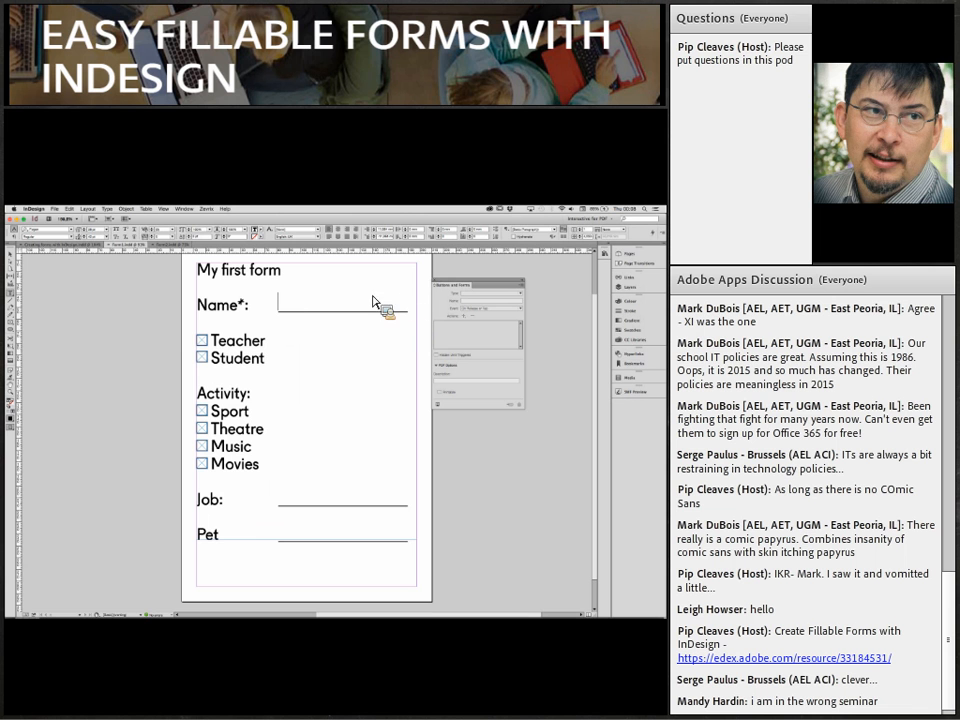
left_click(15, 329)
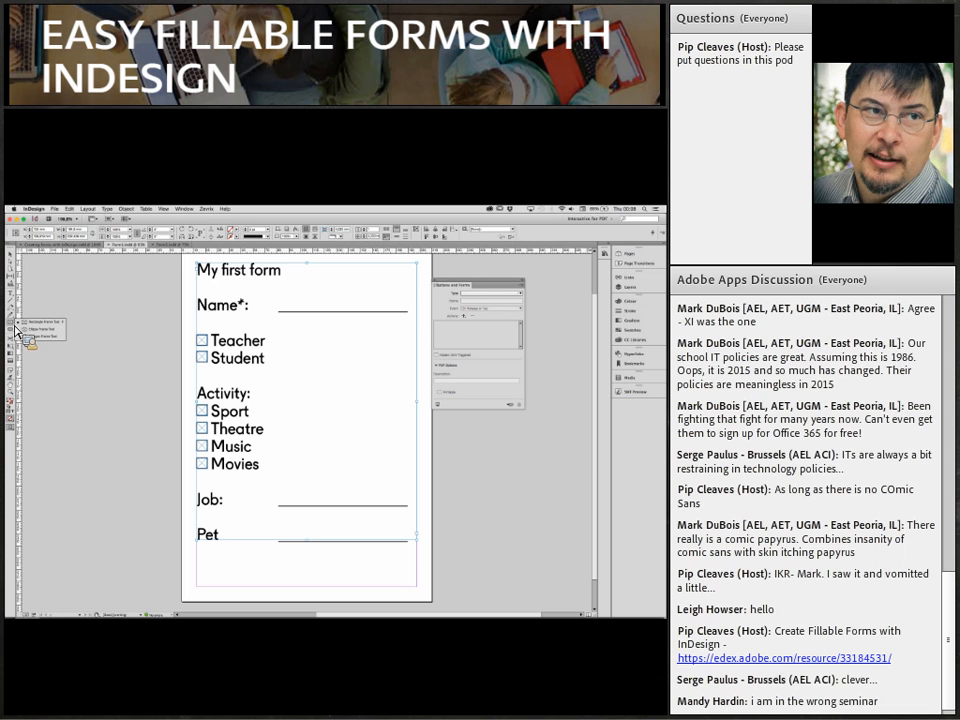
left_click(15, 336)
left_click(15, 336)
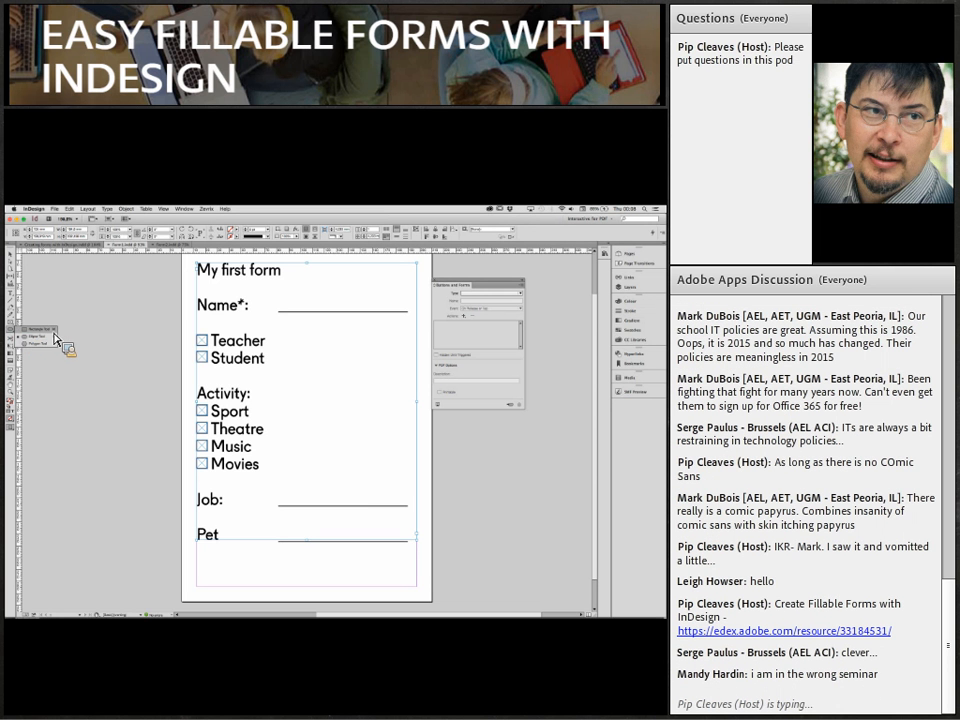
left_click(57, 343)
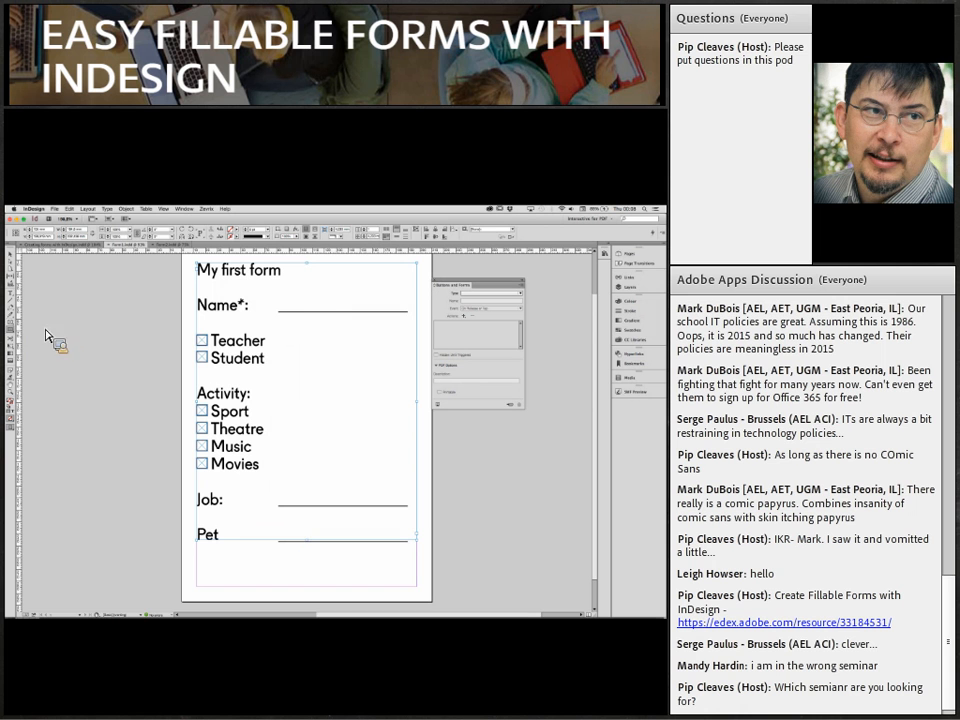
left_click_drag(270, 293, 417, 319)
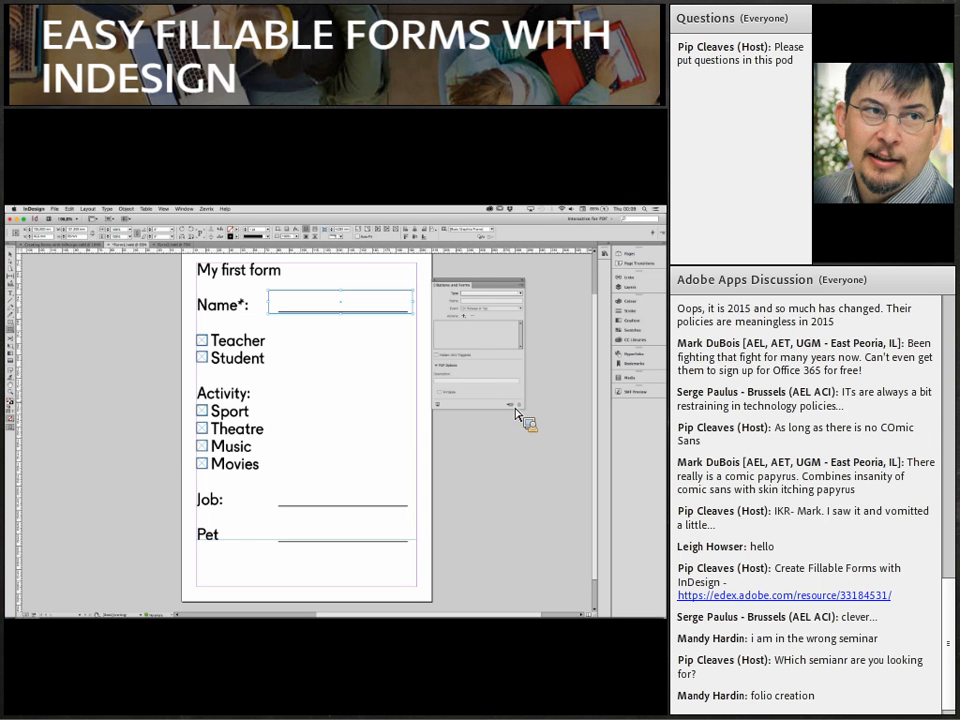
Convert the rectangle after Name into a required Text Field named FullName with the description "Type your full name".
left_click(522, 293)
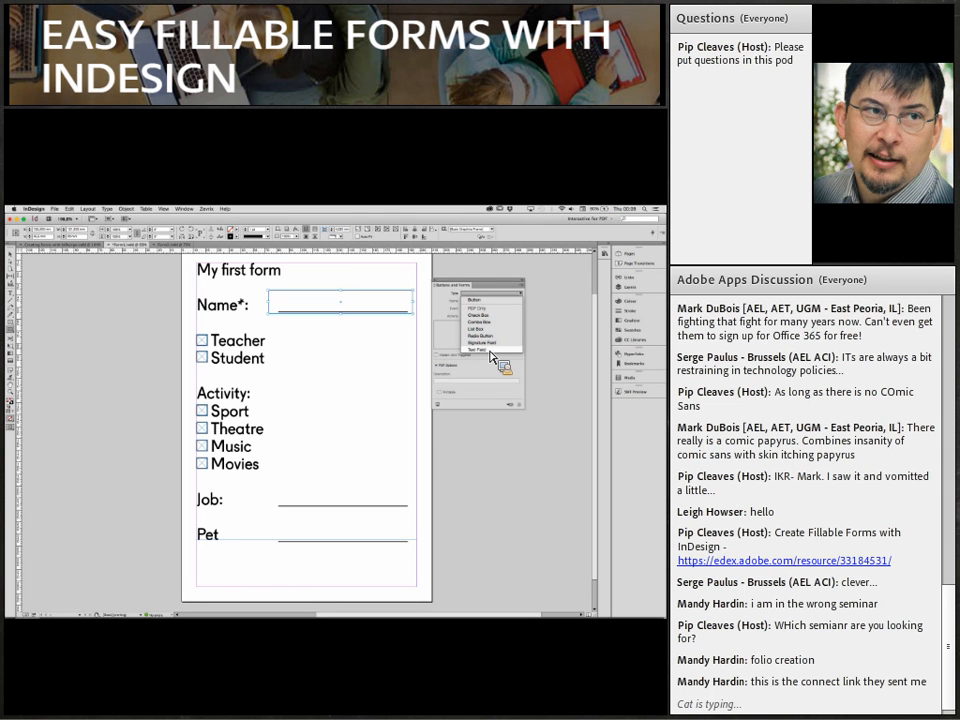
left_click(490, 351)
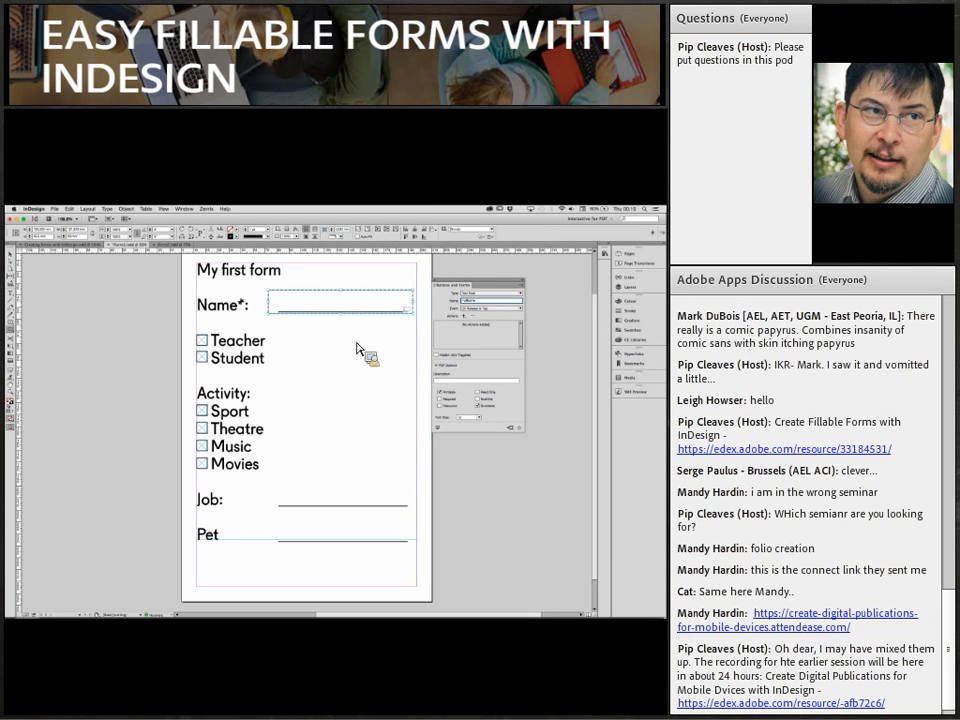
left_click(448, 382)
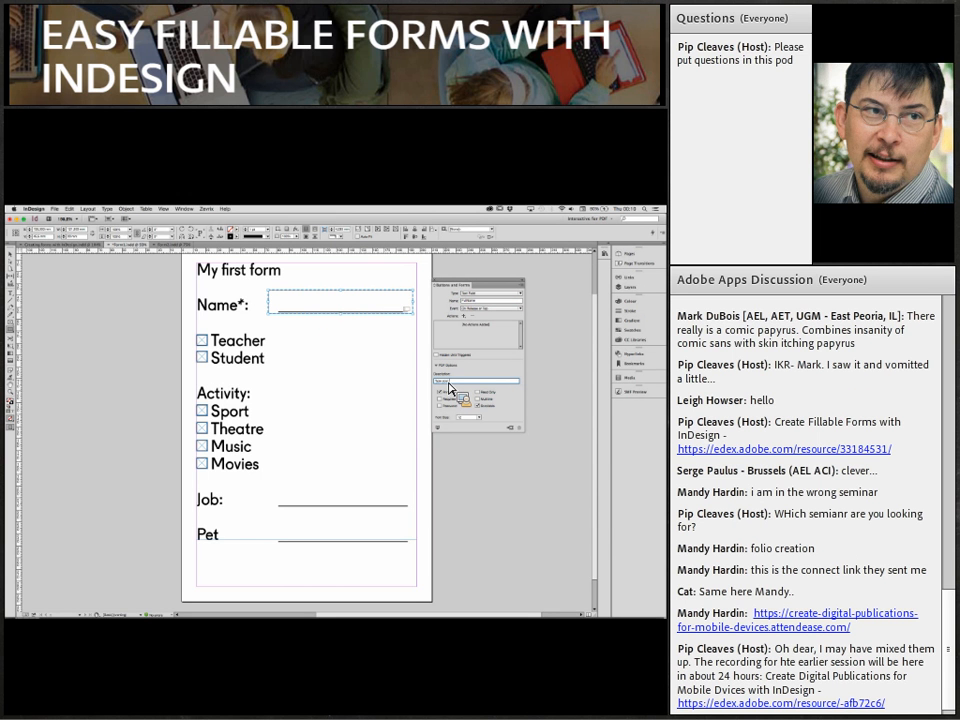
type("Type your full name")
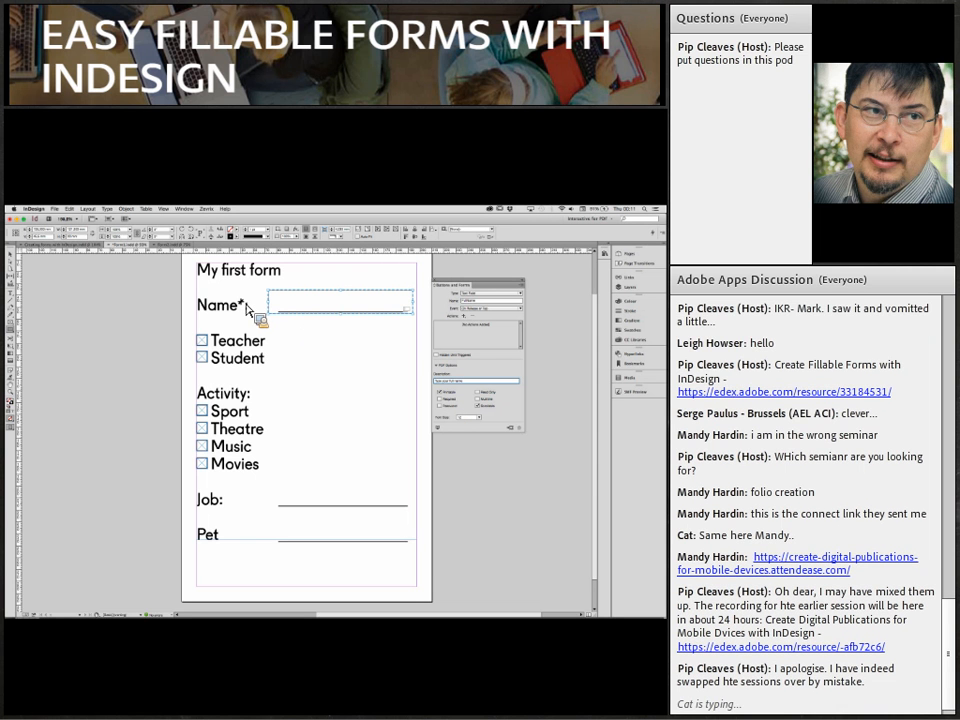
type(":")
left_click(441, 399)
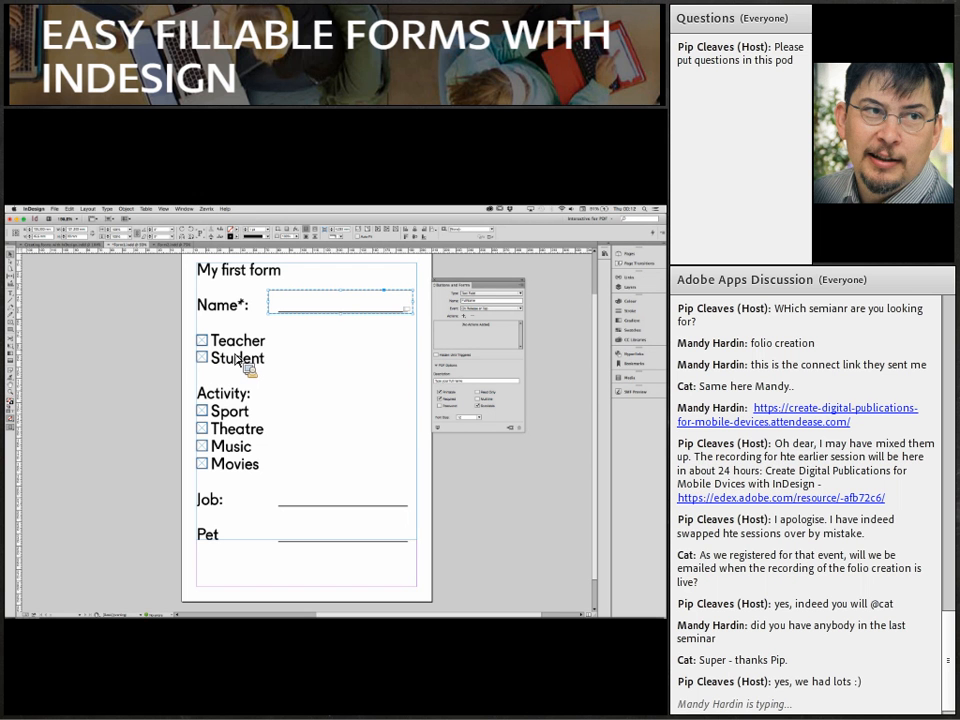
Try the Options check boxes and the Range radio button in the Print dialog as examples, and cancel without printing.
key("super+p")
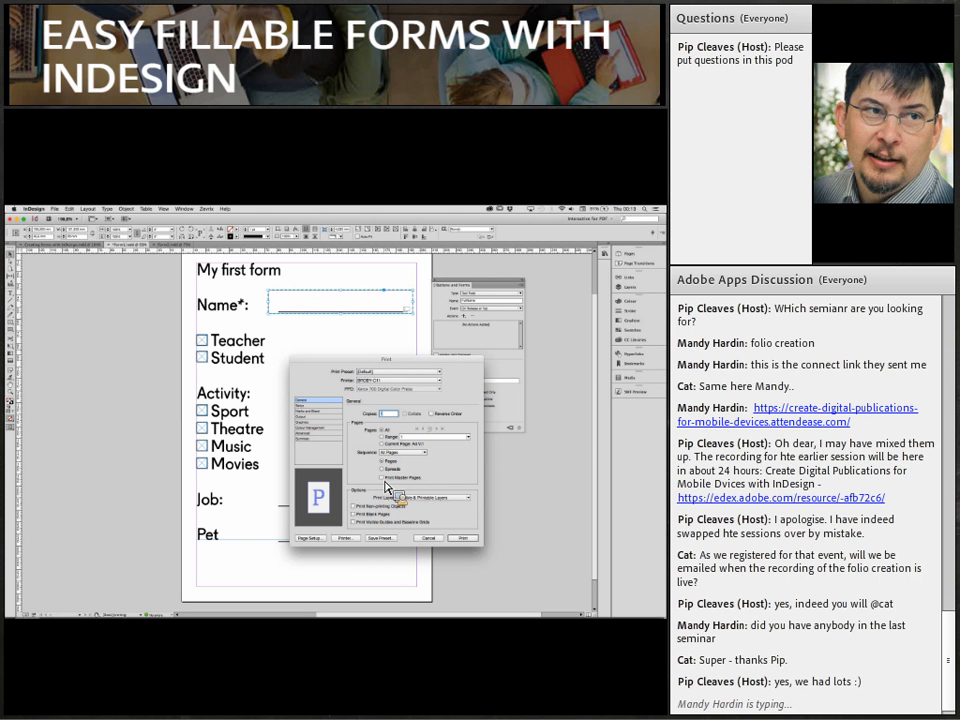
left_click(354, 506)
left_click(354, 514)
left_click(356, 522)
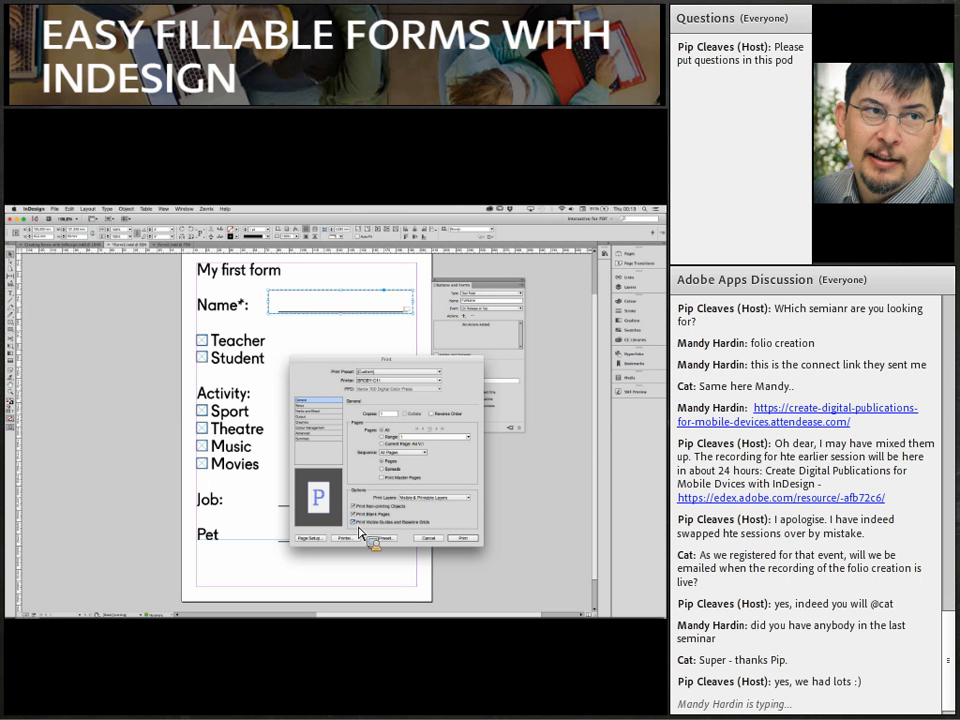
left_click(385, 438)
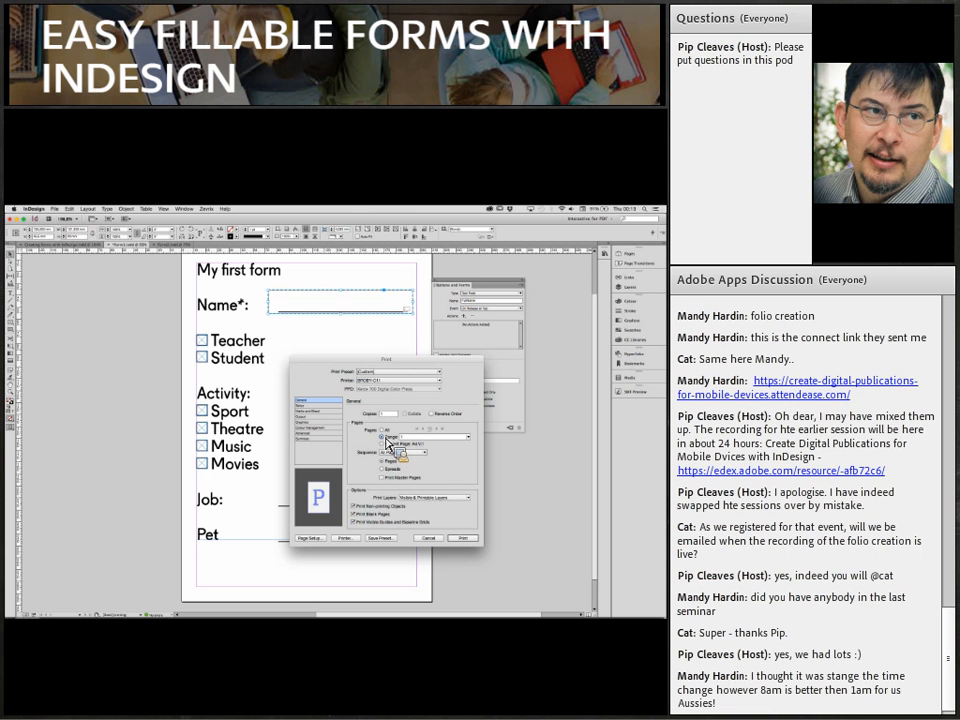
left_click(430, 540)
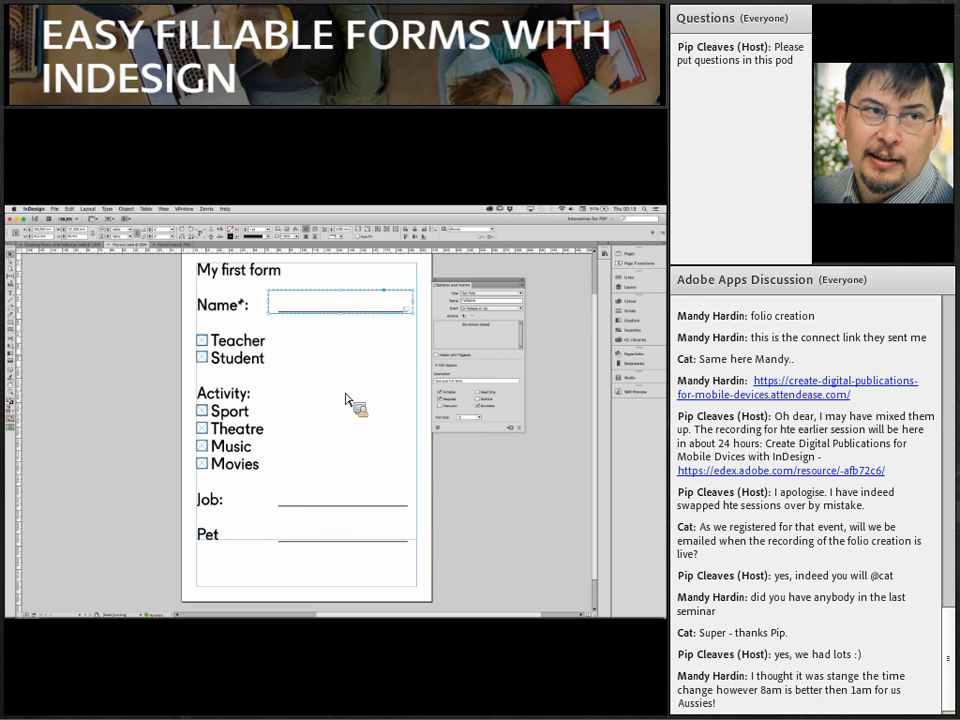
Convert the square frames before Teacher and Student into ellipses.
left_click(218, 370)
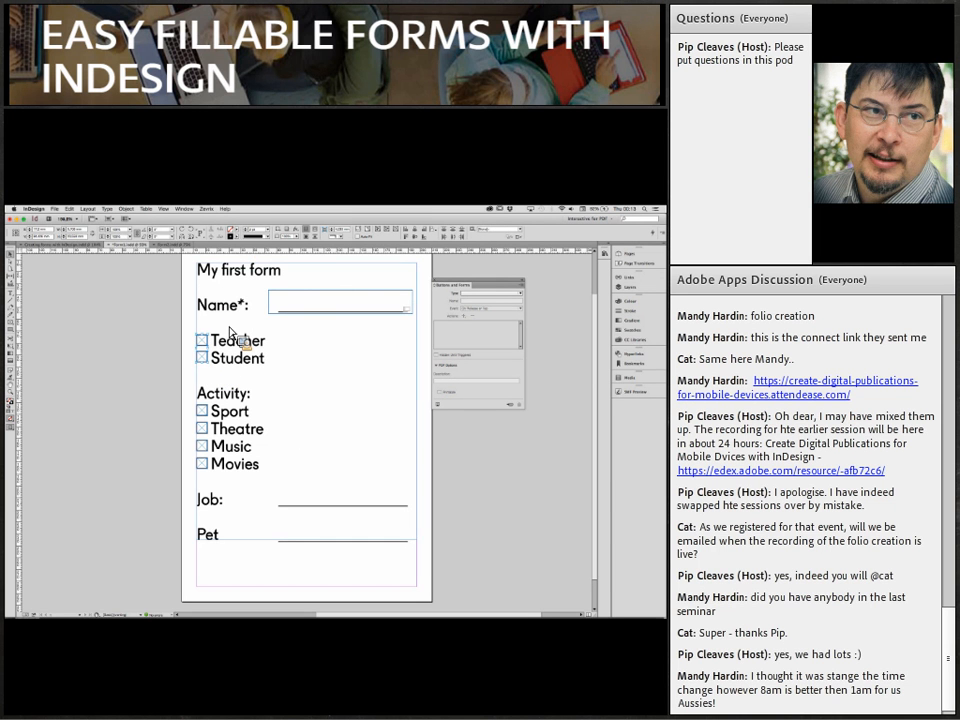
left_click(126, 209)
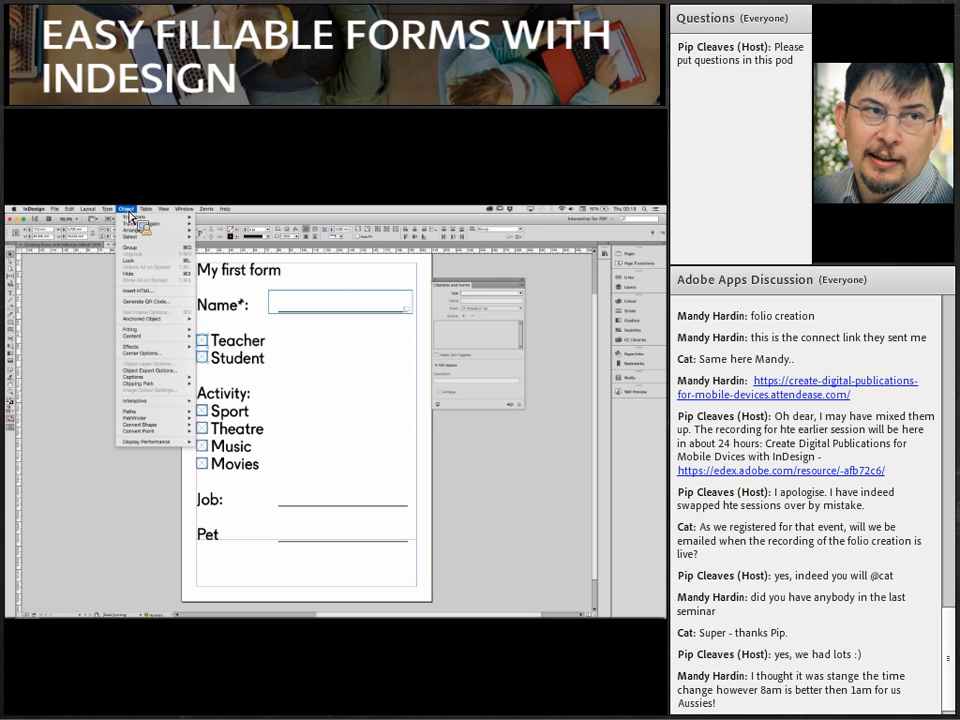
mouse_move(155, 424)
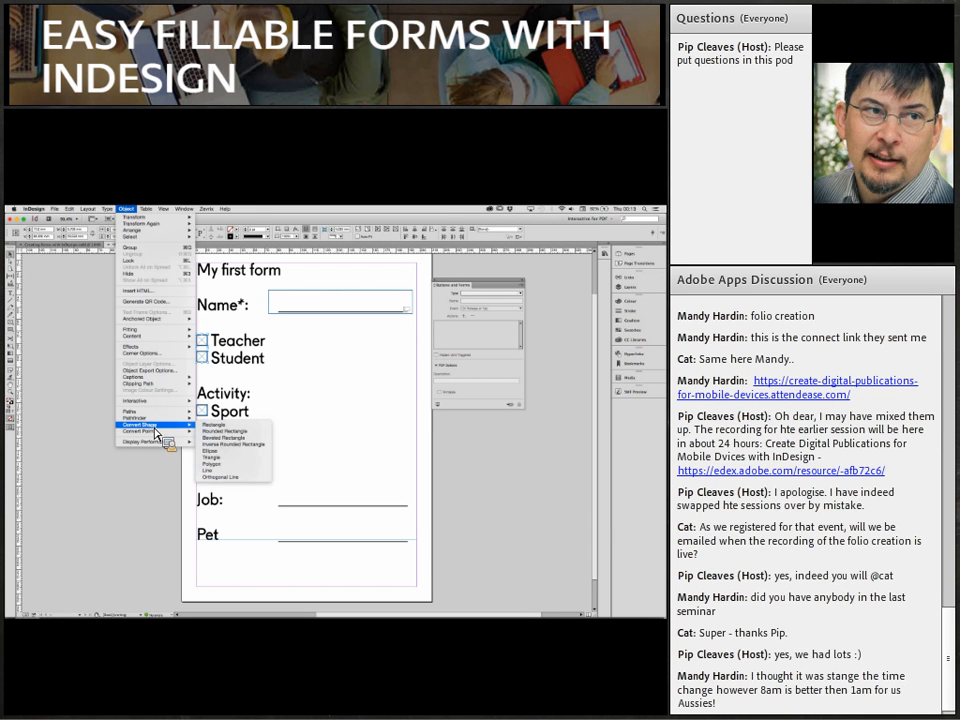
left_click(231, 451)
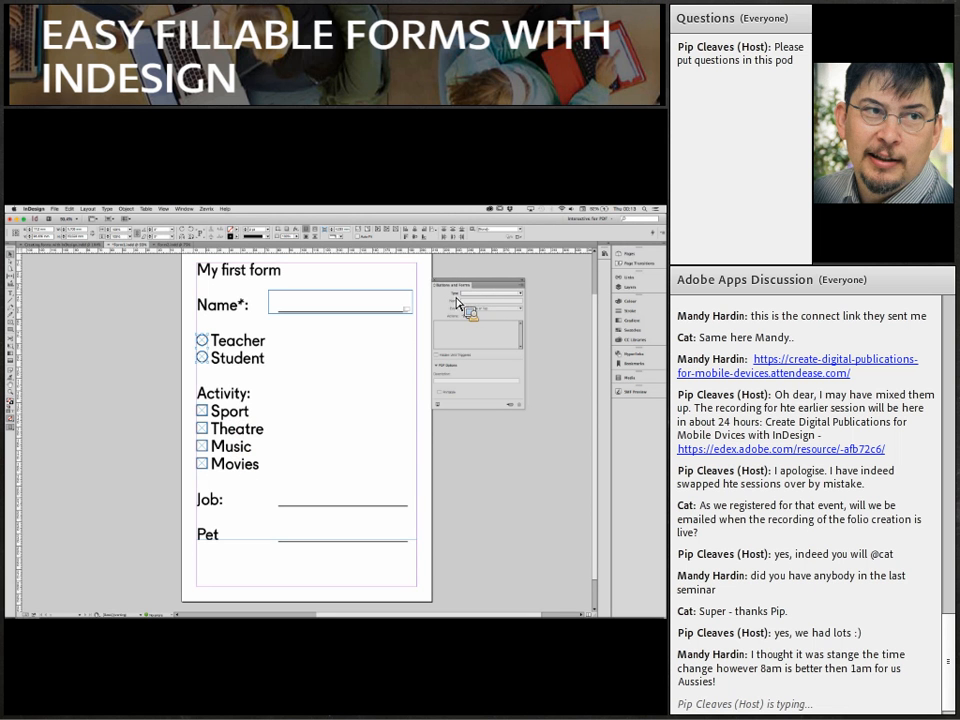
Place the Buttons and Forms panel beside the Teacher and Student labels and turn both circles into Radio Buttons.
left_click_drag(457, 302, 331, 345)
left_click(331, 341)
left_click(338, 382)
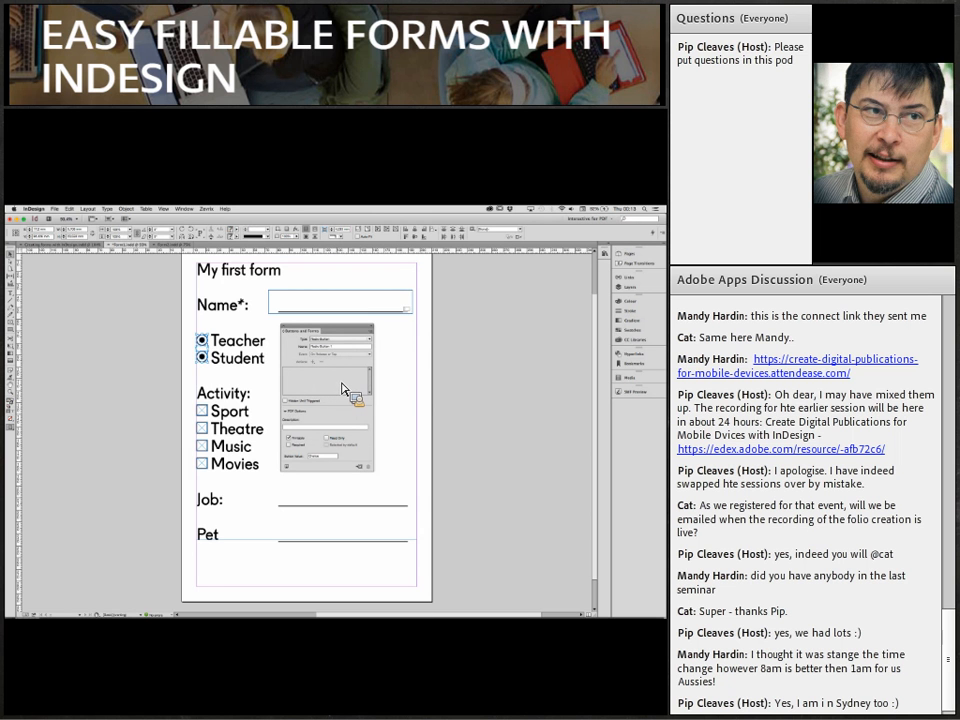
Give the Teacher and Student radio buttons one shared name so they act as a single group.
left_click(210, 350)
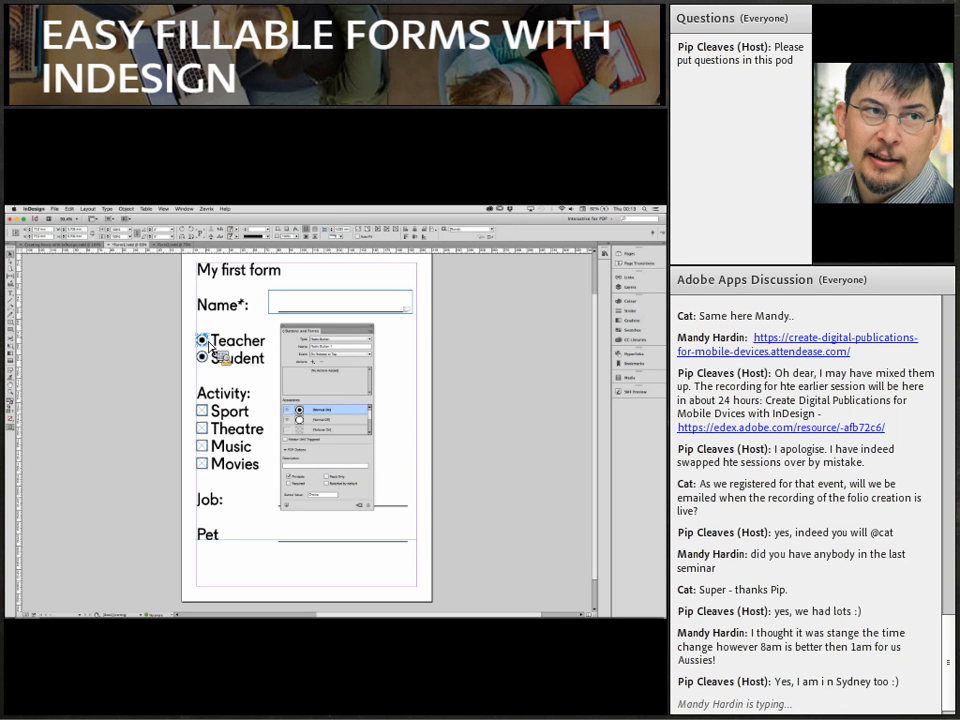
left_click_drag(348, 356, 305, 352)
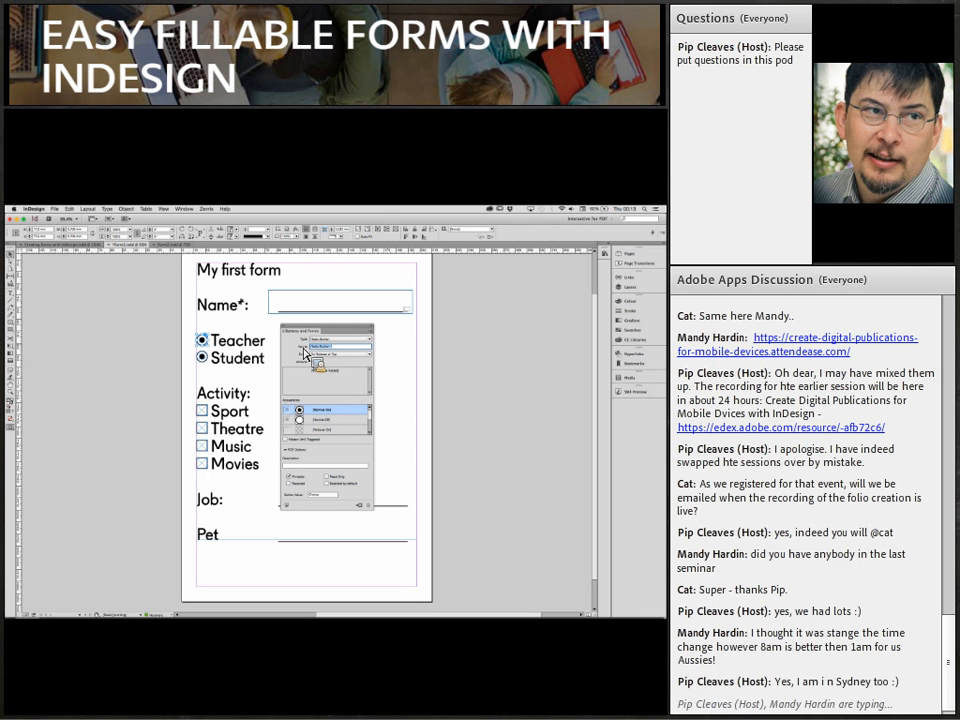
left_click_drag(305, 352, 328, 511)
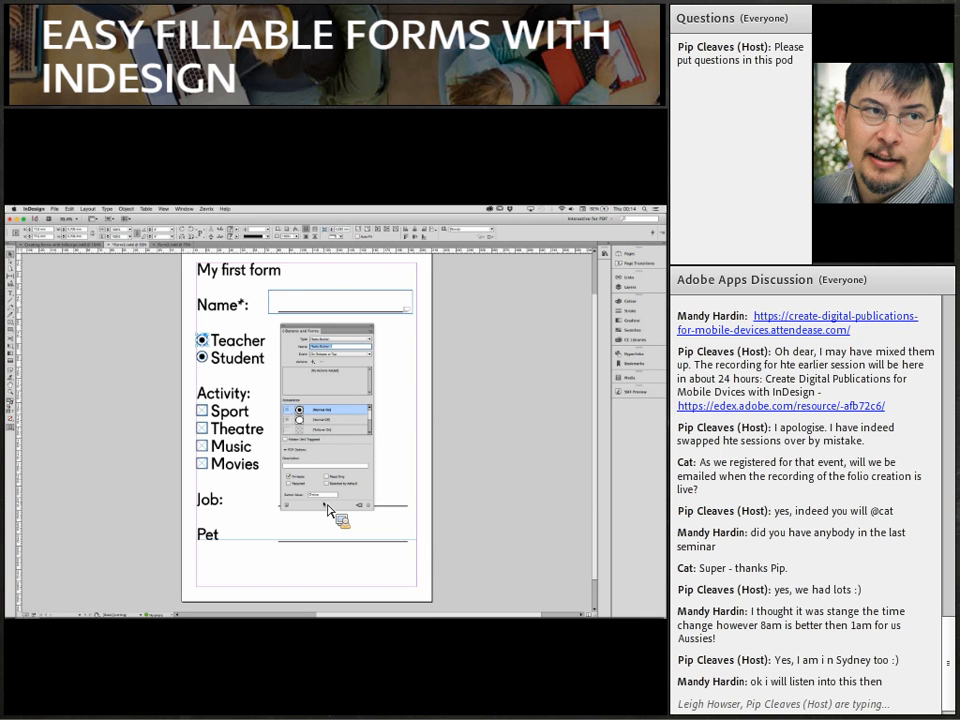
left_click_drag(329, 511, 366, 382)
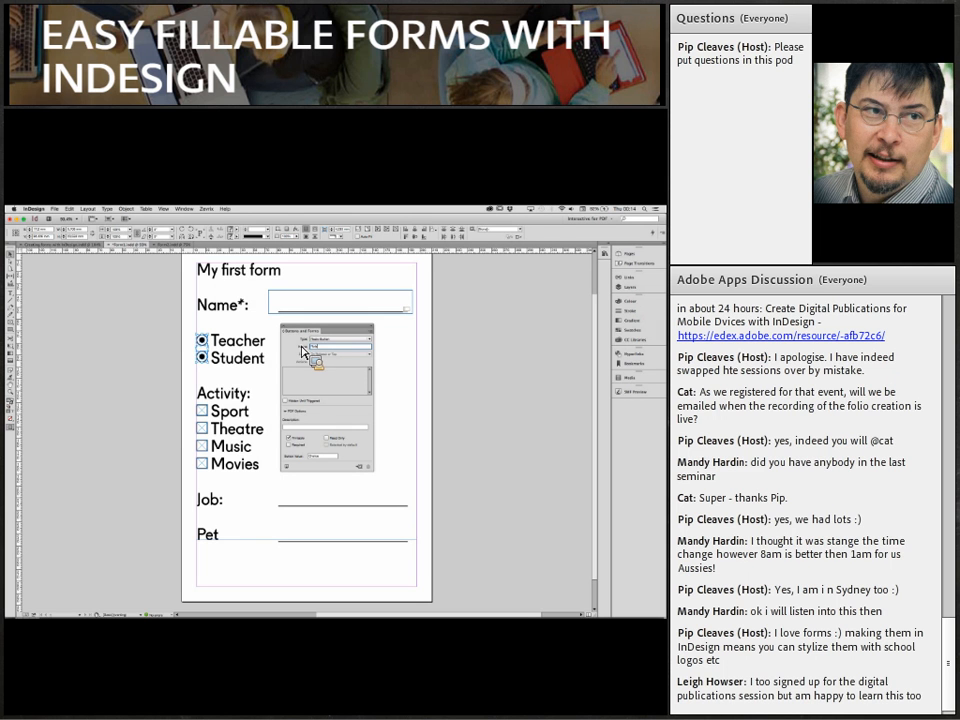
Set the Button Value of the first radio button to Teacher and of the second to Student.
left_click(207, 348)
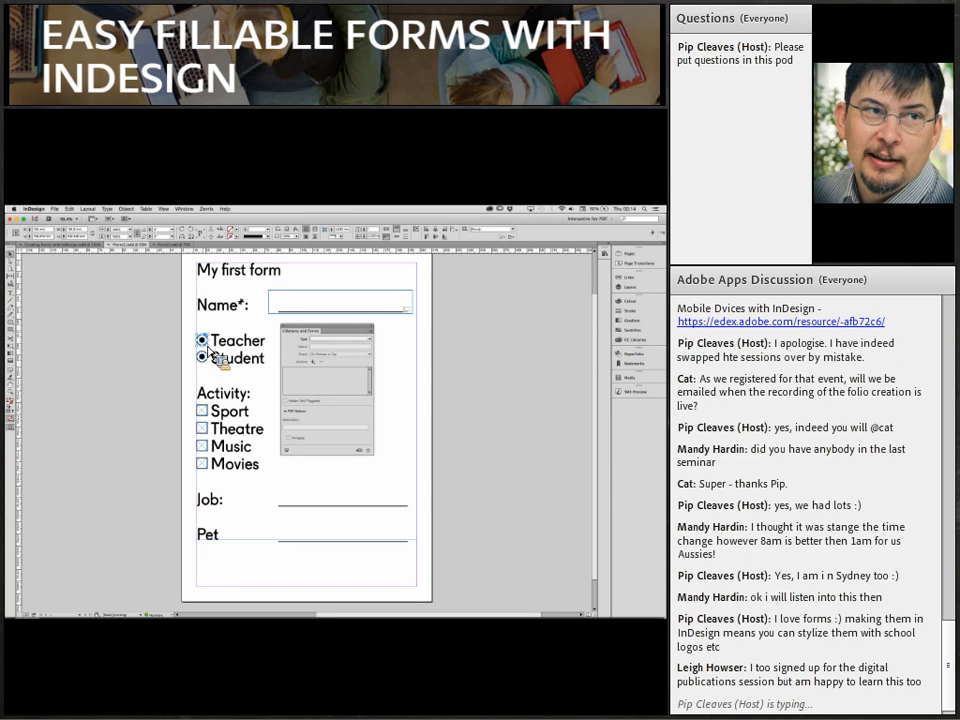
left_click(207, 342)
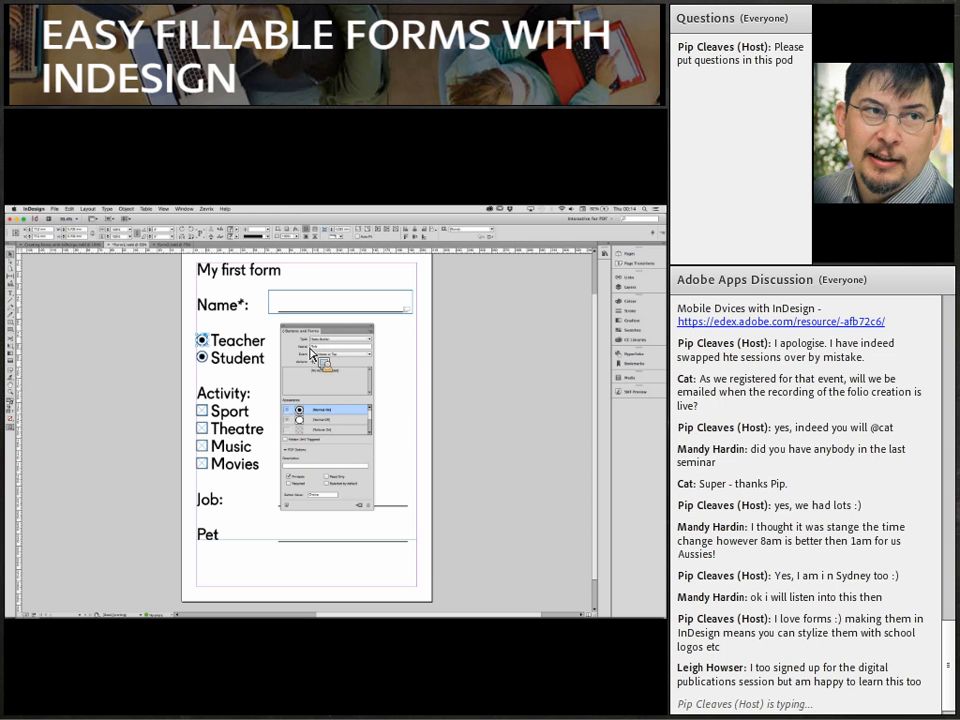
double_click(310, 495)
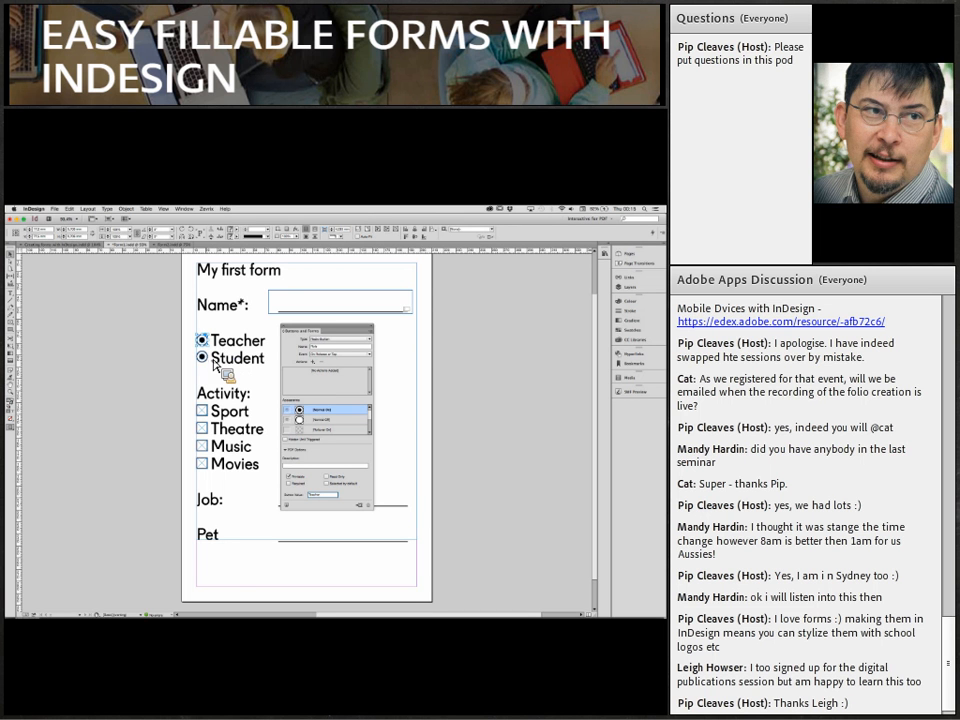
left_click(212, 365)
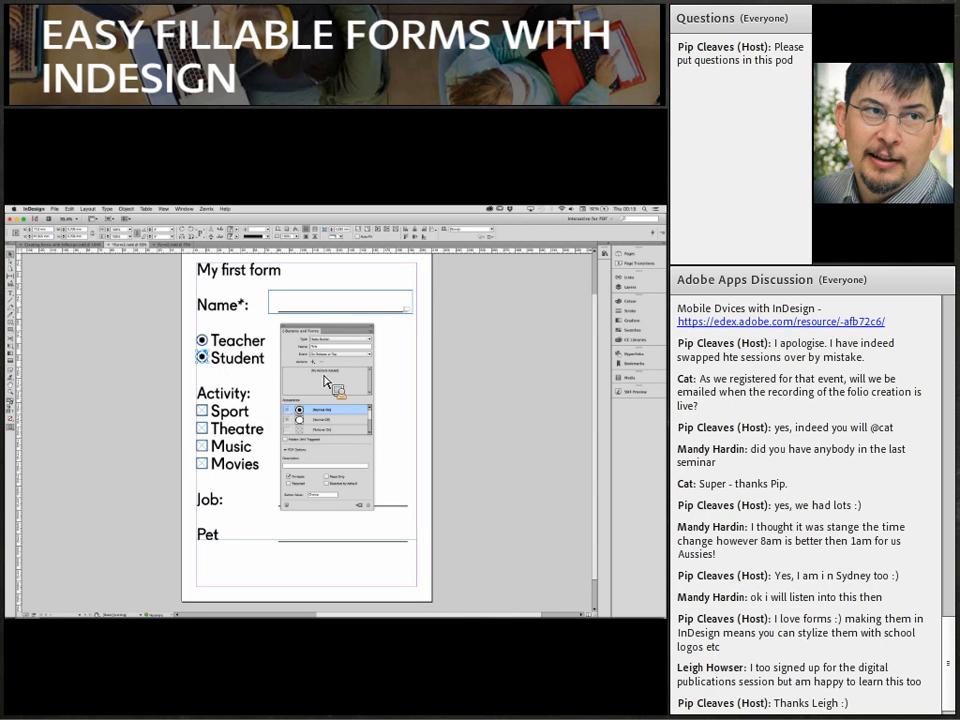
double_click(326, 495)
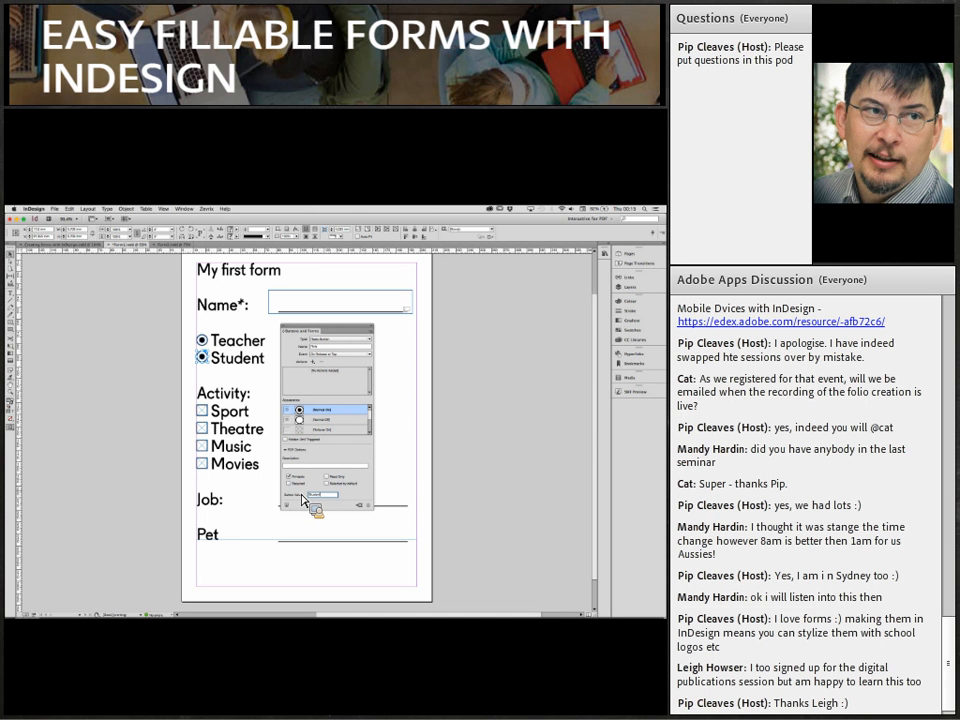
left_click_drag(303, 500, 242, 348)
Change the Activity heading to "Hobbies:" and reposition the Buttons and Forms panel beside the hobby list.
left_click(224, 392)
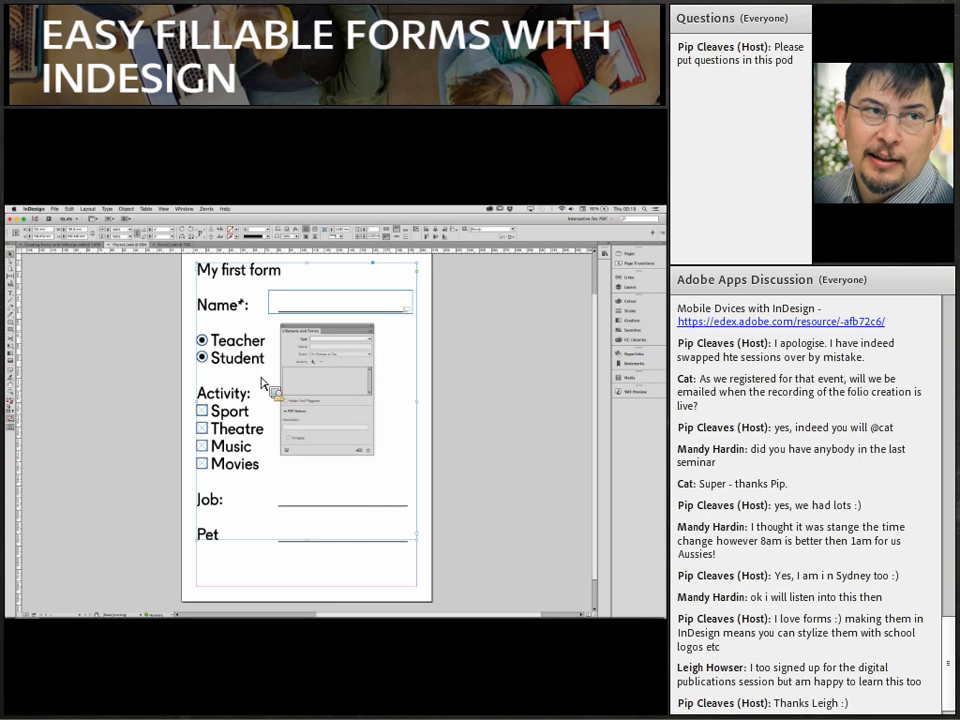
left_click_drag(288, 333, 338, 372)
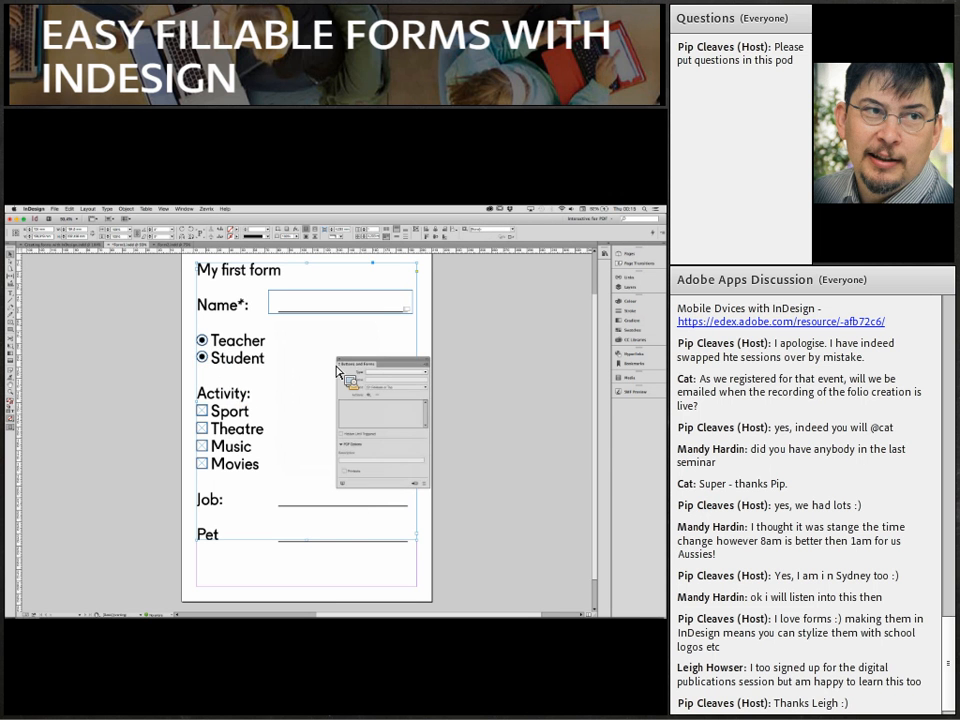
double_click(237, 397)
left_click_drag(247, 394, 198, 398)
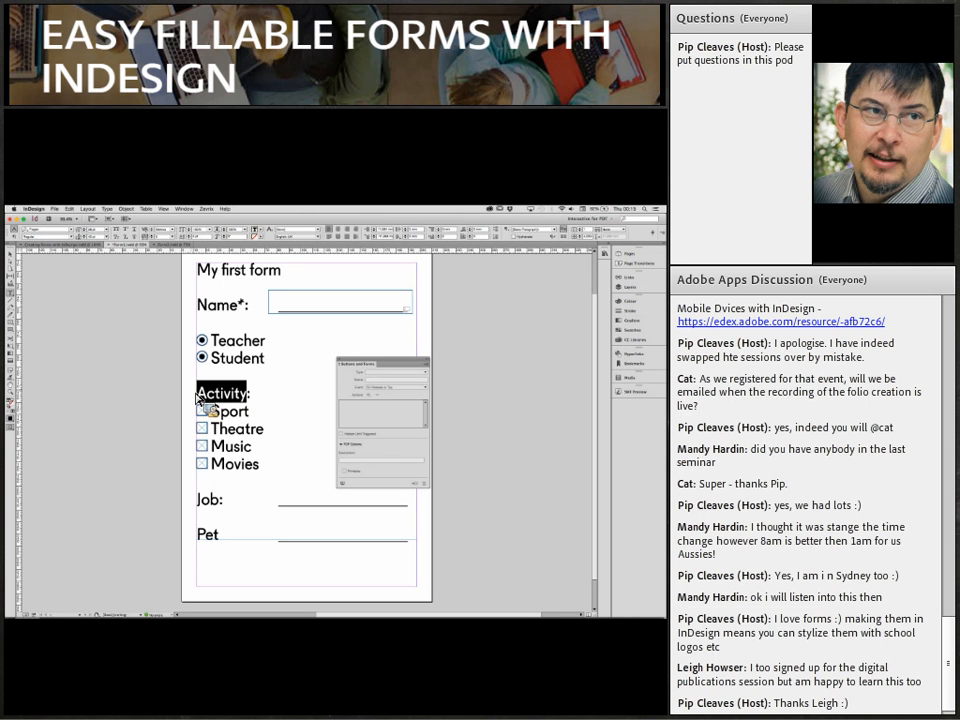
type("Hobby:")
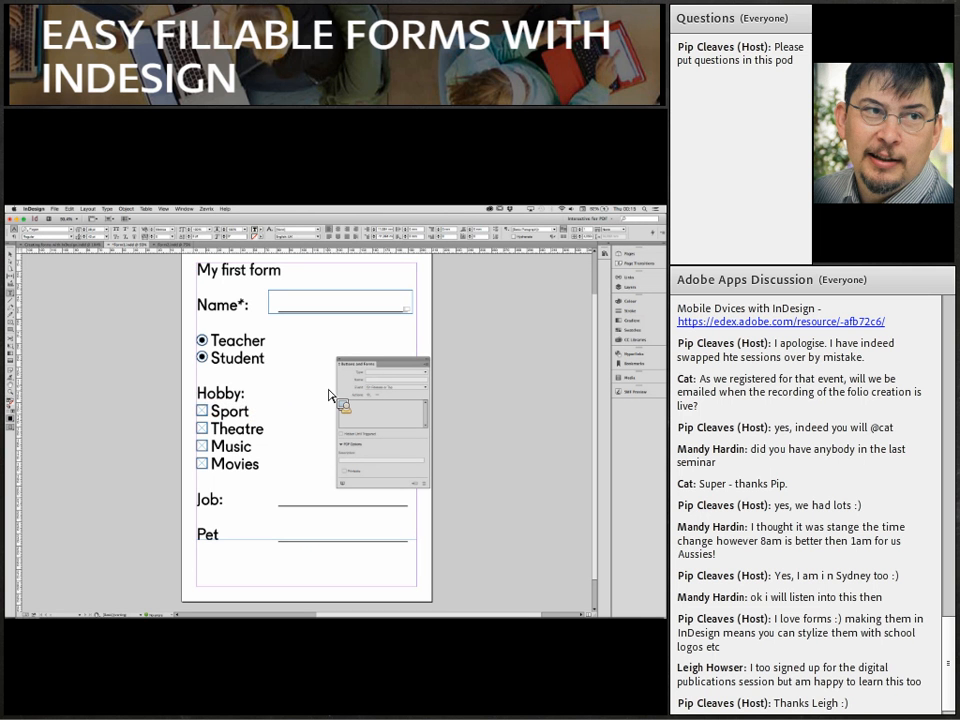
key("BackSpace")
type("ie")
left_click_drag(376, 366, 340, 364)
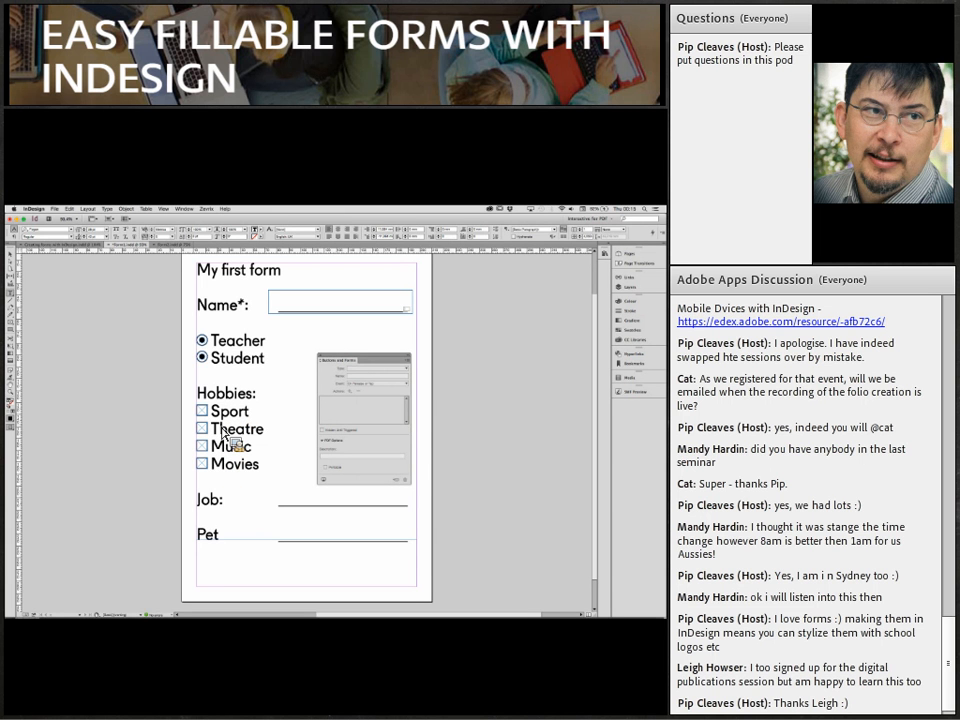
Convert the four square frames before Sport, Theatre, Music and Movies into Check Boxes.
left_click(12, 260)
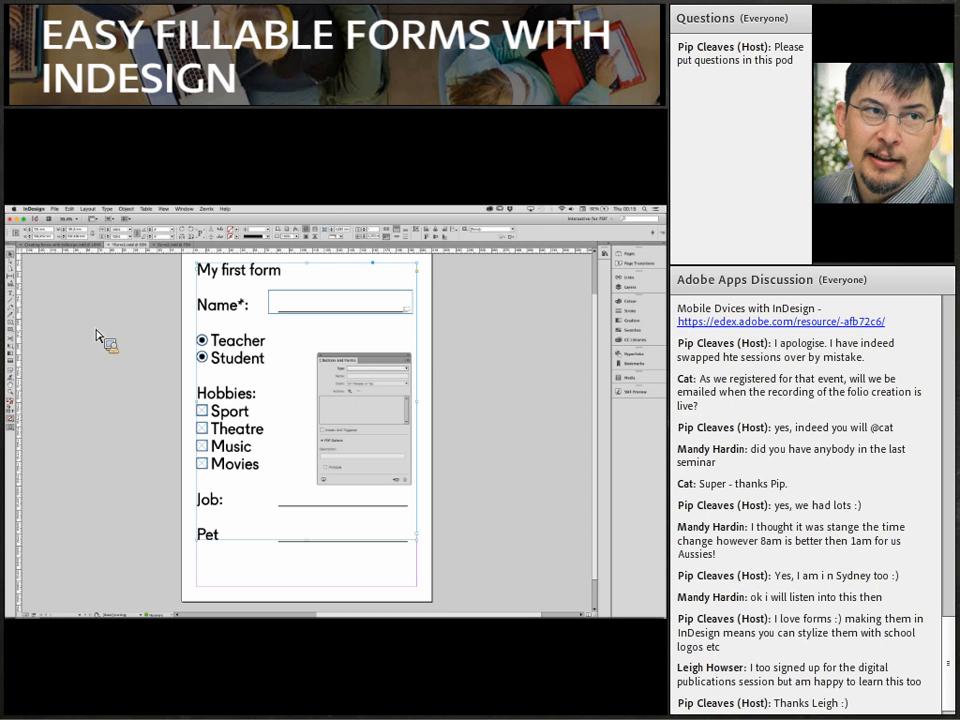
left_click(206, 414)
left_click_drag(171, 400, 226, 492)
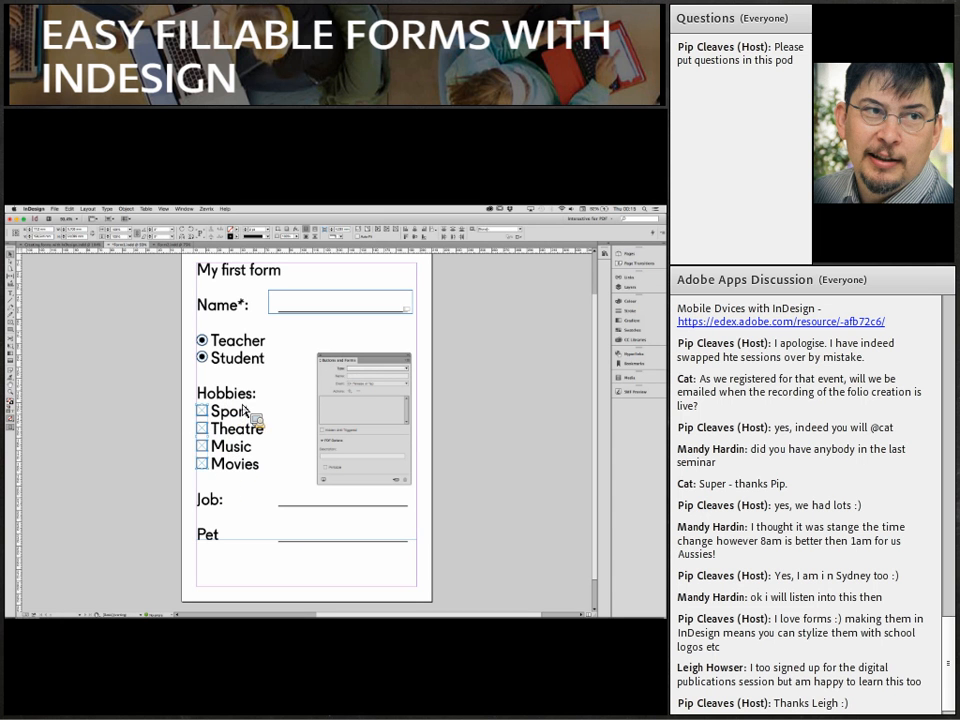
left_click(400, 369)
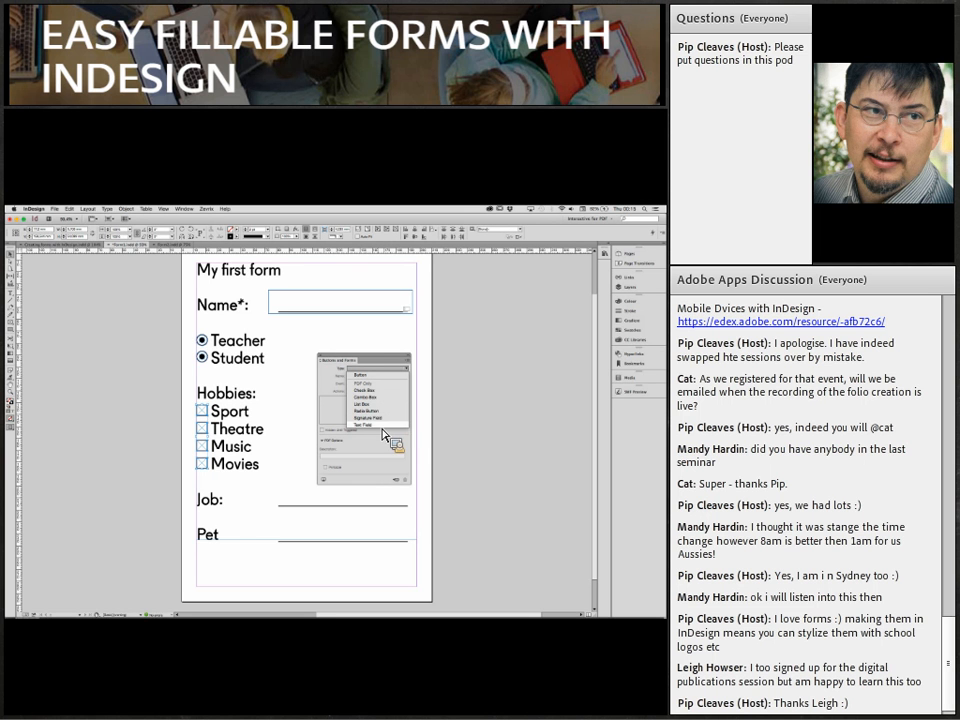
left_click(382, 392)
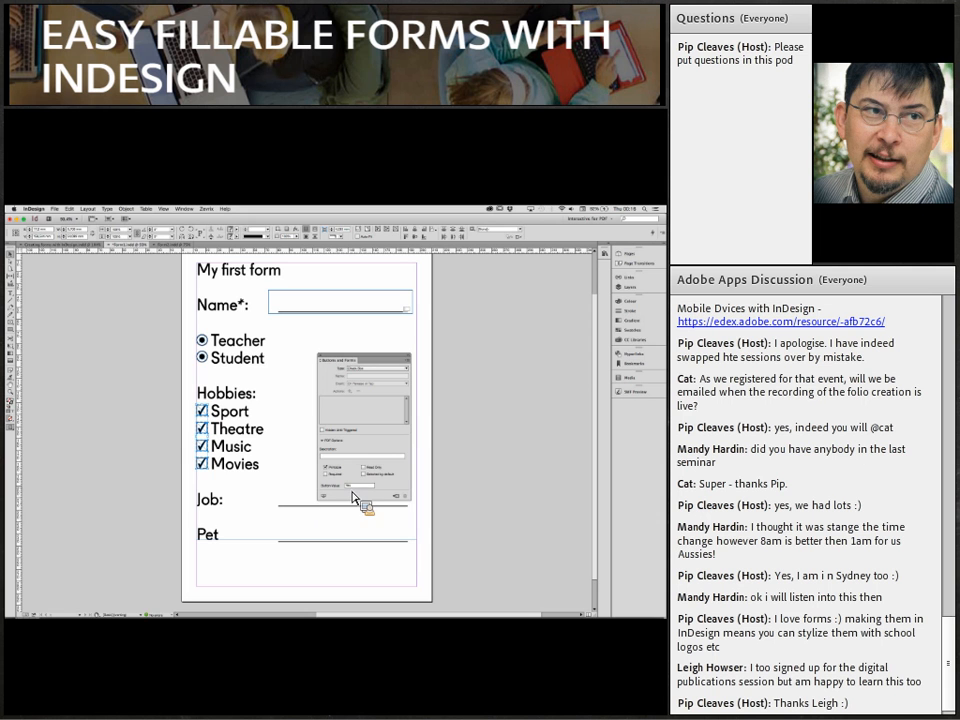
Rename each of the four hobby check boxes after its own hobby: Sport, Theatre, Music and Movies.
left_click(231, 429)
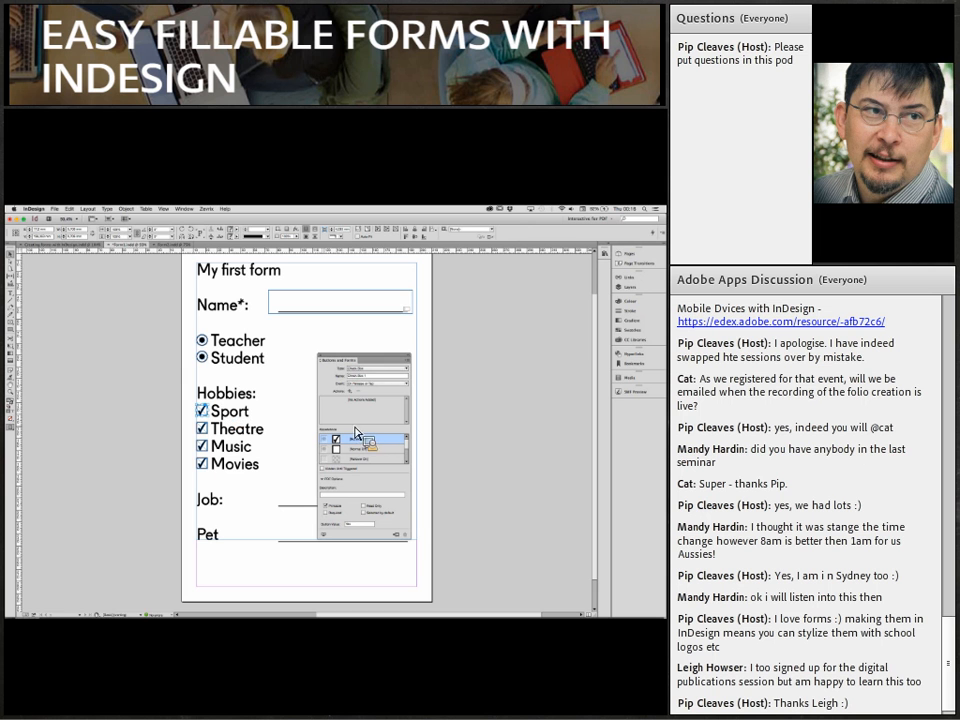
left_click_drag(381, 377, 346, 376)
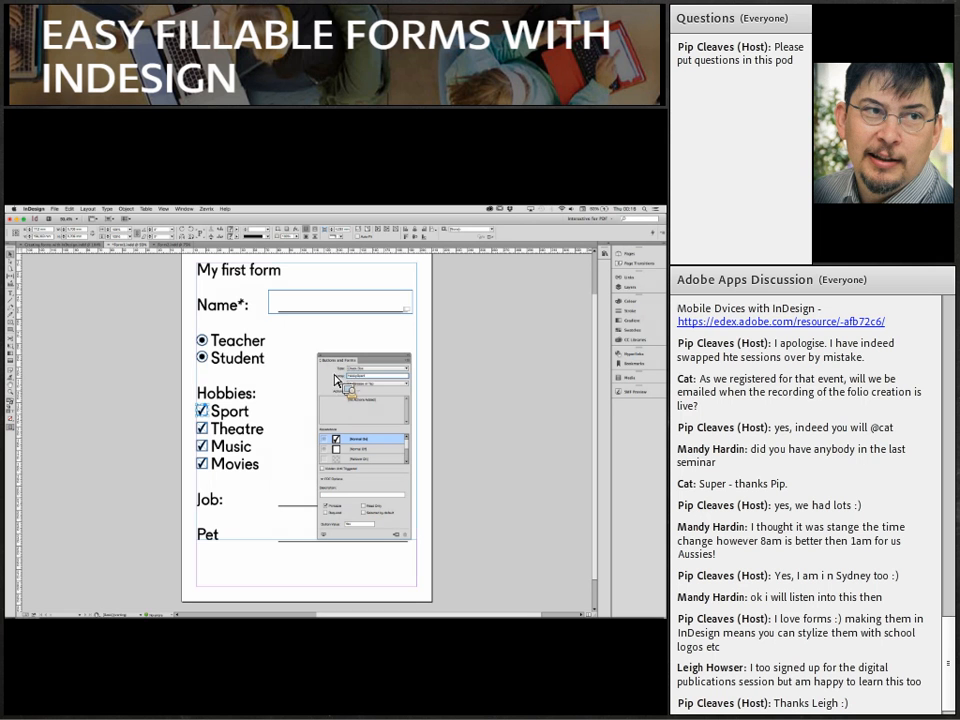
left_click(203, 429)
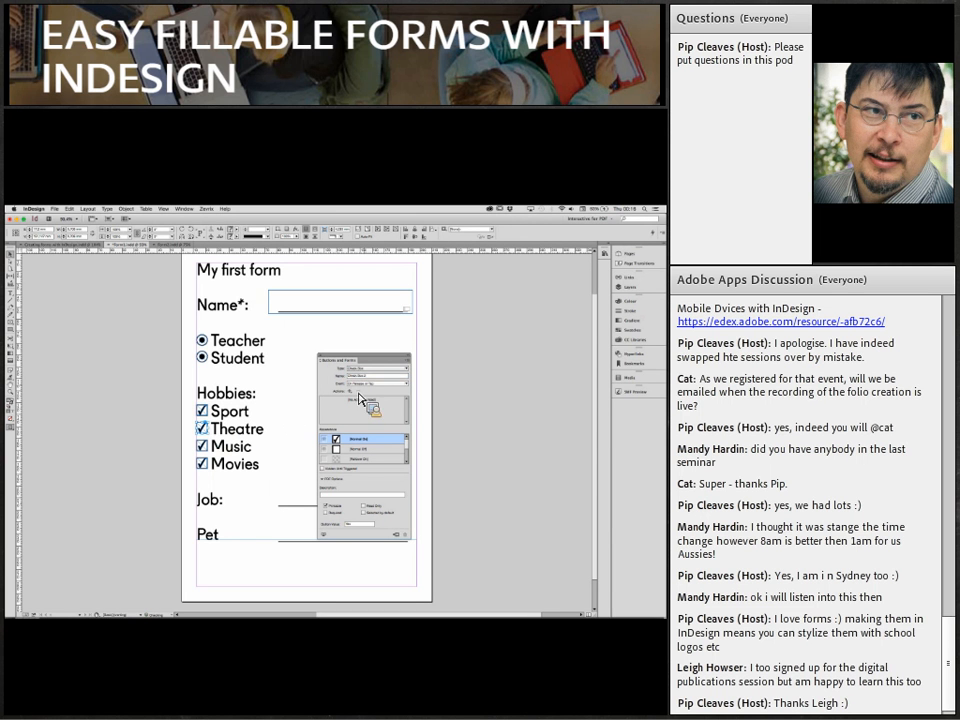
left_click_drag(371, 377, 328, 377)
left_click(202, 448)
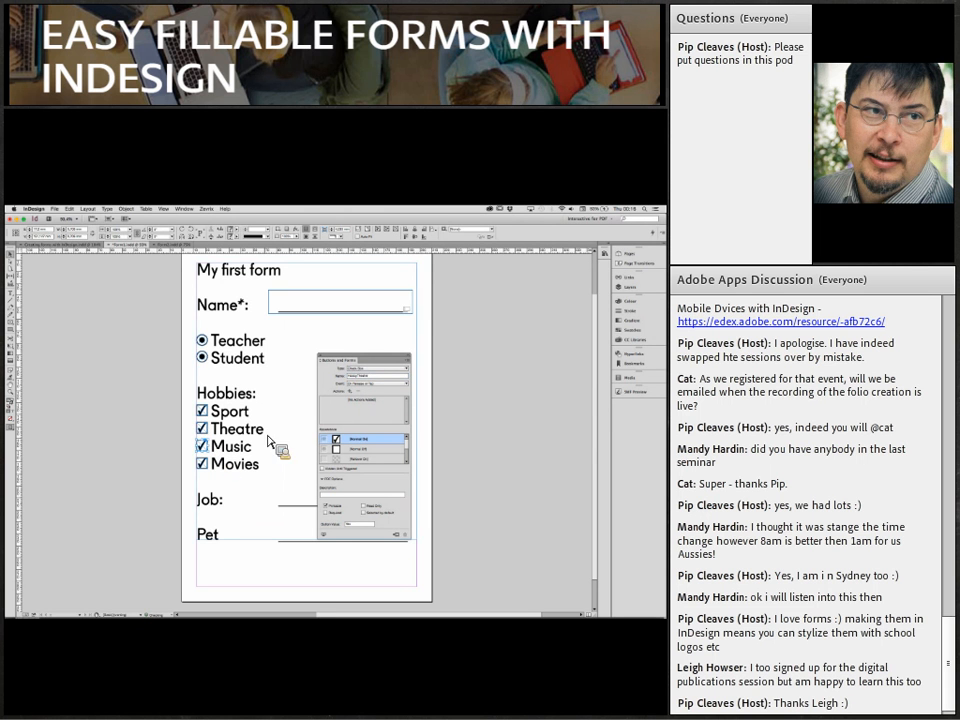
left_click_drag(376, 376, 341, 377)
left_click(240, 478)
left_click_drag(372, 377, 326, 376)
left_click(195, 487)
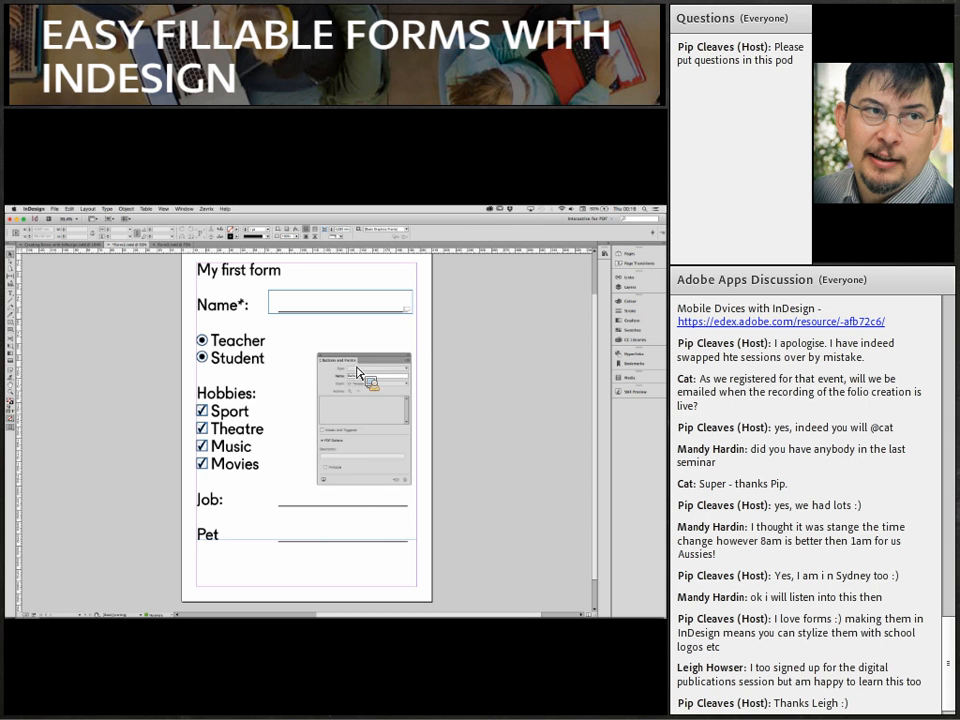
Draw a frame over the Job line, convert it to a List Box and name it Job.
left_click_drag(343, 358, 436, 358)
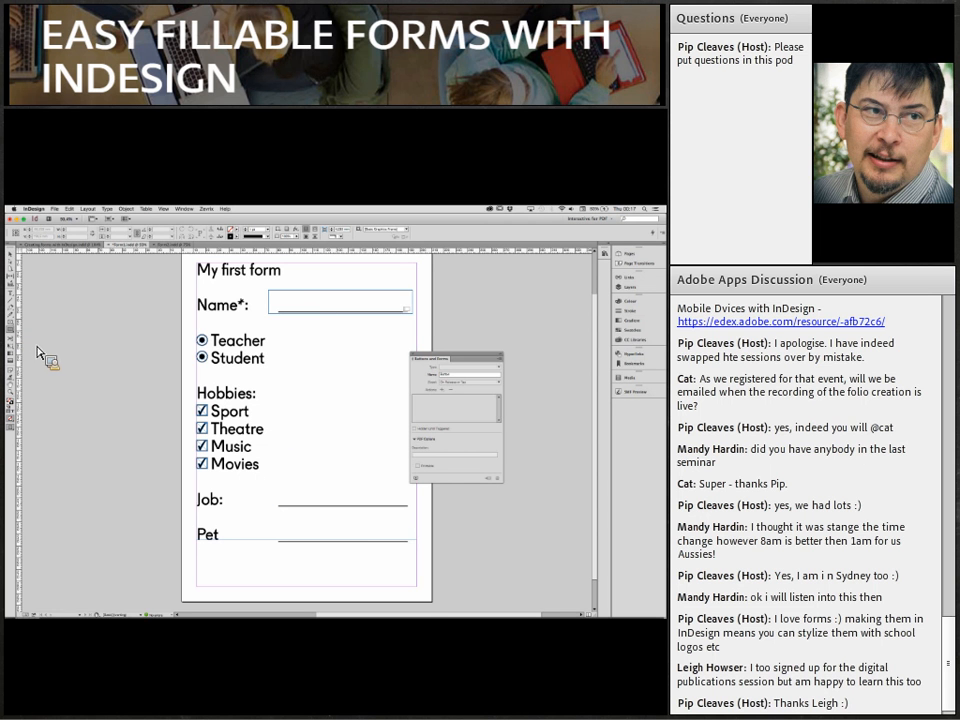
left_click_drag(276, 489, 420, 521)
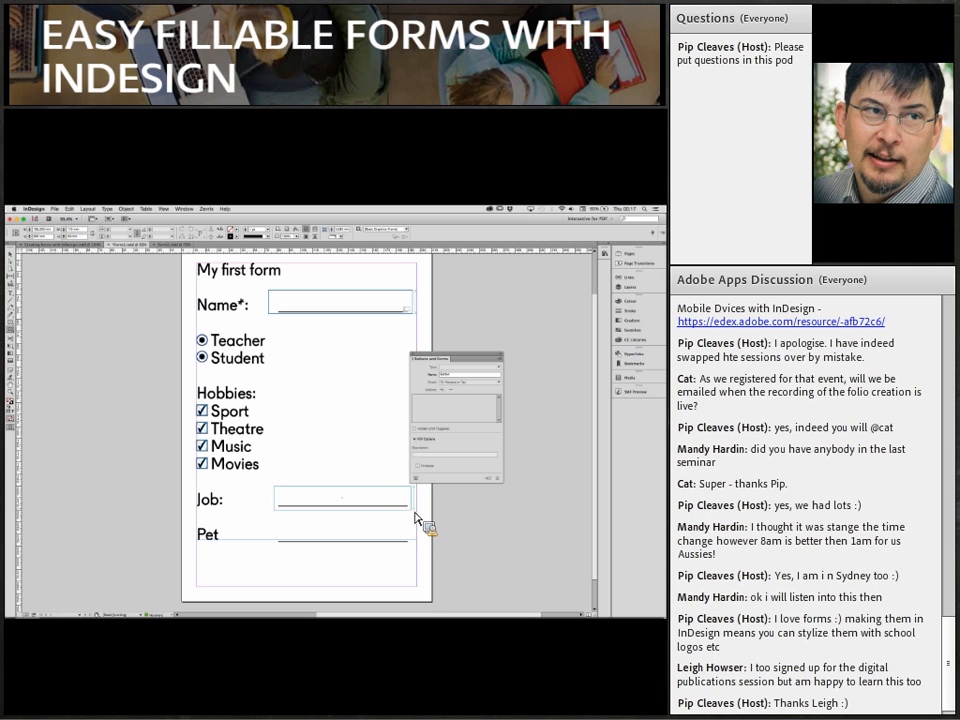
left_click(494, 368)
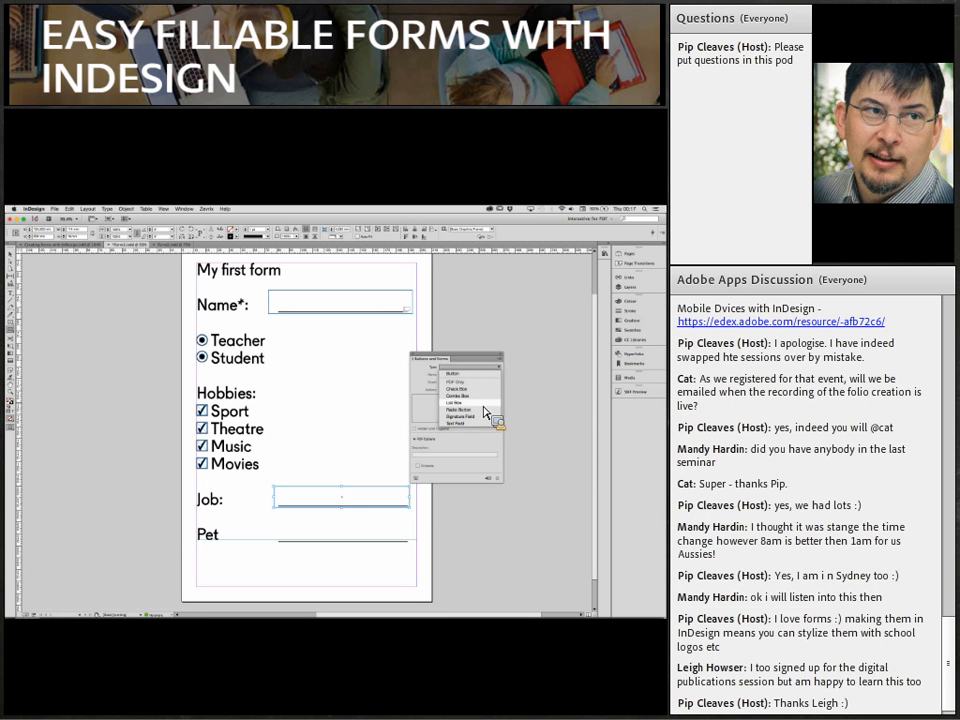
left_click(483, 404)
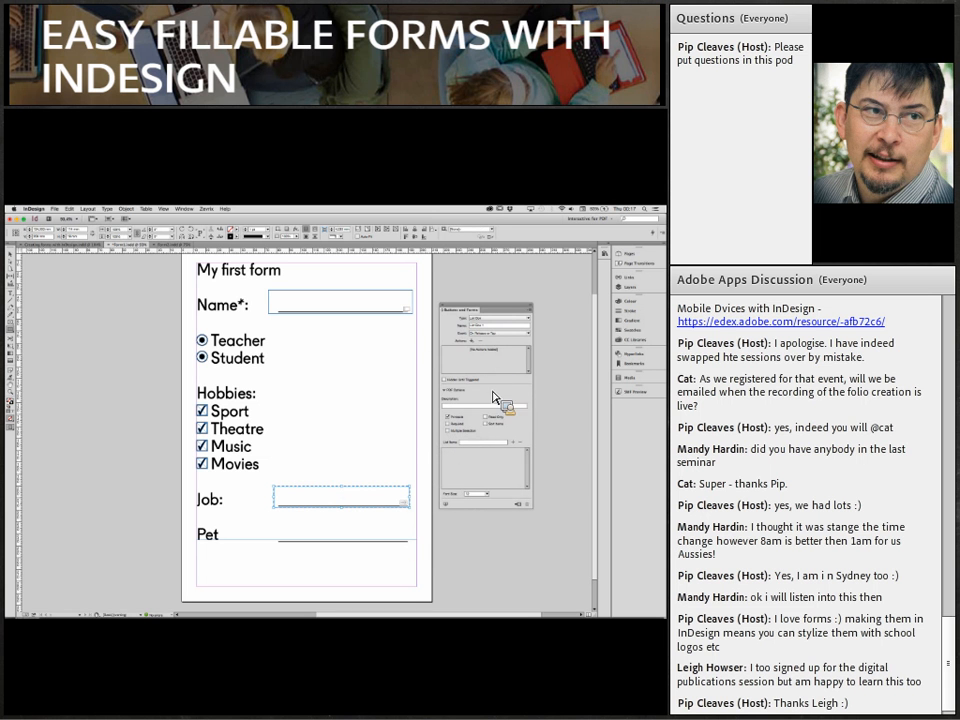
left_click_drag(489, 325, 455, 325)
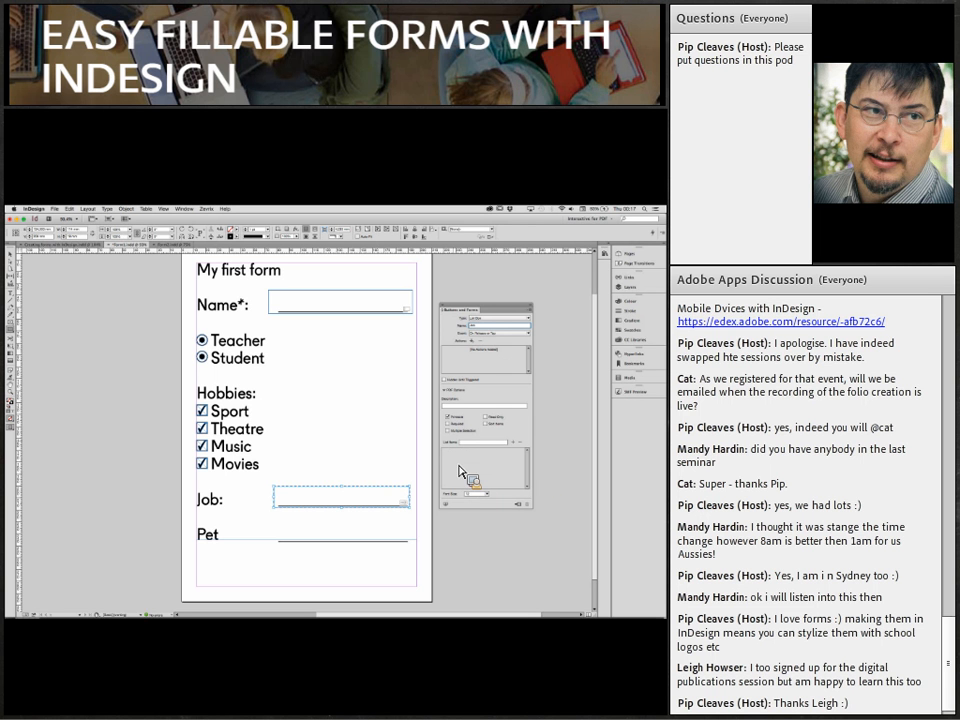
Add four job options to the Job list box, including Plumber and Sailor.
left_click(484, 443)
left_click(514, 443)
left_click(485, 444)
left_click(514, 442)
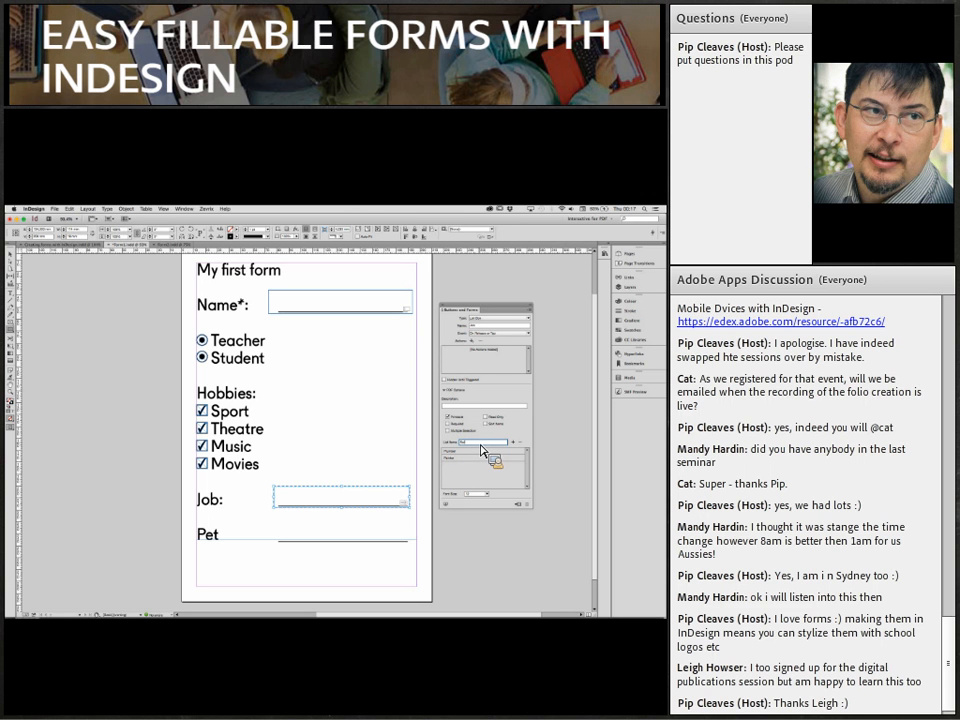
left_click(514, 443)
left_click(481, 445)
left_click(513, 442)
Draw a frame over the Pet line and convert it to a Combo Box.
left_click_drag(471, 458, 416, 546)
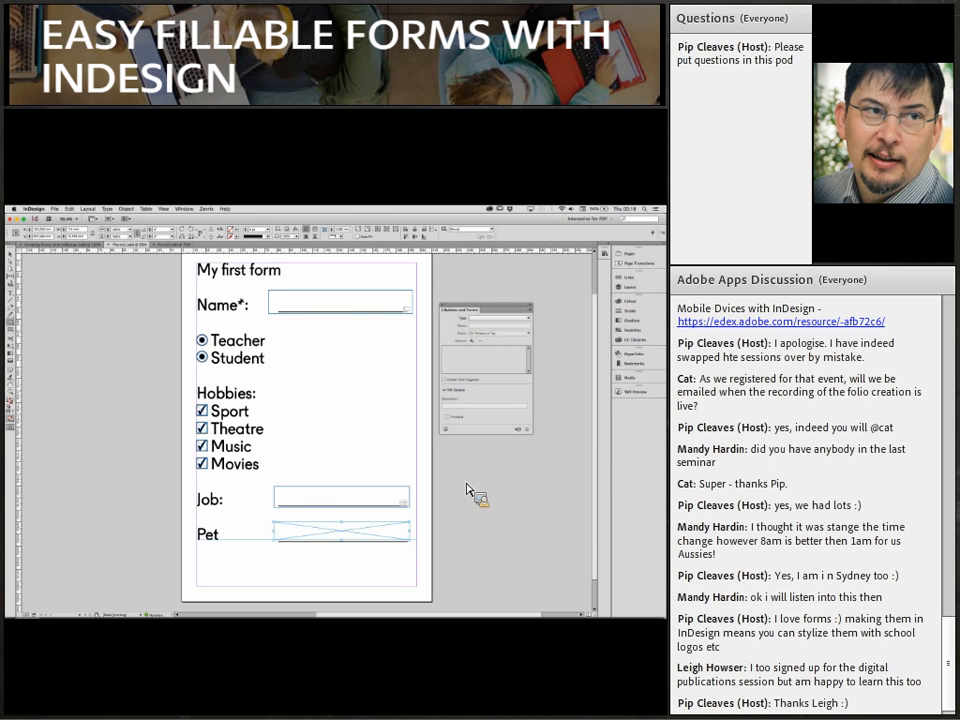
left_click(498, 329)
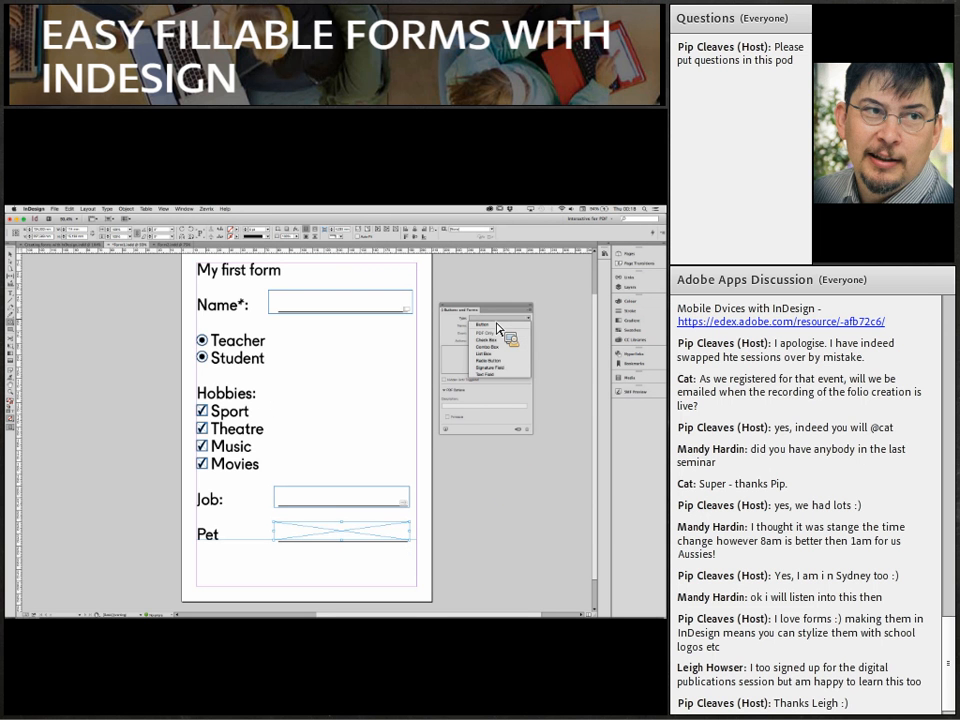
left_click(488, 346)
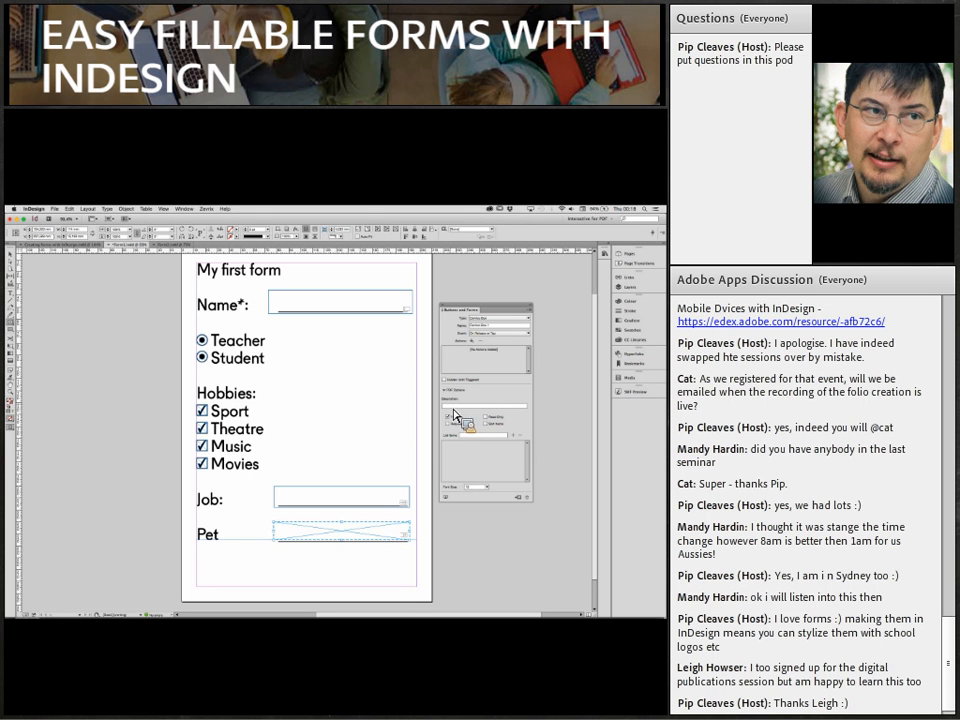
Add the list items Cat and Dog to the Pet combo box.
left_click(482, 437)
left_click(512, 436)
left_click(494, 437)
left_click(514, 437)
left_click(170, 305)
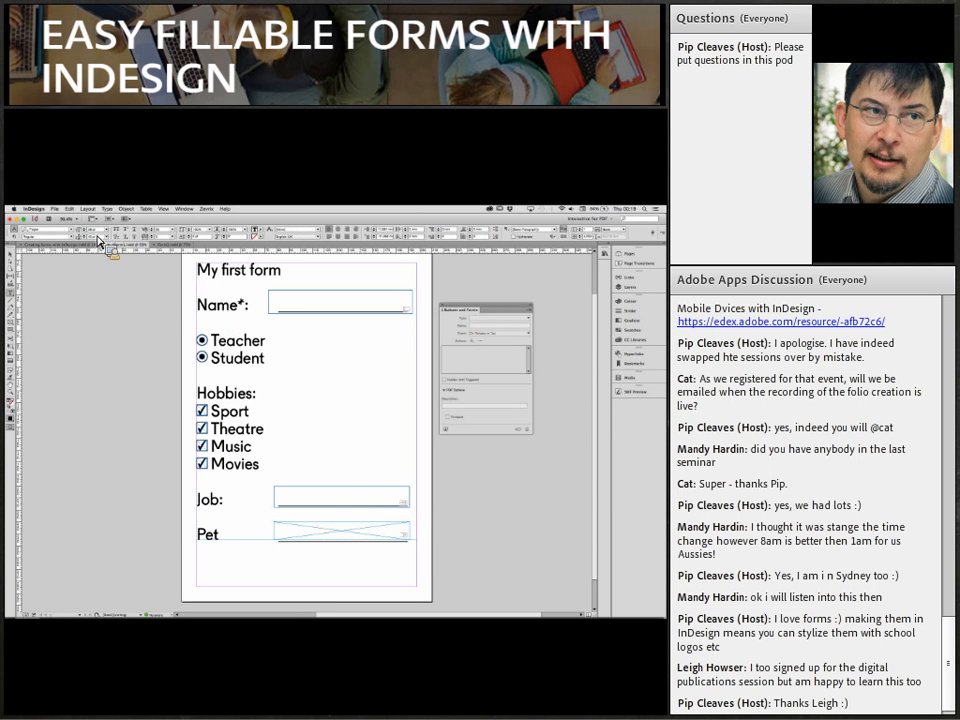
Try to change the font size of the Name, Job and Pet fields together.
left_click(11, 254)
left_click(345, 305)
double_click(368, 308)
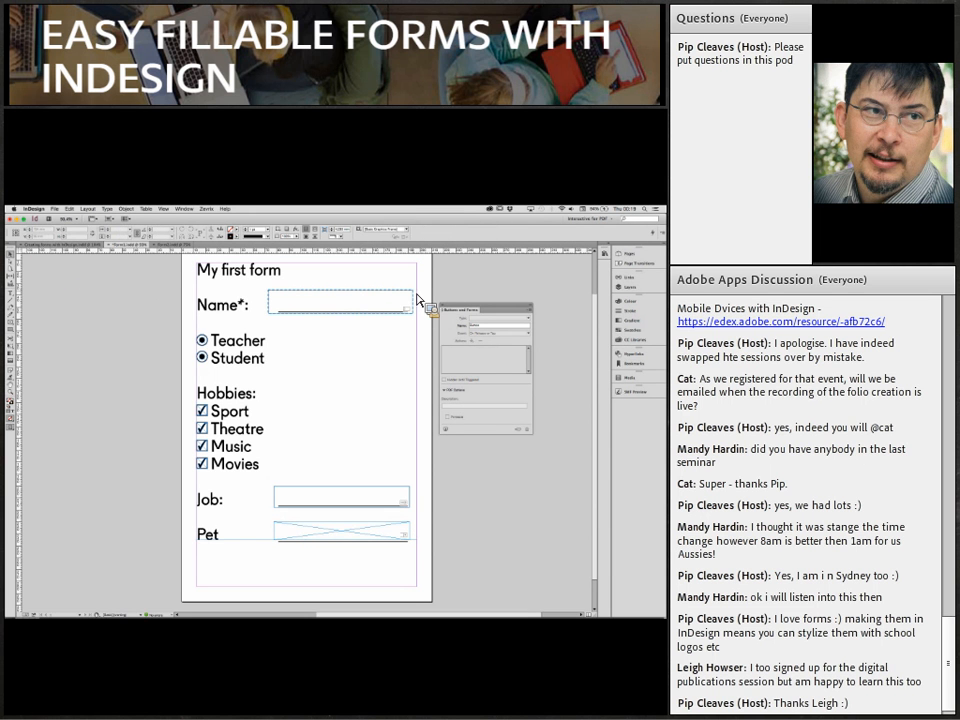
left_click(413, 492)
left_click(414, 536)
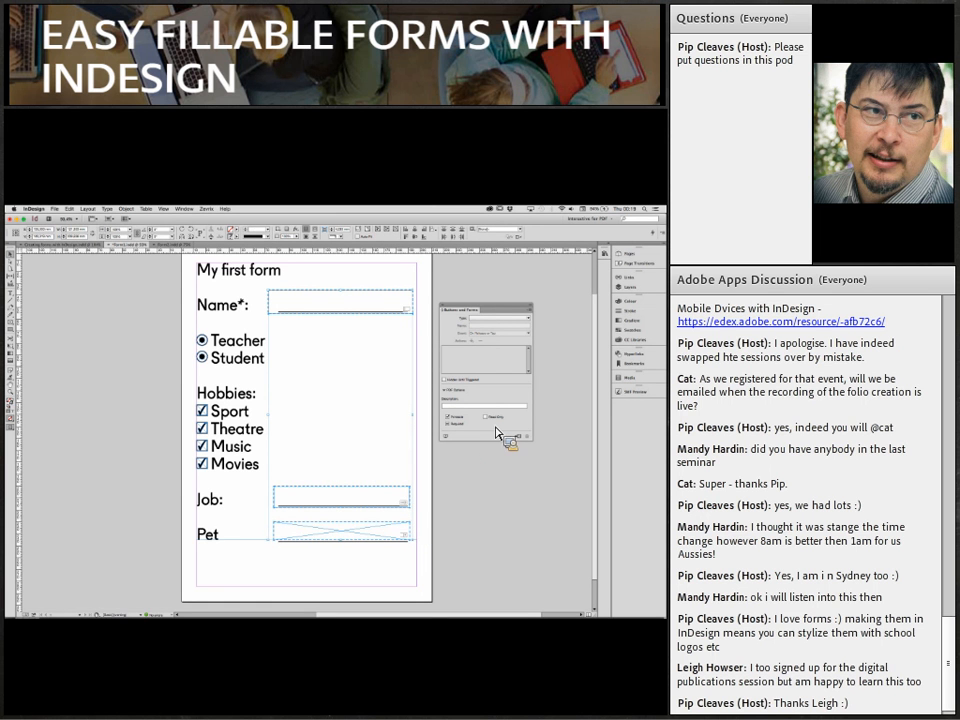
Change the font size of the Name text field, the Job list box and the Pet combo box individually.
left_click(412, 306)
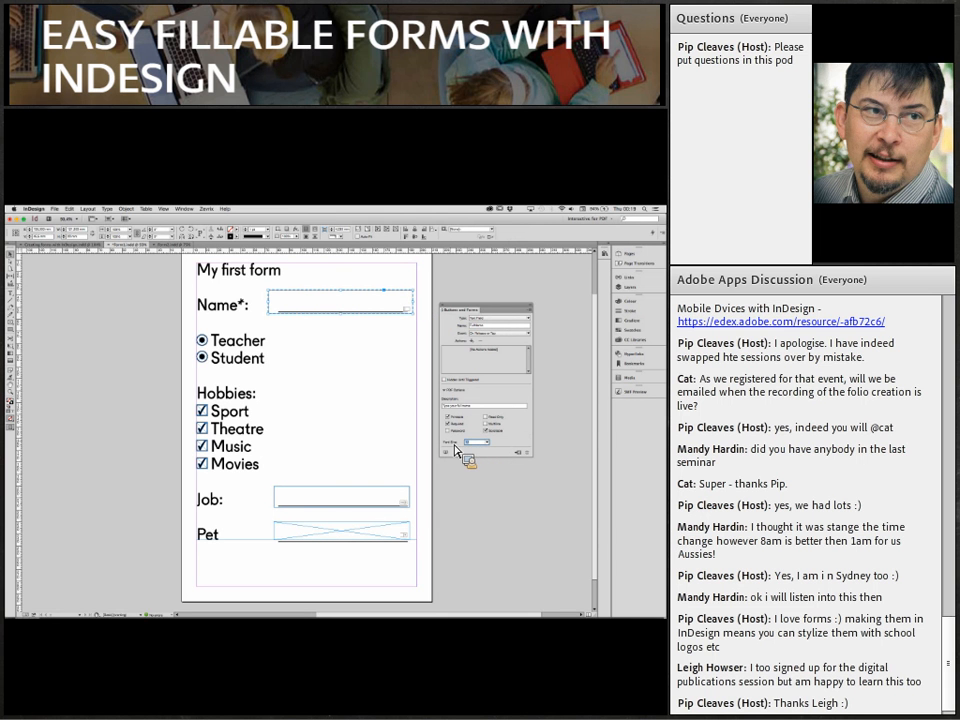
left_click(415, 496)
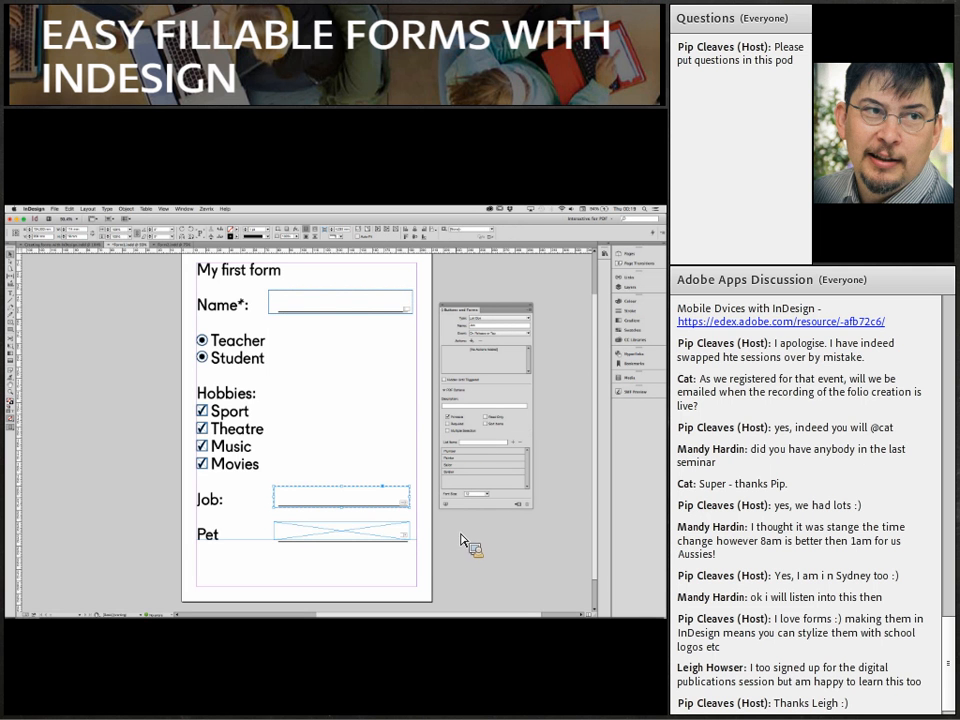
left_click(465, 494)
left_click(418, 538)
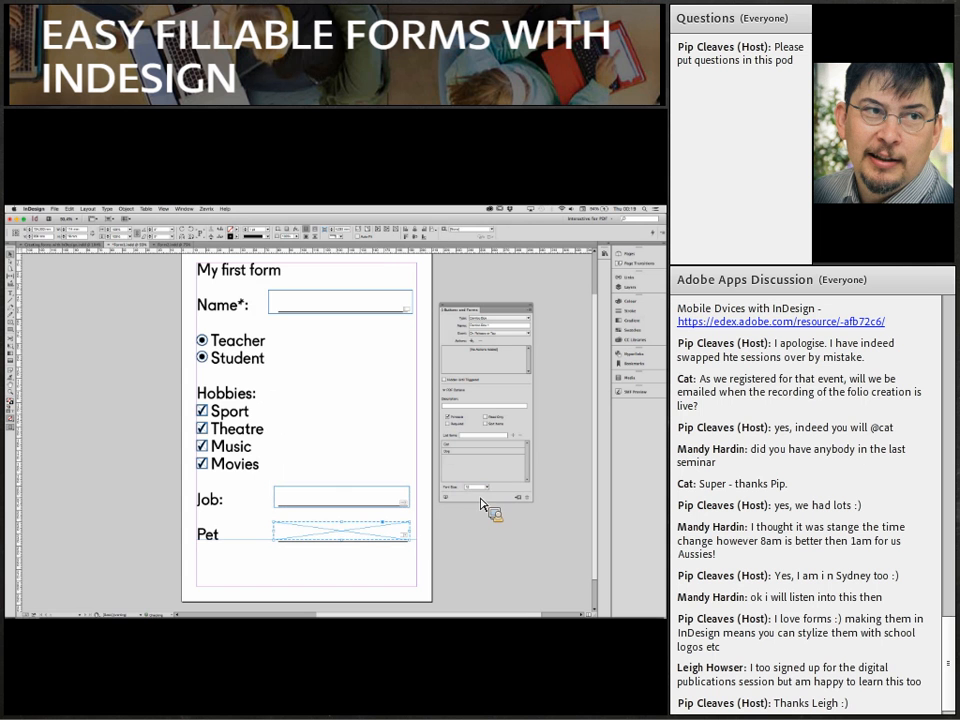
left_click(465, 488)
left_click(490, 537)
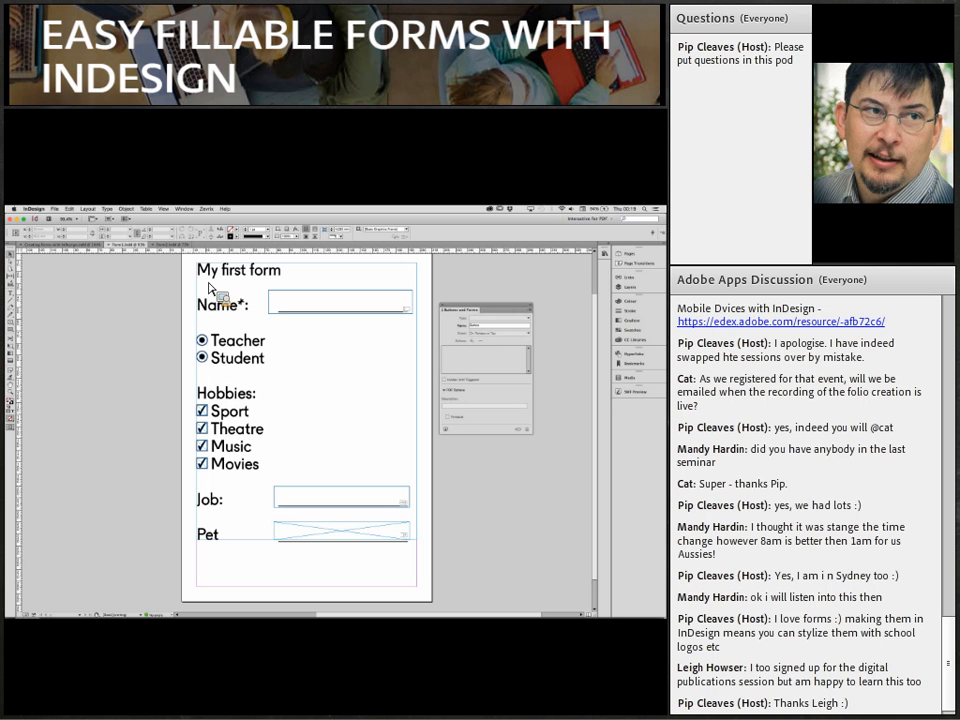
Export the form as Adobe PDF (Interactive), replacing the existing Form1.pdf and including all forms and media.
left_click(56, 209)
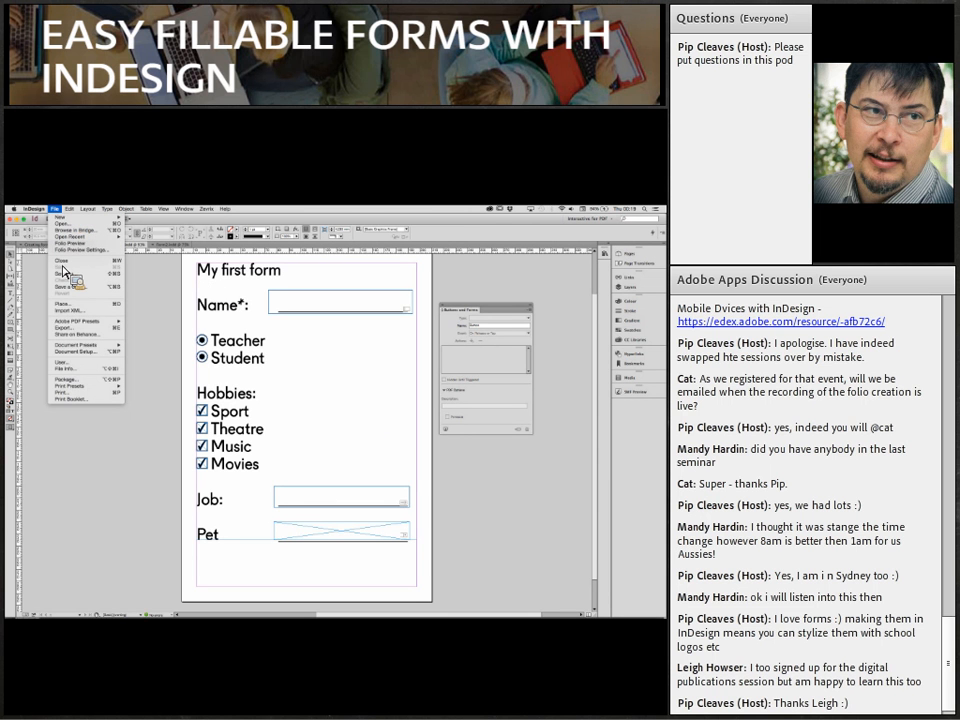
left_click(122, 334)
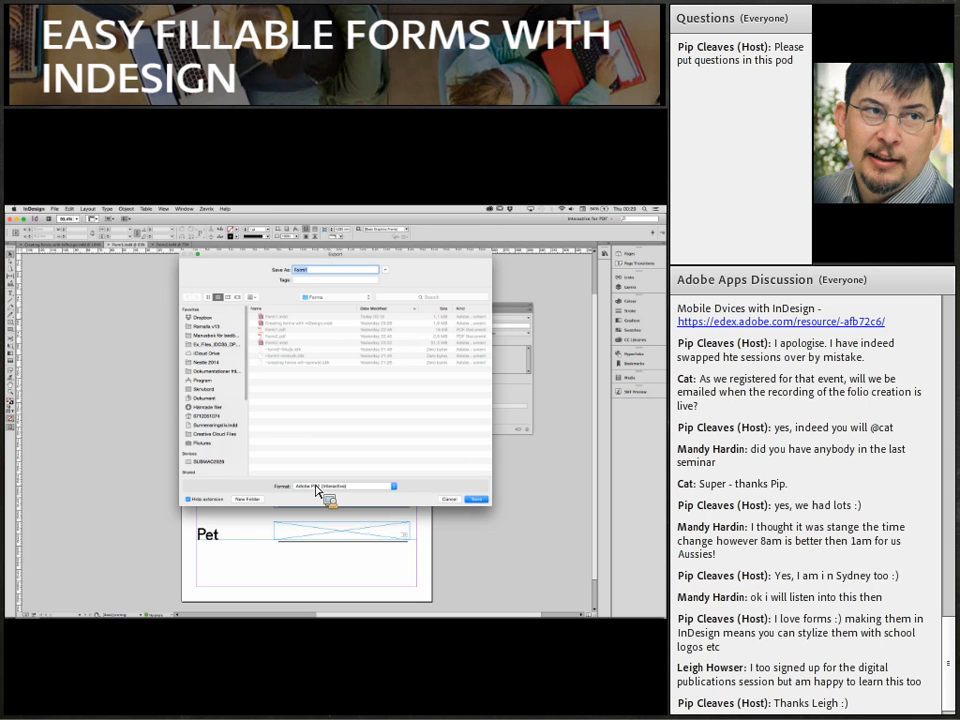
left_click(342, 489)
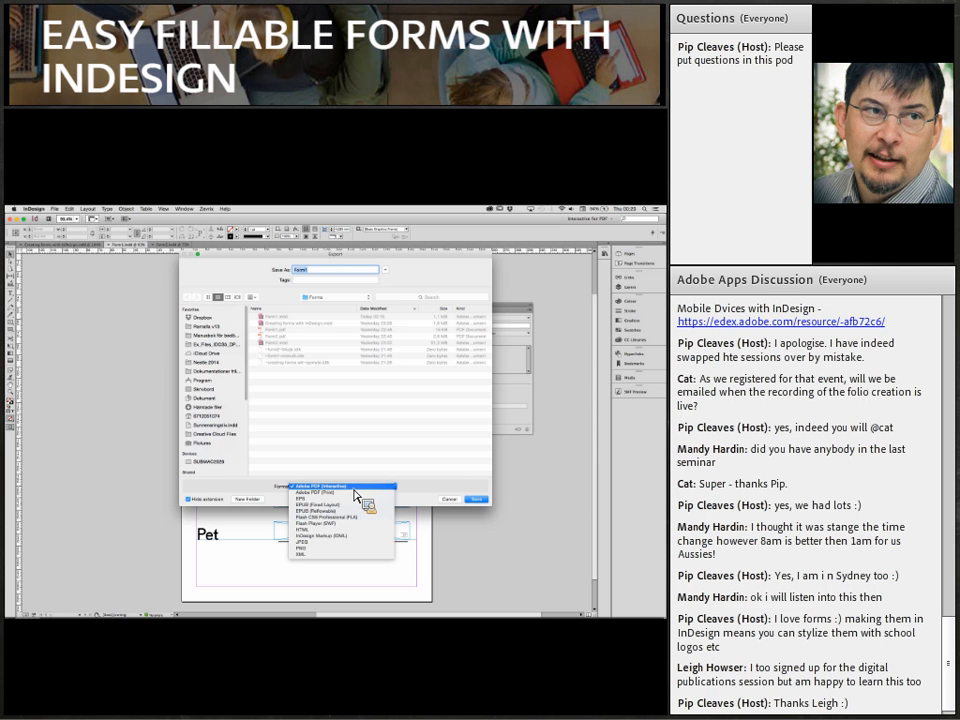
left_click(354, 488)
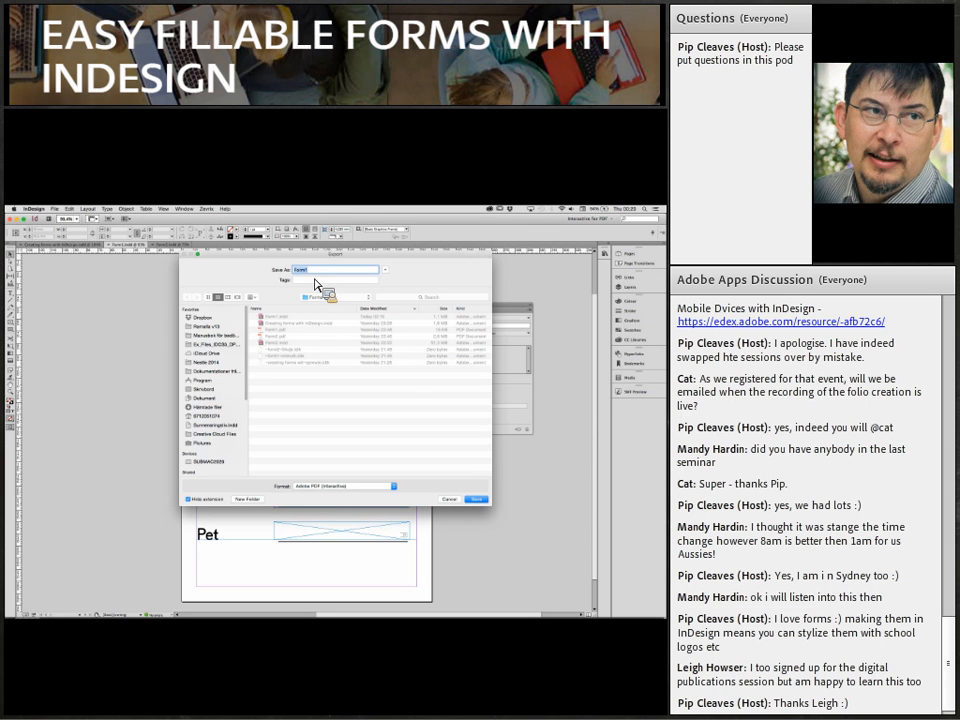
left_click(477, 498)
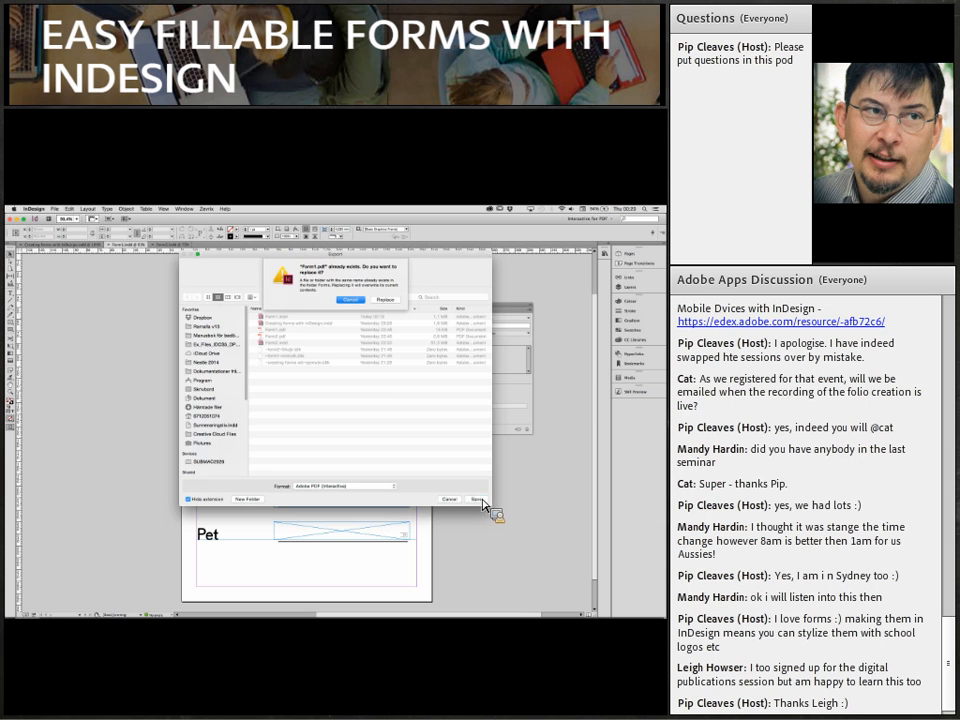
left_click(386, 300)
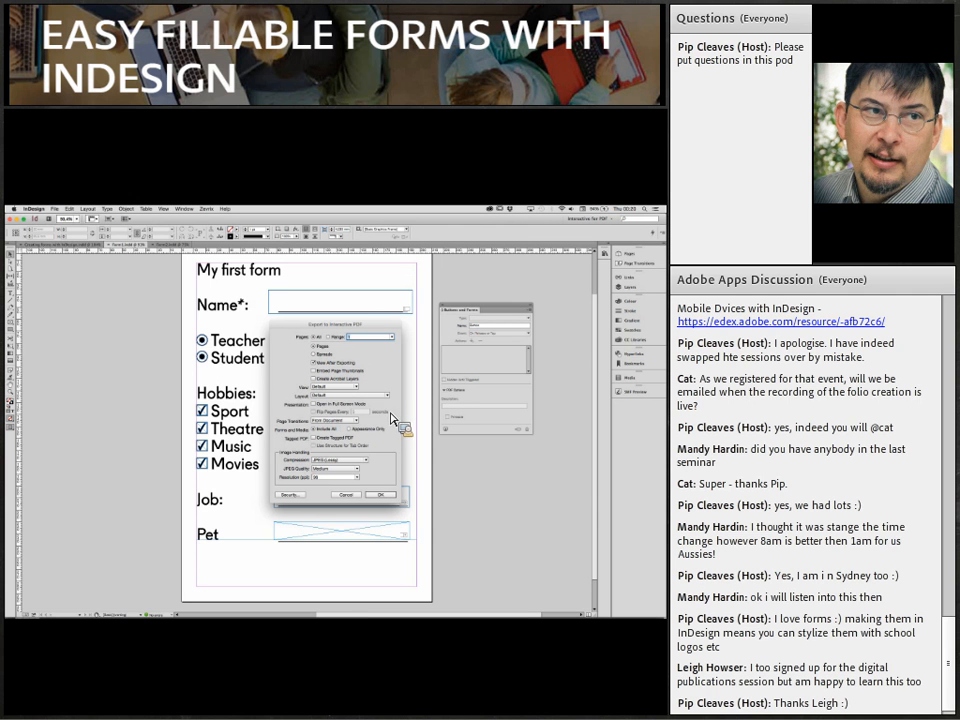
left_click(383, 495)
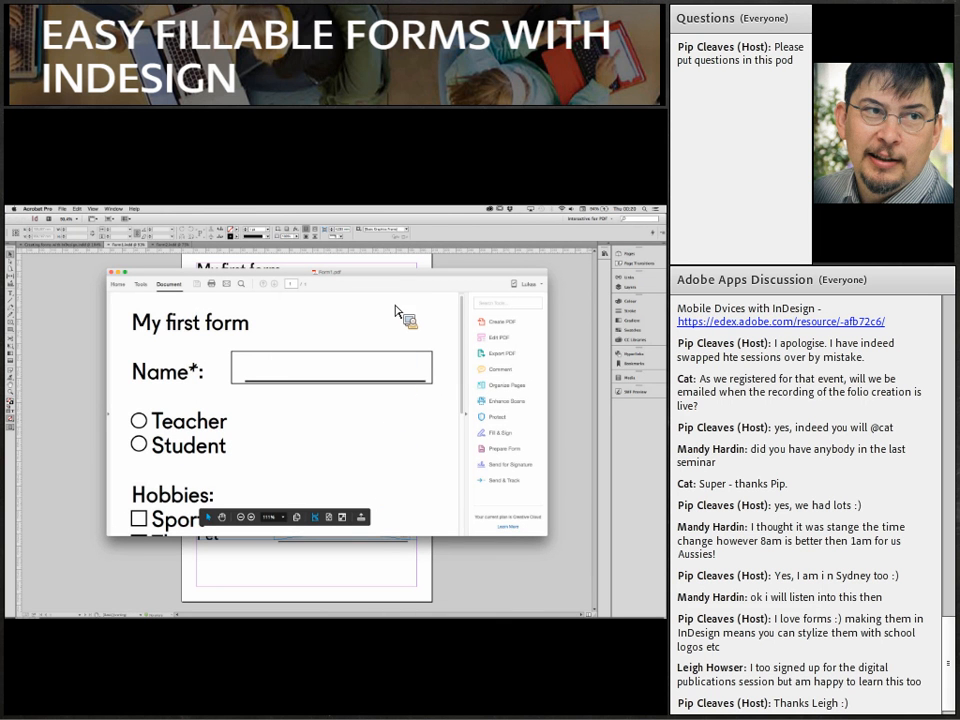
Resize the Acrobat window to show more of the form, tick Sport, and test the radio buttons by alternating Teacher and Student, ending on Teacher.
left_click_drag(390, 283, 389, 262)
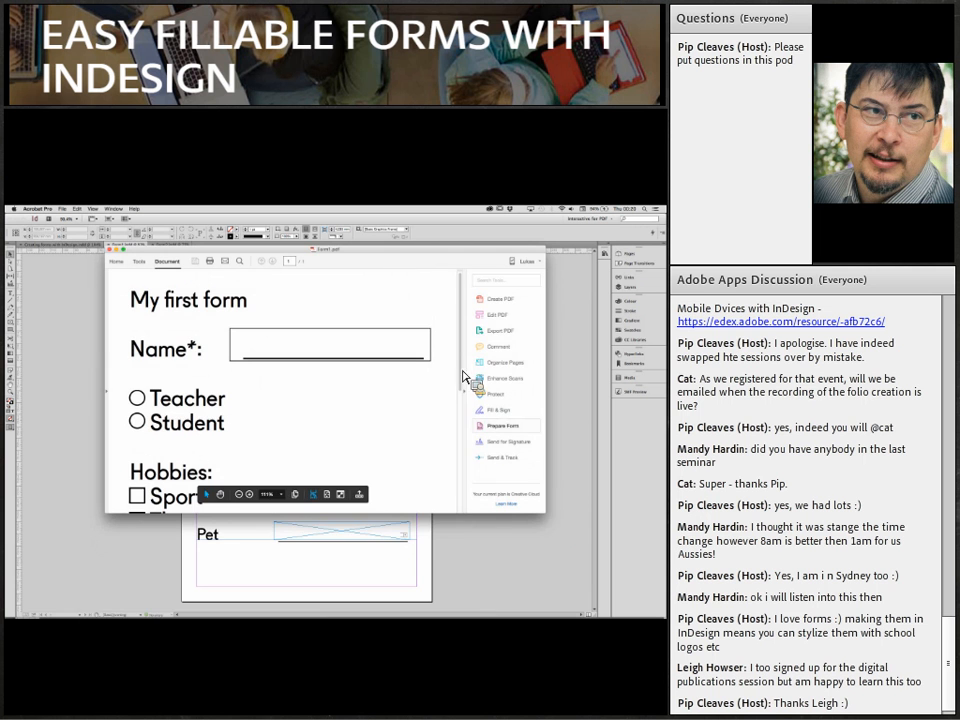
left_click_drag(539, 514, 493, 601)
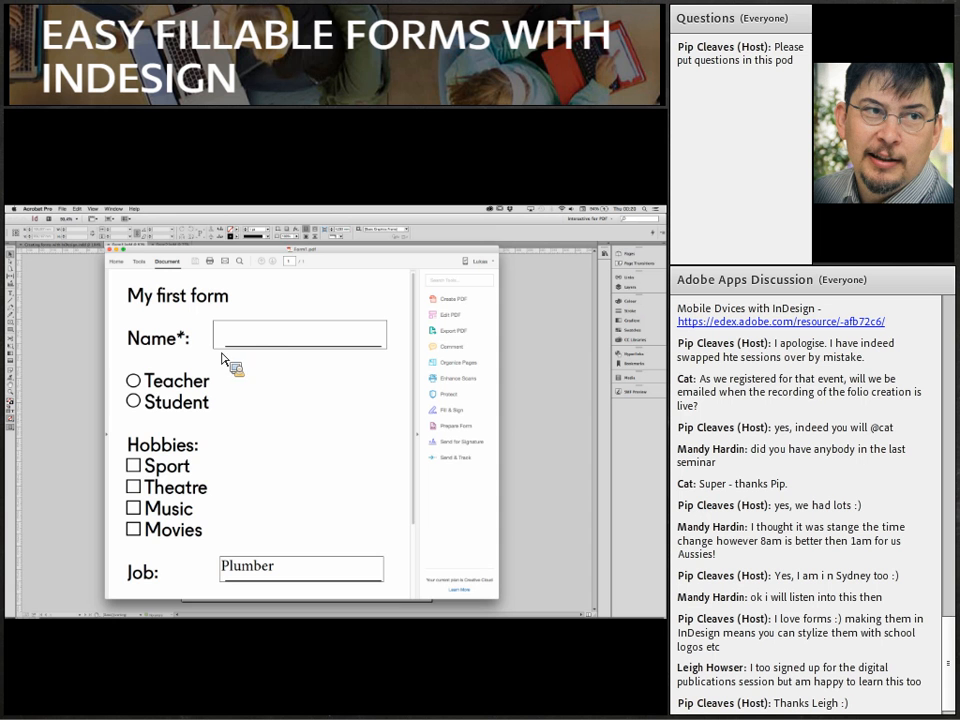
left_click(133, 381)
left_click(137, 402)
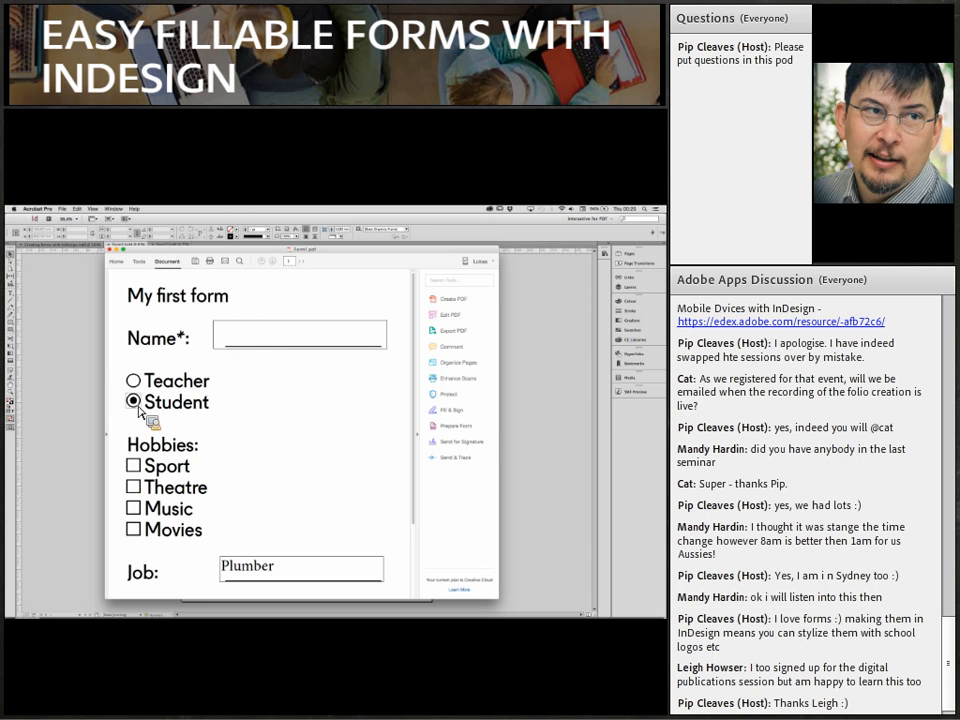
left_click(134, 465)
left_click(133, 381)
left_click(135, 400)
left_click(133, 381)
left_click(135, 400)
left_click(136, 382)
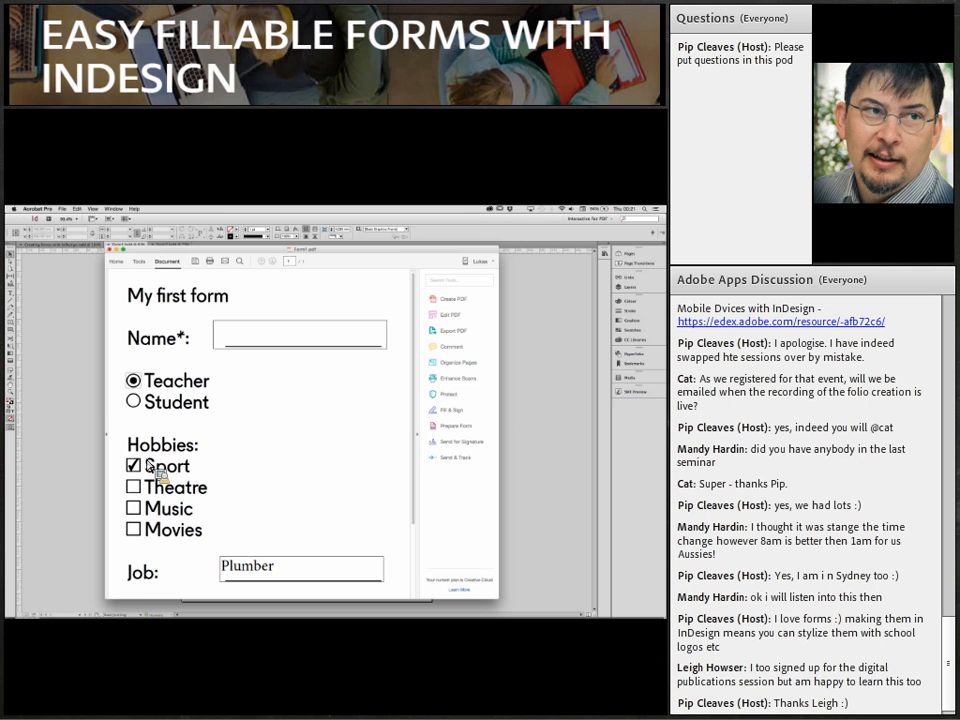
Tick the Theatre, Music and Movies check boxes in the PDF form.
left_click(136, 487)
left_click(136, 508)
left_click(138, 529)
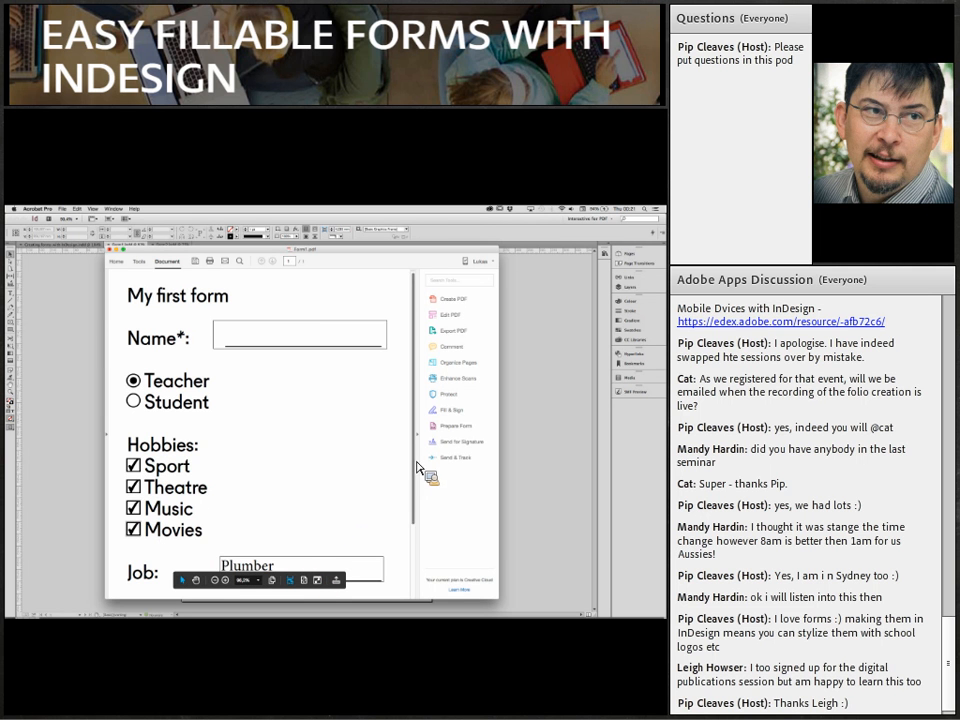
Choose Sailor in the Job list box of the PDF form.
scroll(424, 482, "down", 3)
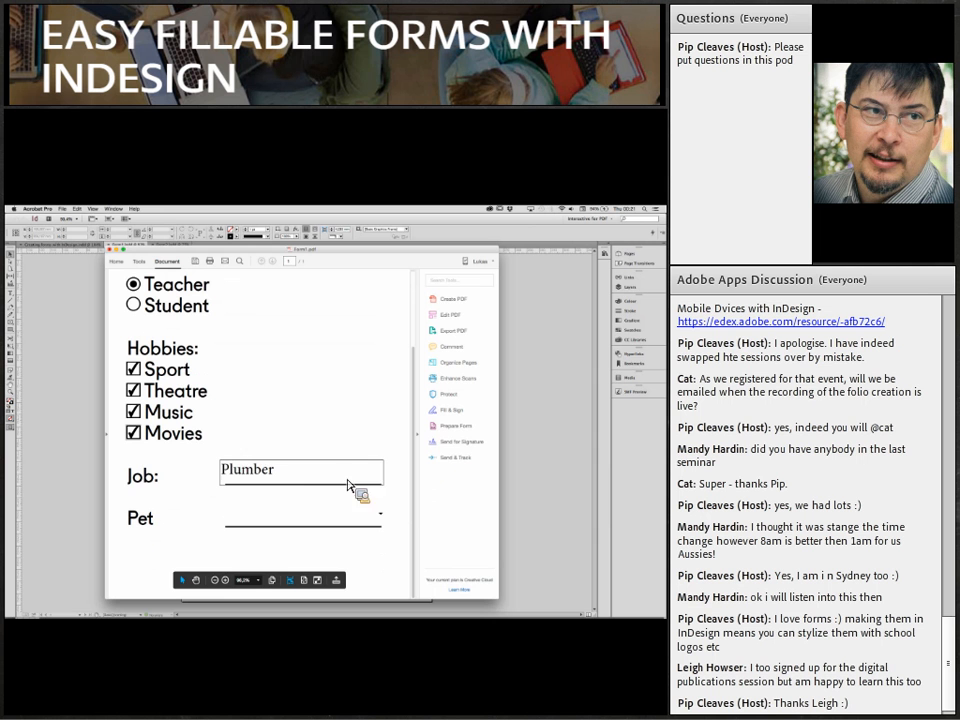
left_click(300, 482)
key("Down")
key("Down")
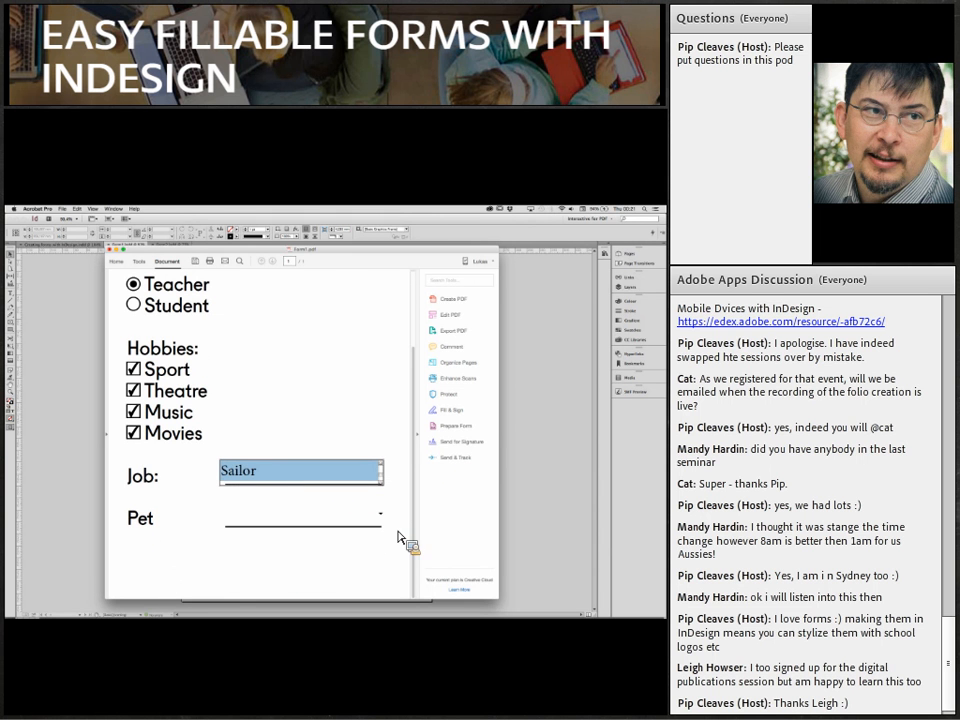
Choose Cat in the Pet combo box of the PDF form and return to the Job list box.
left_click(262, 521)
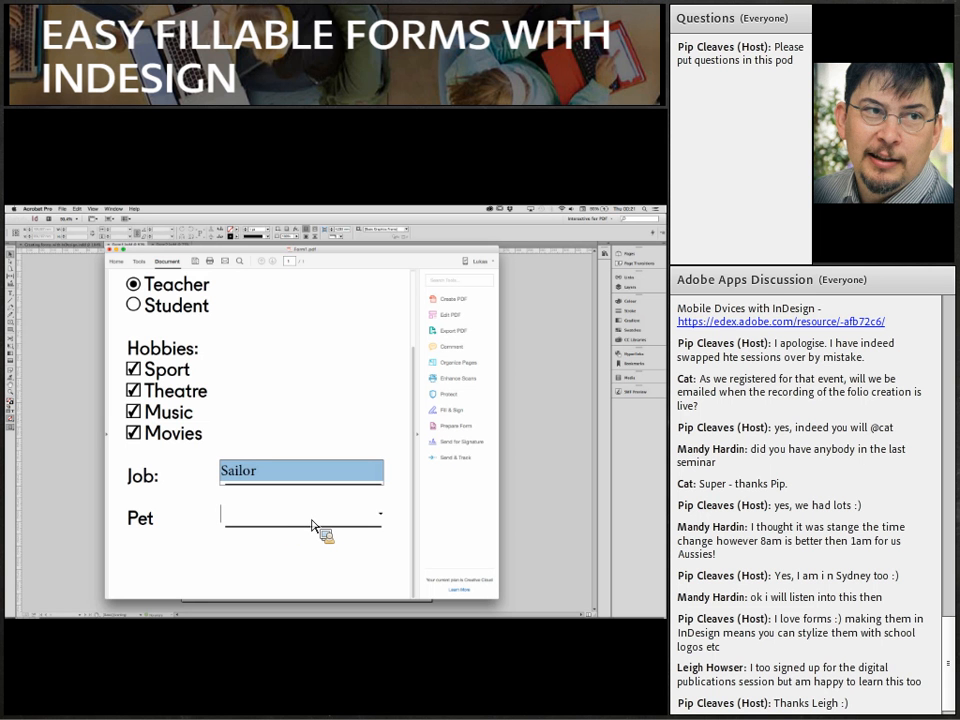
left_click(384, 518)
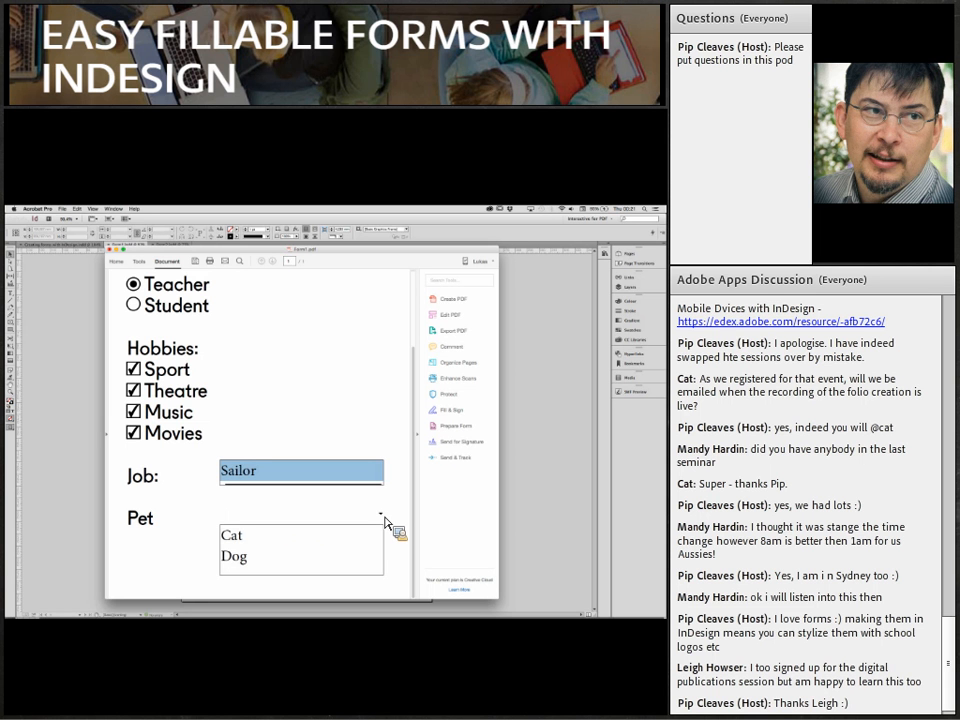
left_click(250, 538)
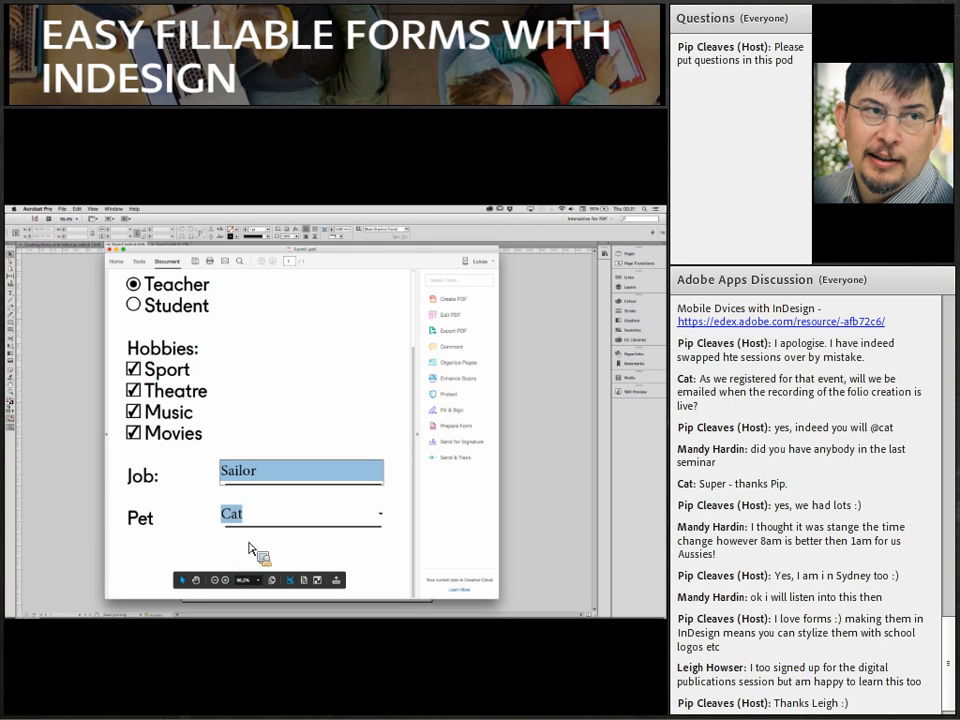
left_click(384, 483)
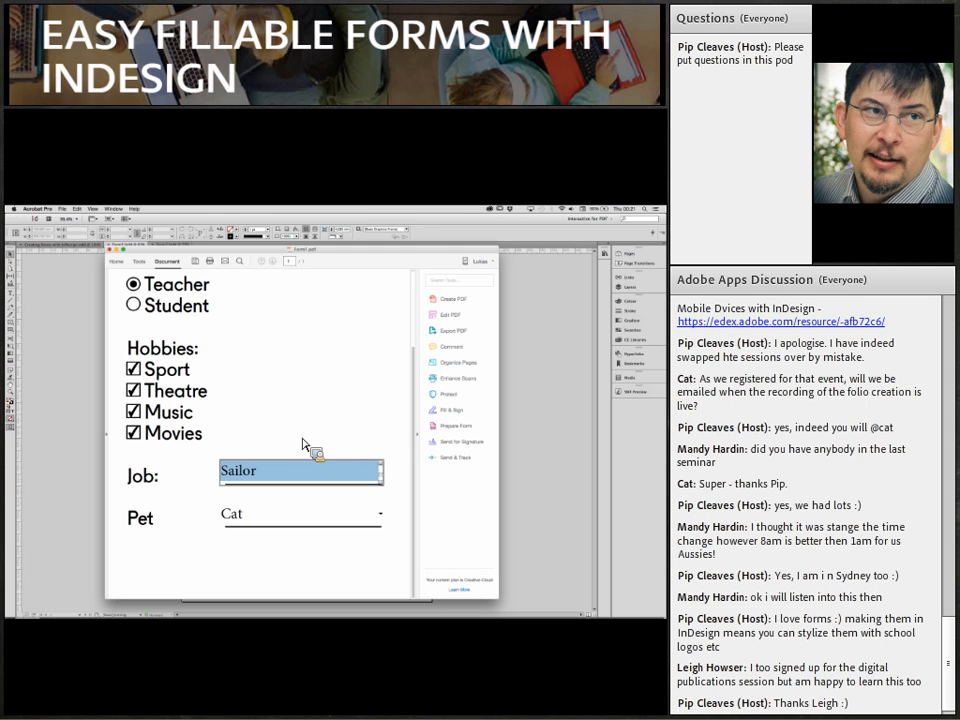
Switch to InDesign and draw a red-filled rectangle below the Pet label at the left margin of the form.
left_click(92, 350)
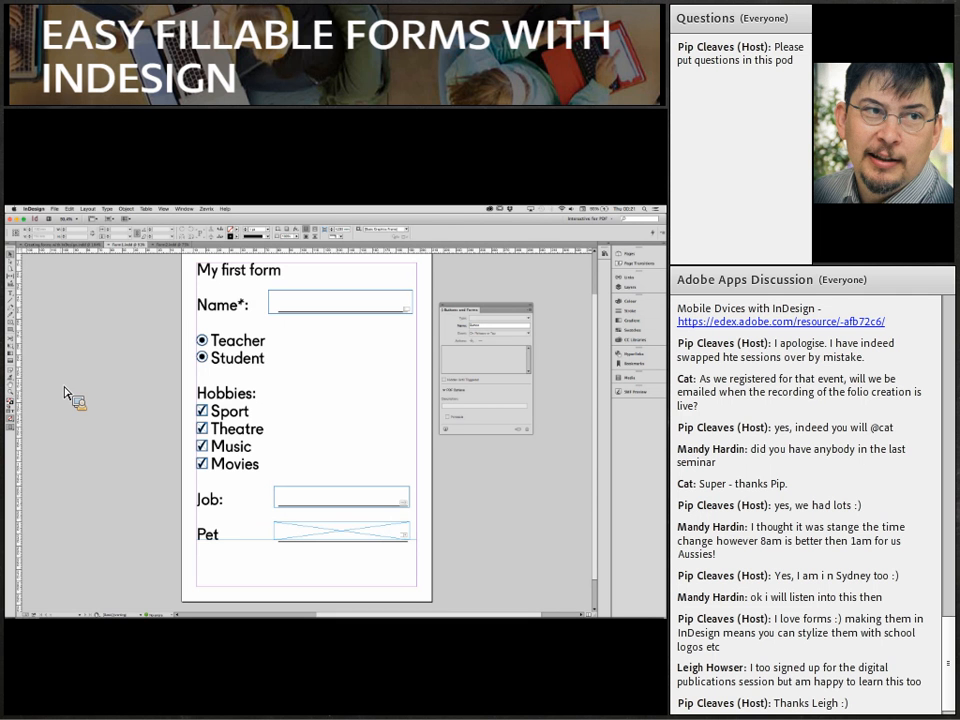
left_click(14, 337)
left_click_drag(197, 566, 263, 588)
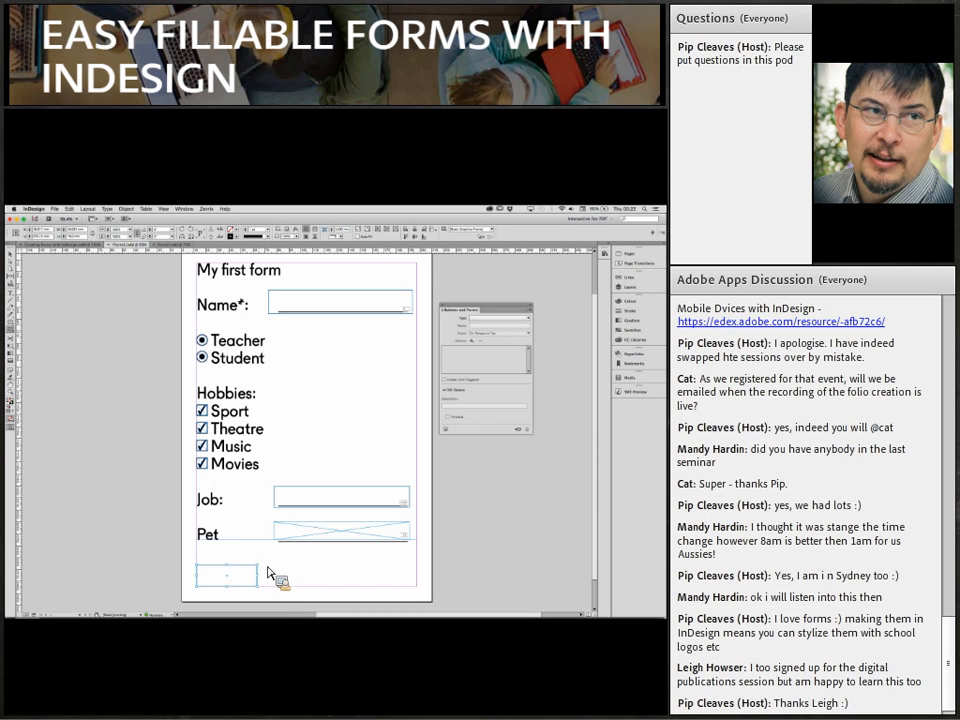
left_click(241, 232)
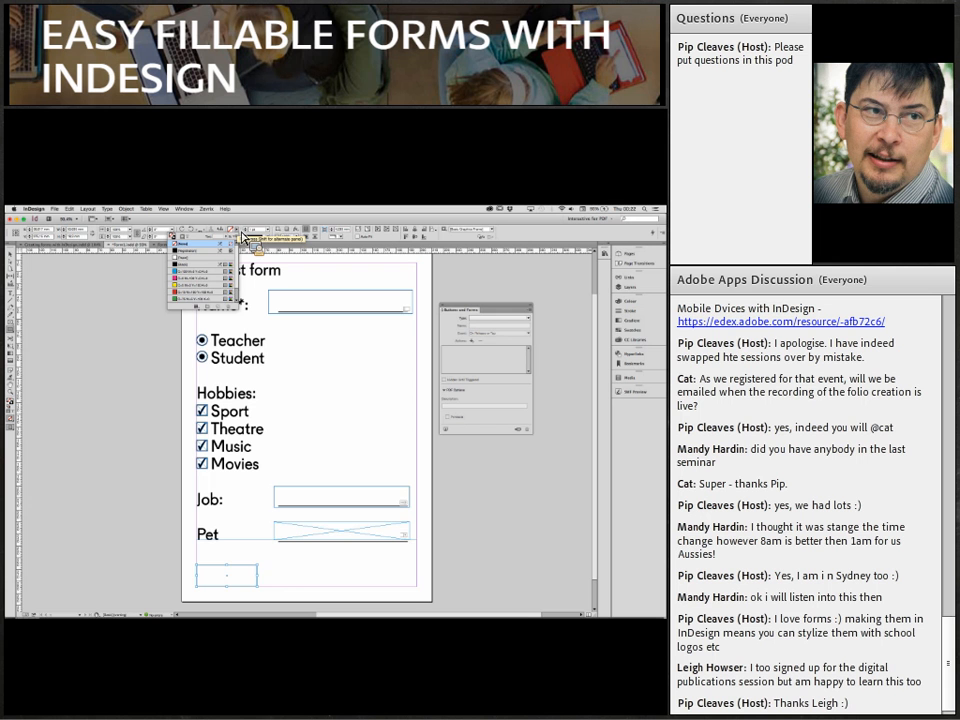
left_click(193, 293)
Draw a second rectangle of similar size beside the red one and fill it with yellow.
left_click_drag(265, 565, 341, 590)
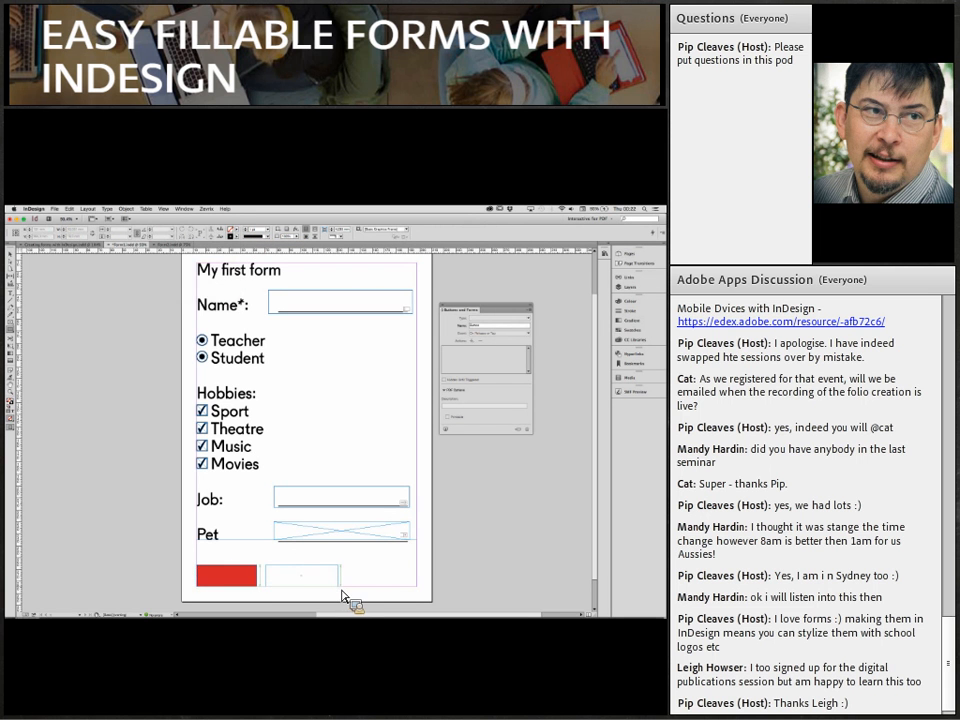
left_click(239, 232)
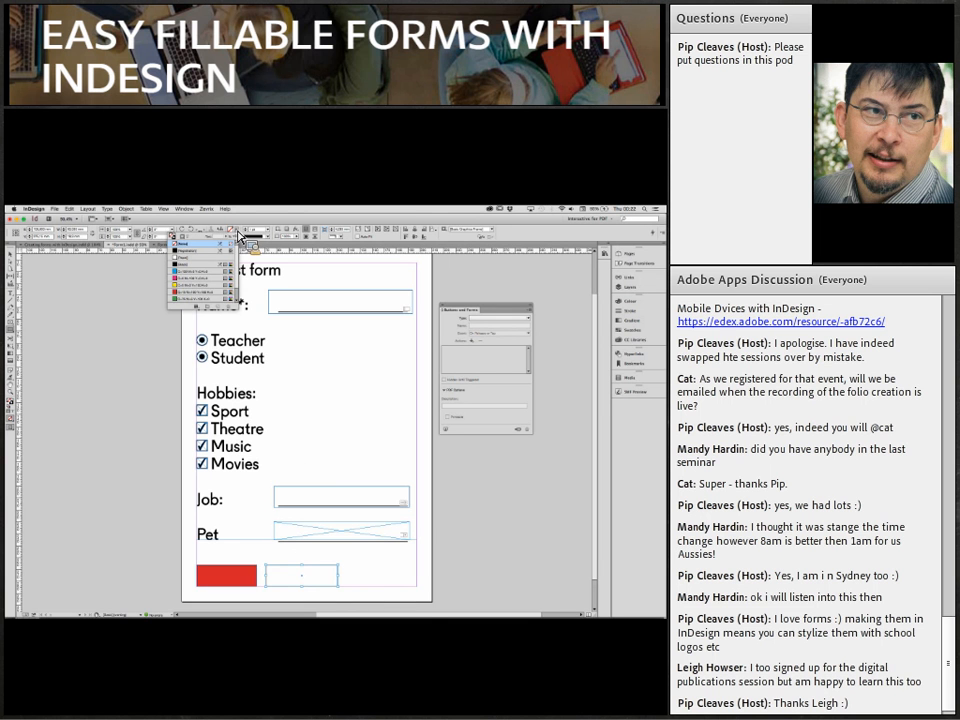
left_click(196, 284)
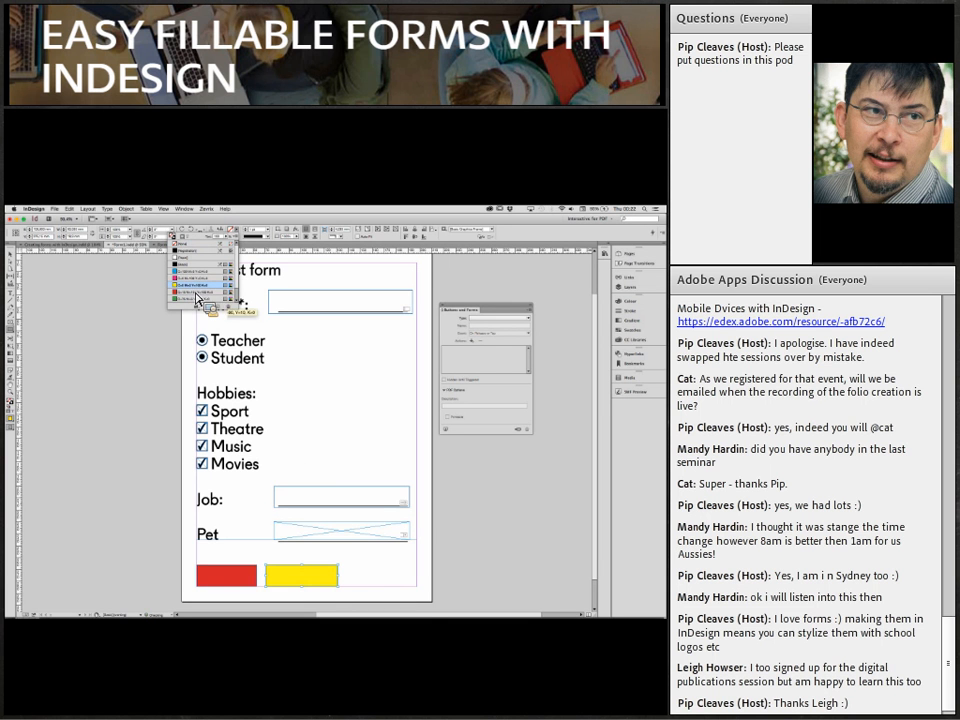
Draw a green-filled rectangle beside the yellow one and label the three rectangles clear, print and submit.
left_click(358, 579)
left_click_drag(348, 567, 425, 598)
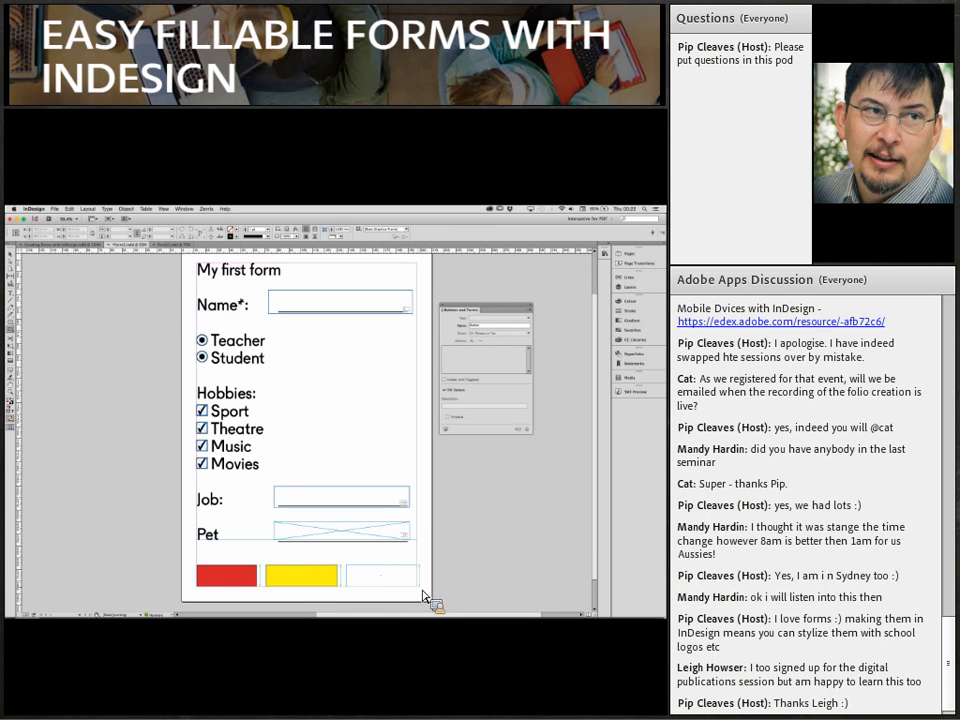
left_click(235, 231)
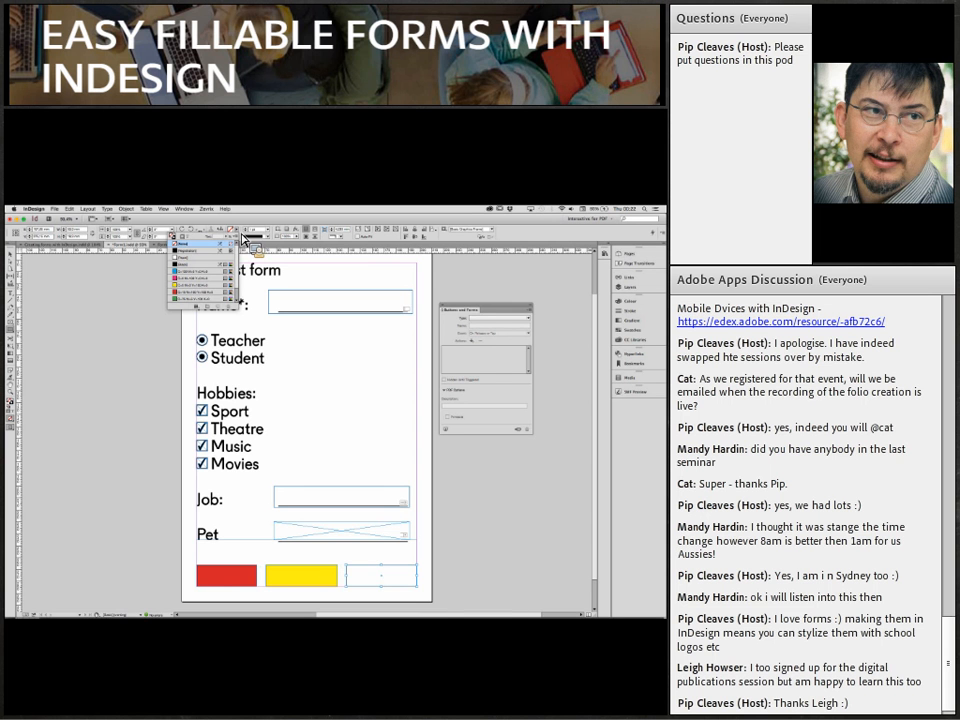
left_click(200, 298)
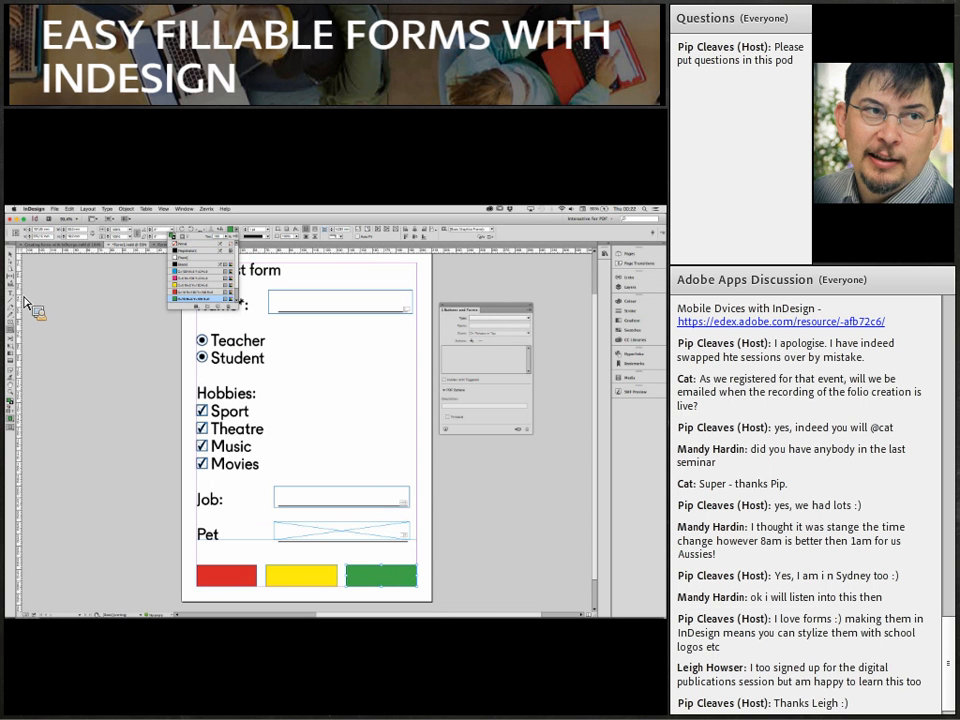
key("t")
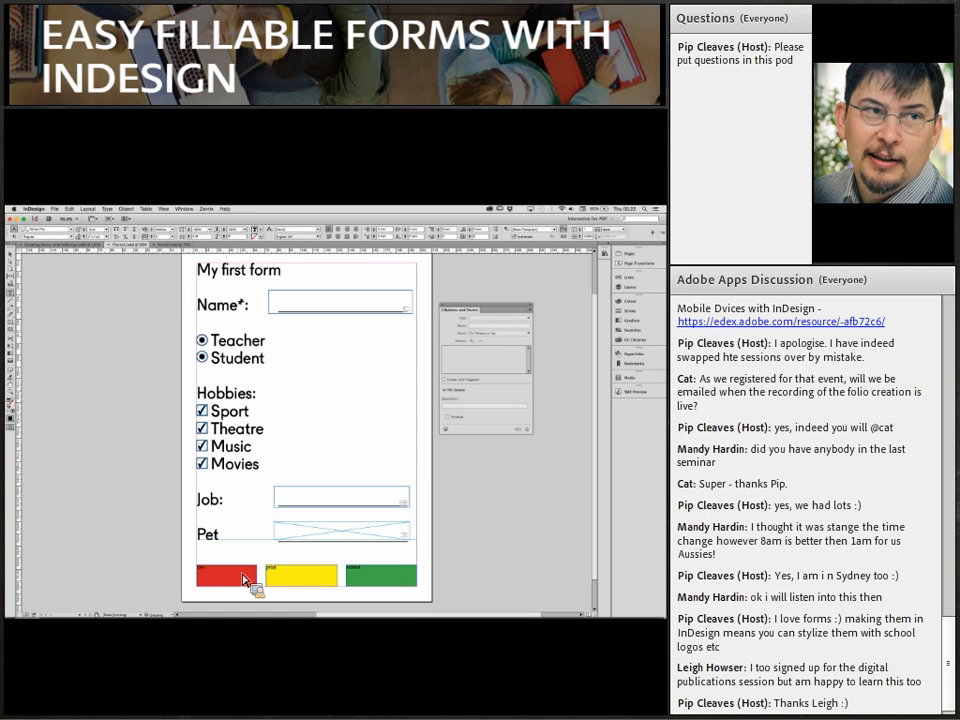
Convert the red rectangle into a button and give it the Clear Form action.
left_click(13, 258)
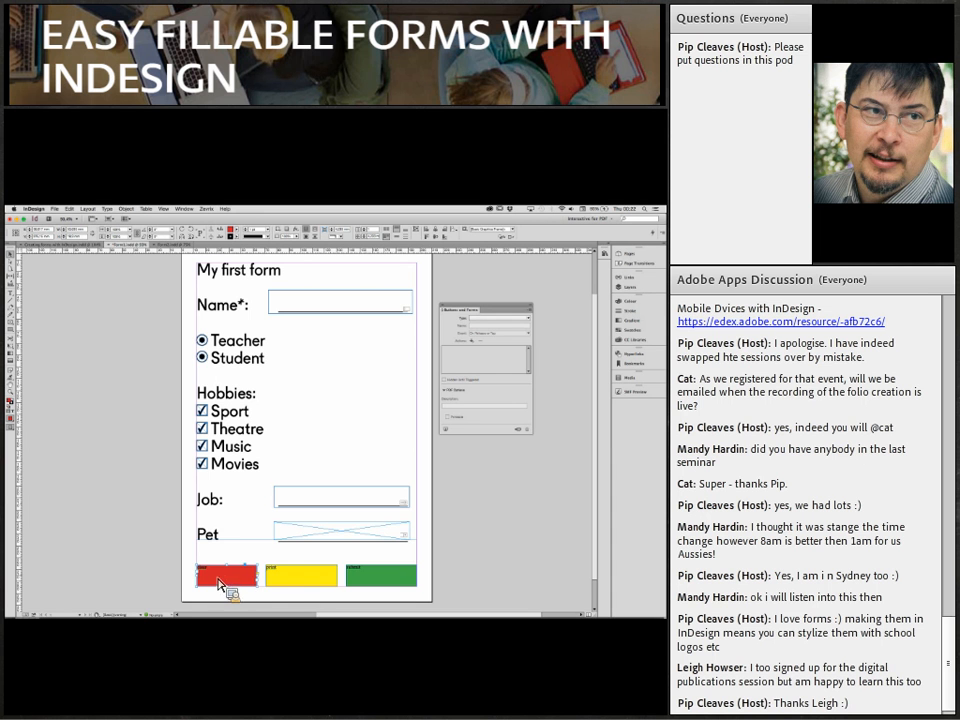
left_click(478, 322)
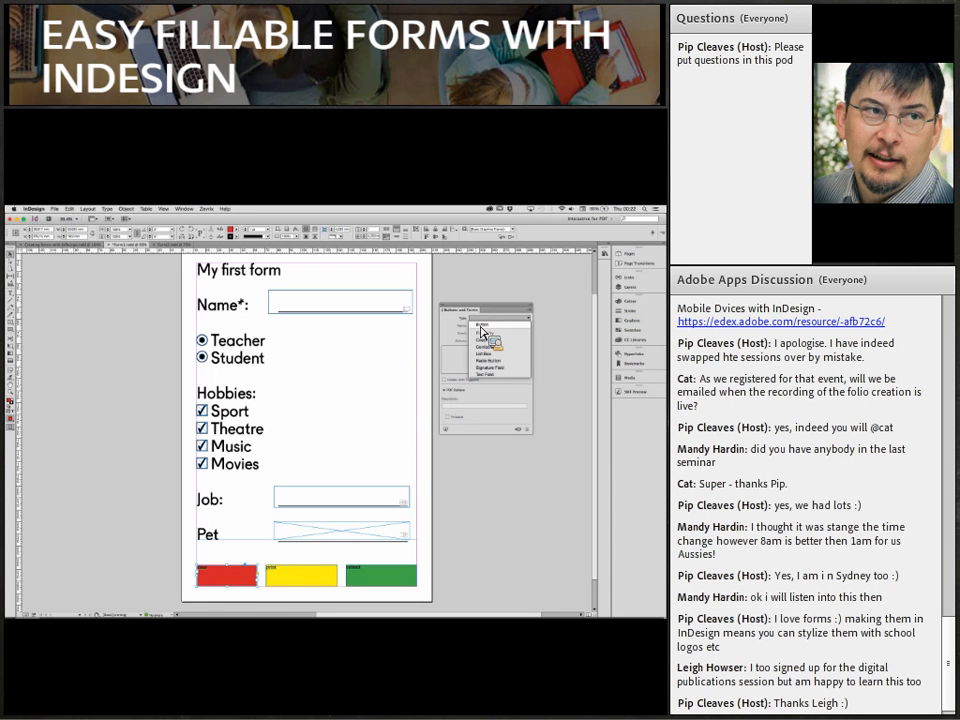
left_click(481, 325)
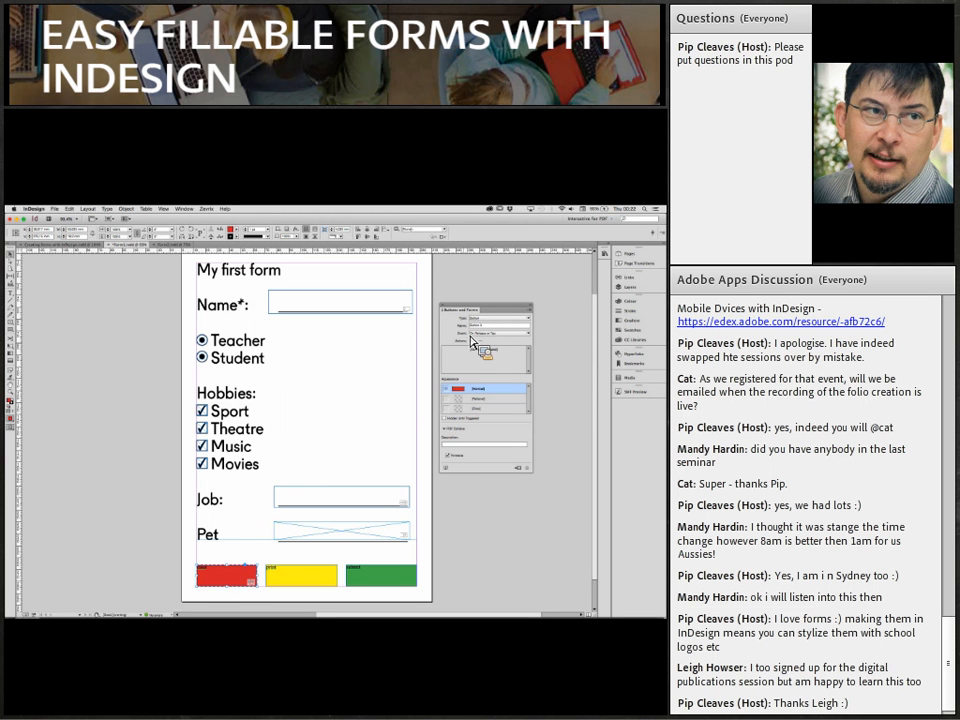
left_click(473, 342)
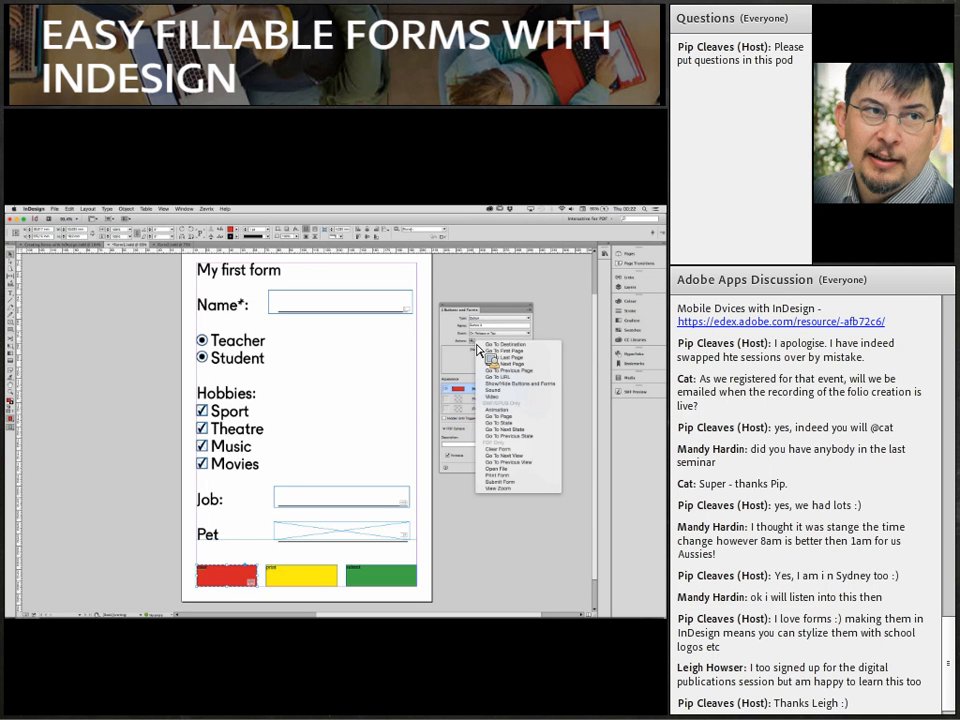
left_click(513, 452)
Convert the yellow rectangle into a button and give it the Print Form action.
left_click(332, 574)
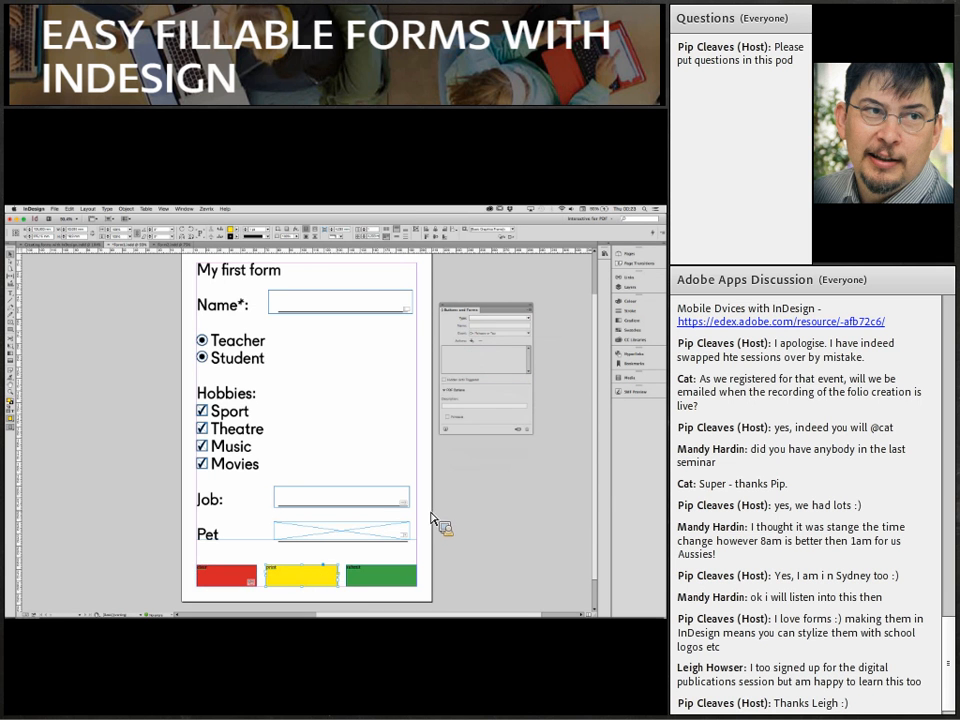
left_click(527, 318)
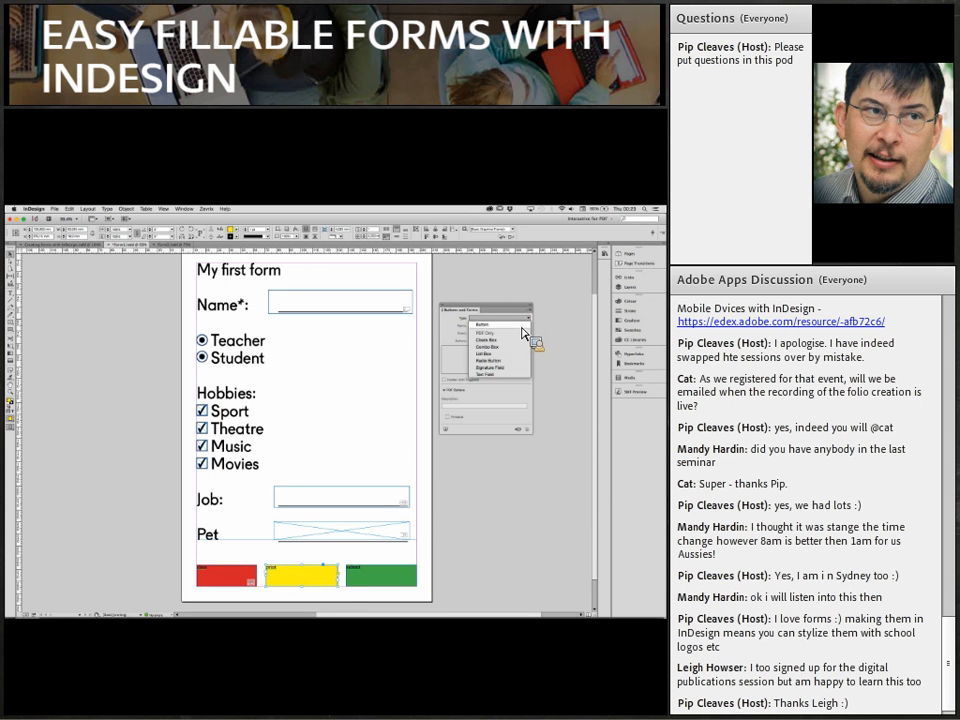
left_click(521, 325)
left_click(476, 343)
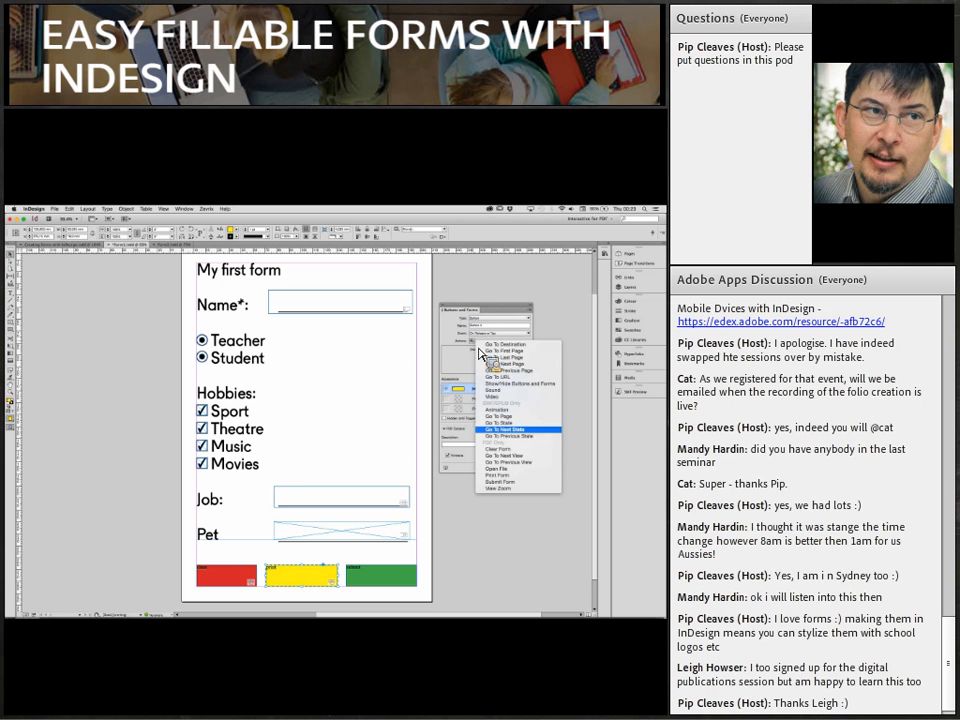
left_click(509, 476)
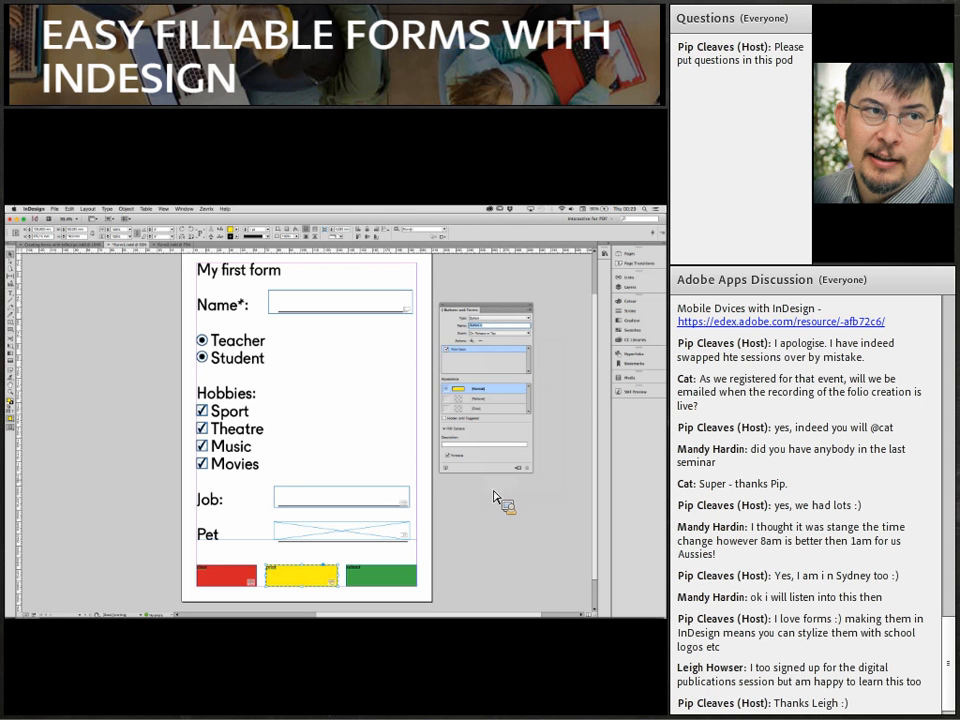
Convert the green rectangle into a button and give it the Submit Form action.
left_click(412, 578)
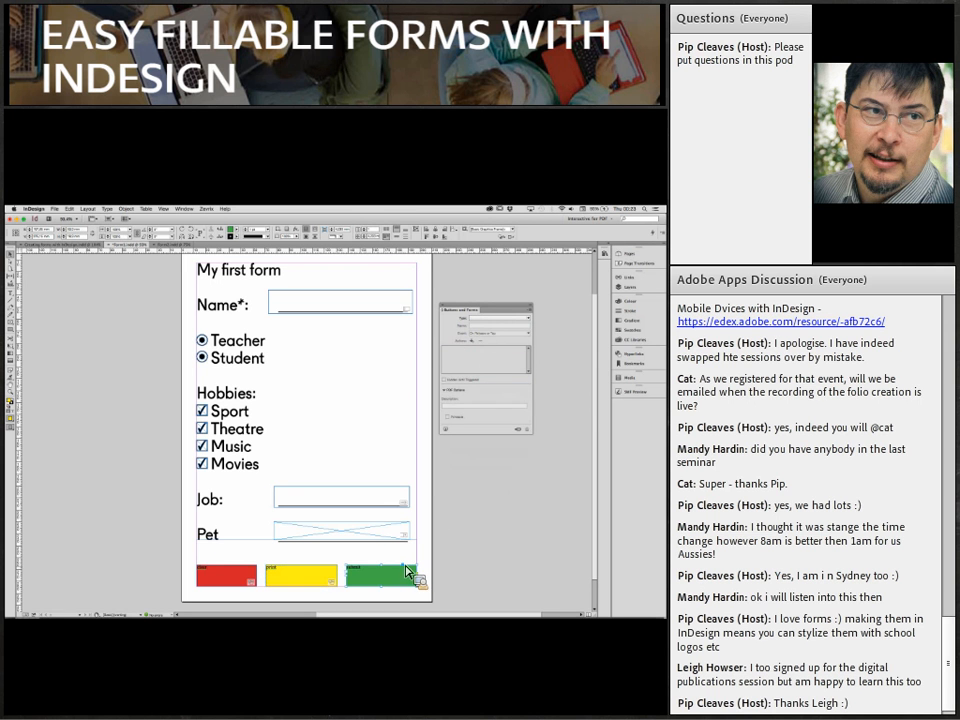
left_click(481, 321)
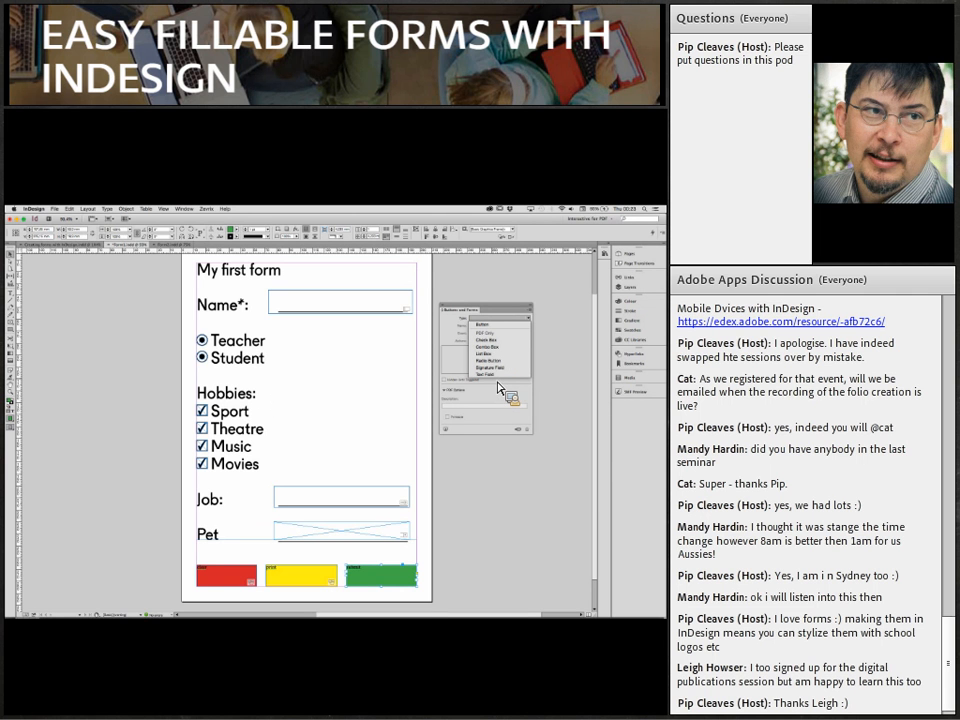
left_click(493, 325)
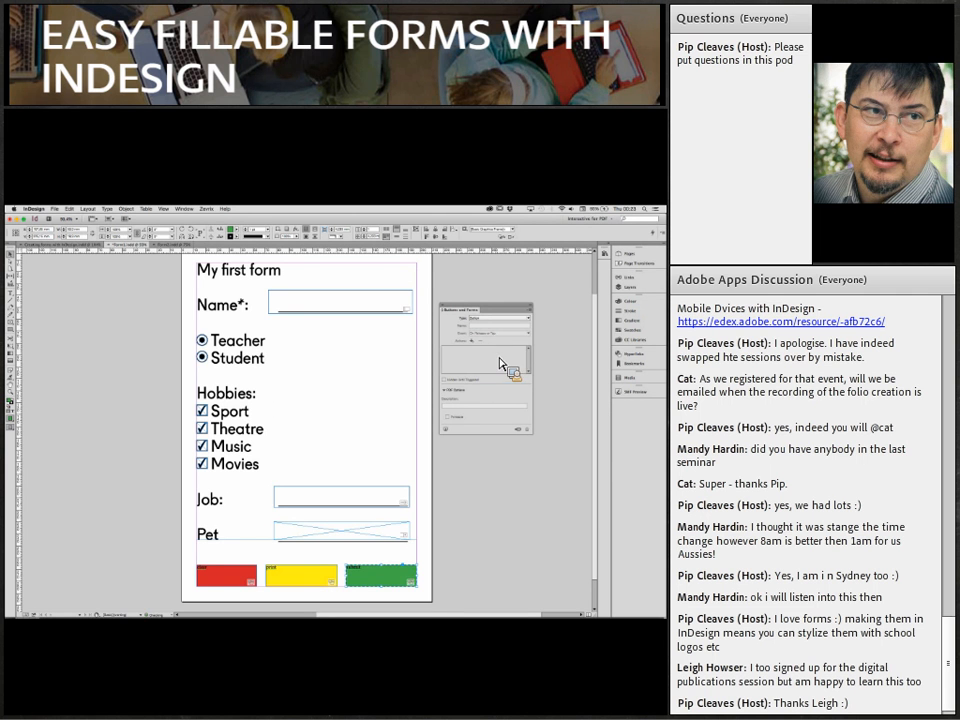
left_click(472, 341)
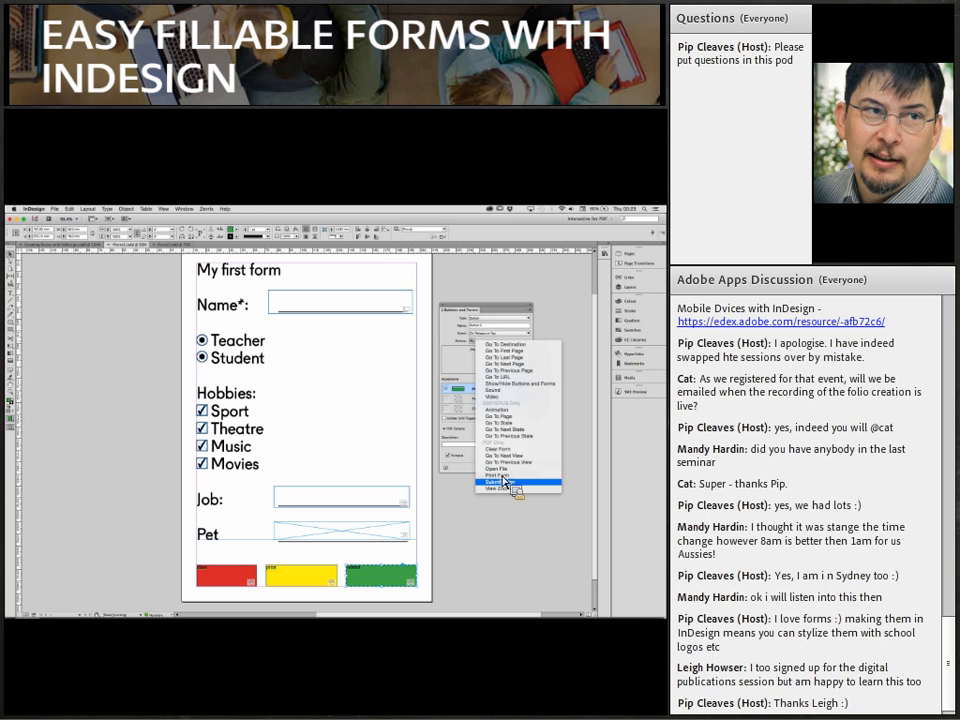
left_click(507, 483)
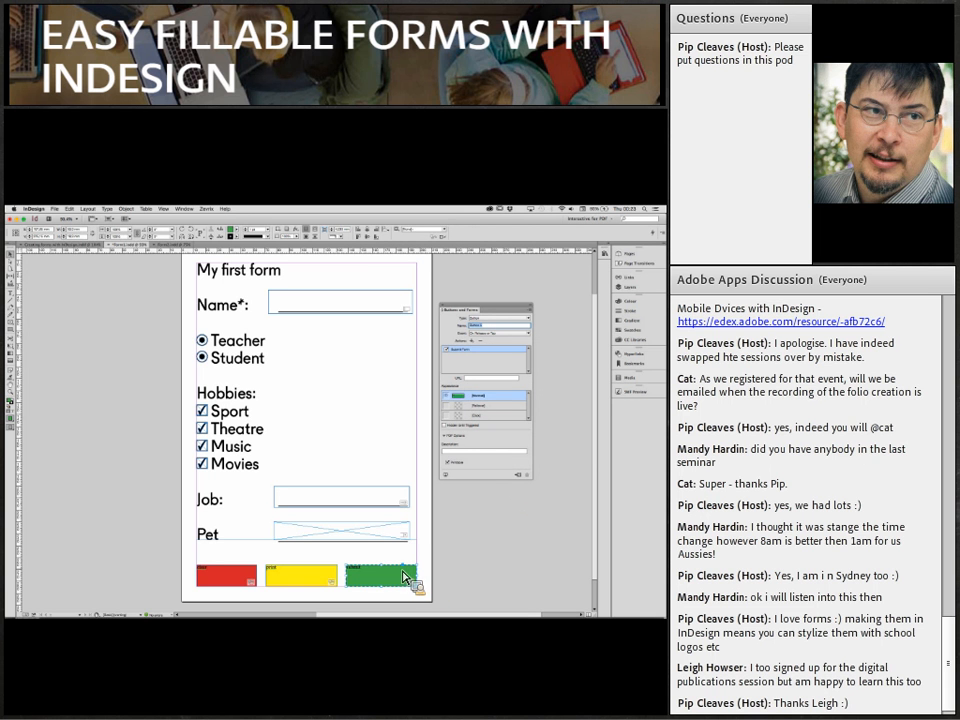
Check the yellow and red buttons' actions, and enter the submission address as the green submit button's URL.
left_click(302, 583)
left_click(302, 583)
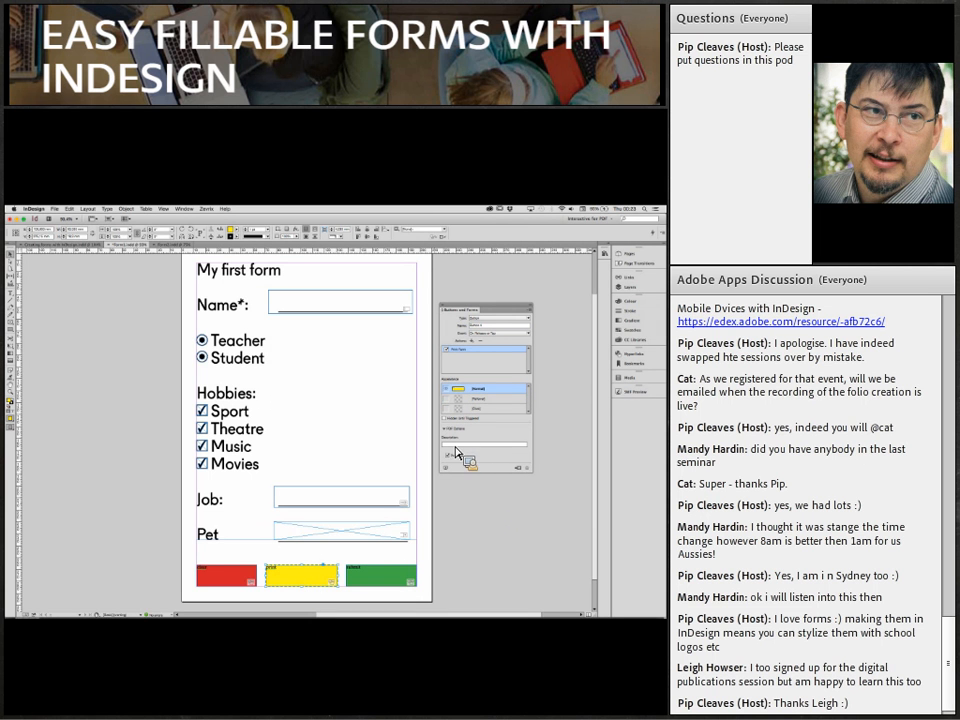
left_click(250, 574)
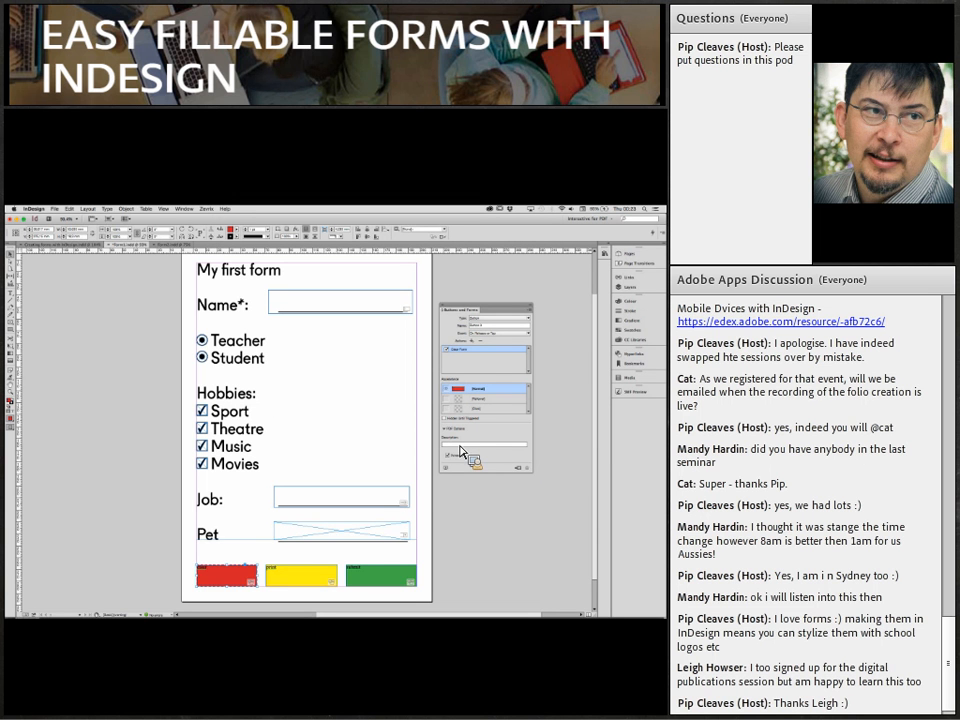
left_click(401, 580)
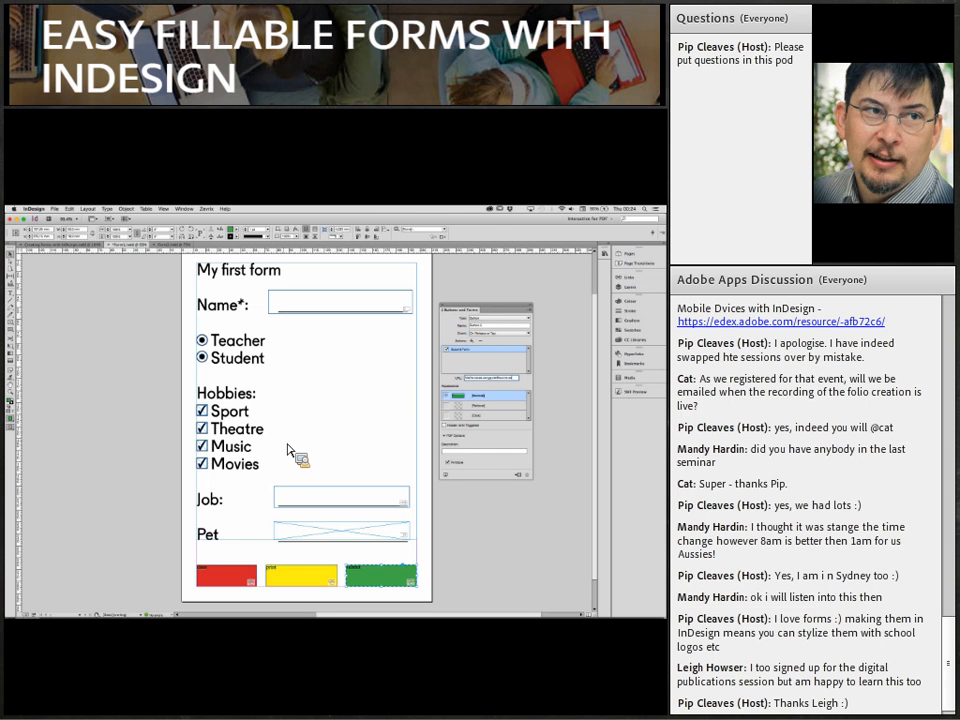
Examine the form settings of the Movies check box and the Pet combo box.
left_click(241, 470)
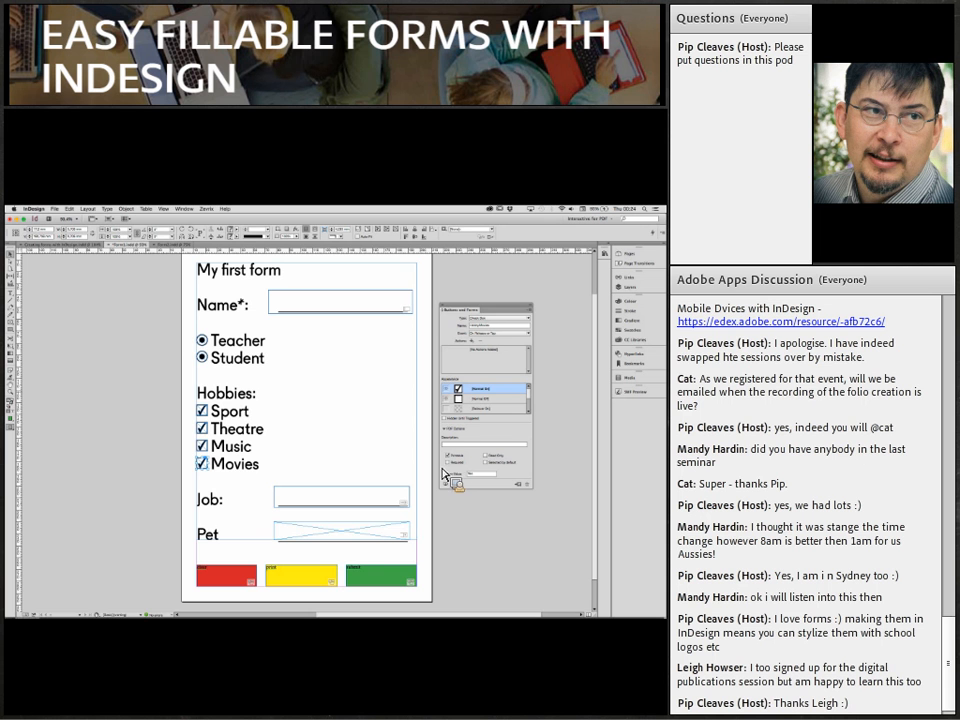
left_click(300, 533)
left_click(302, 533)
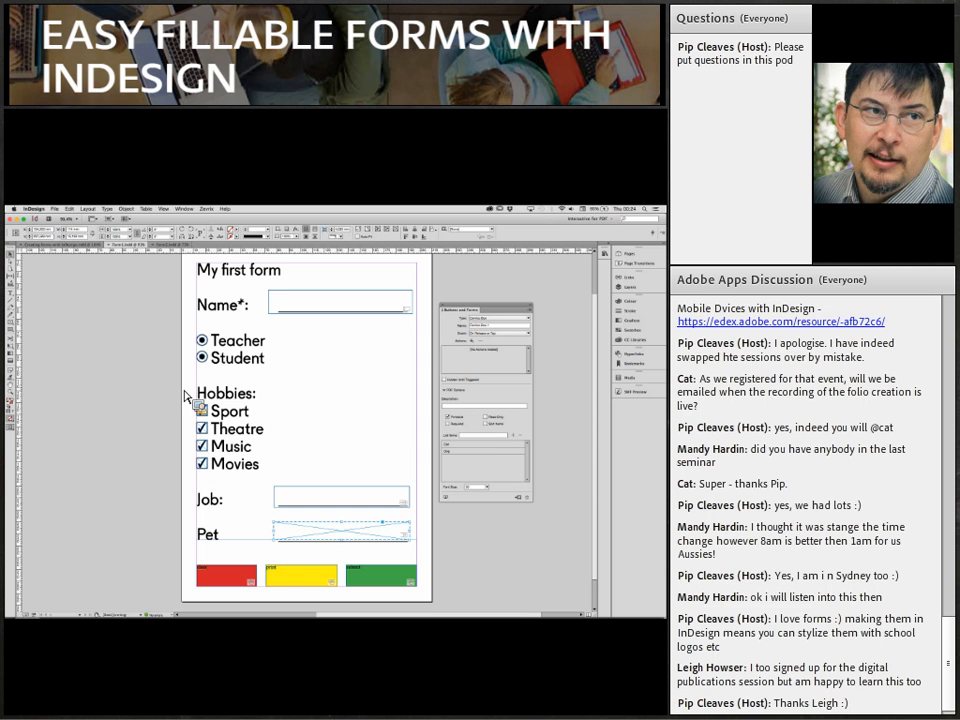
Close the earlier Form1.pdf in Acrobat and export the form as Adobe PDF (Interactive), replacing the existing Form1 file.
key("super+e")
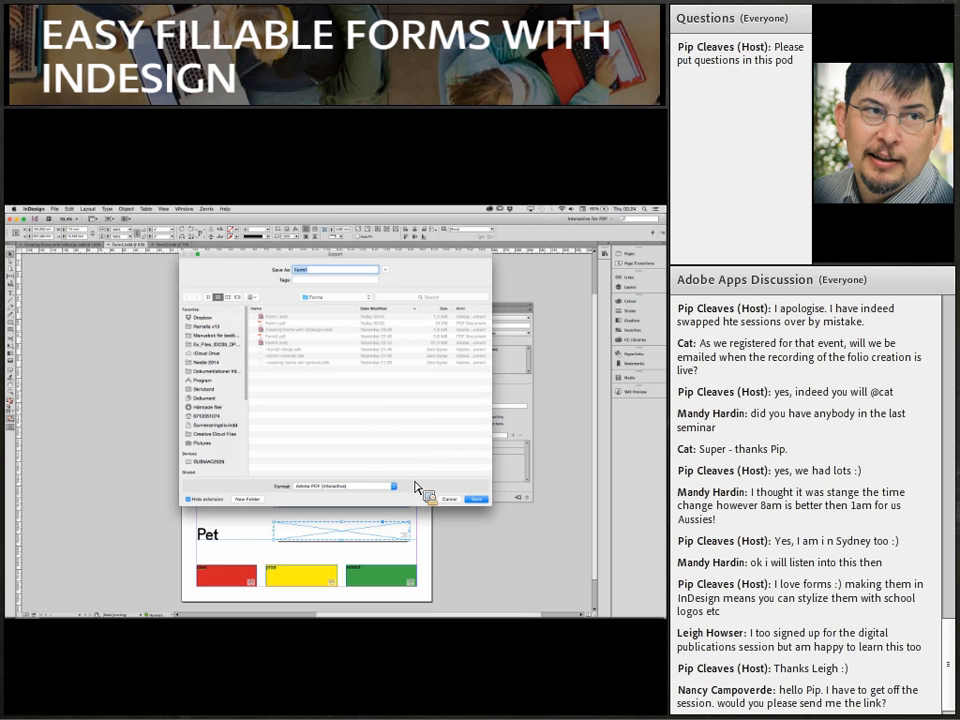
key("super+Tab")
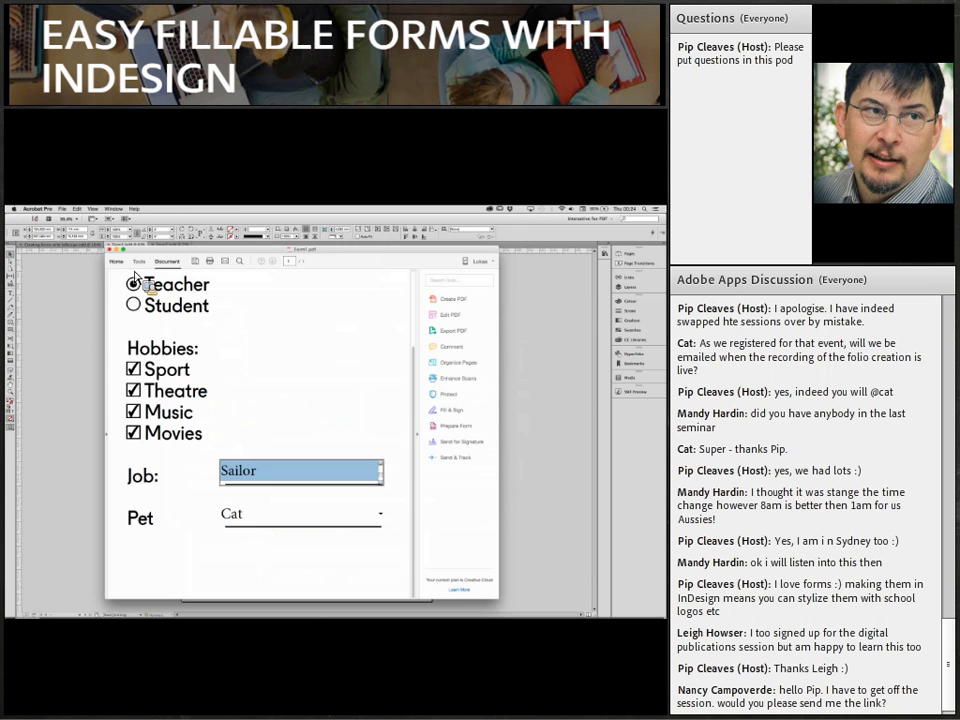
left_click(110, 251)
left_click(312, 344)
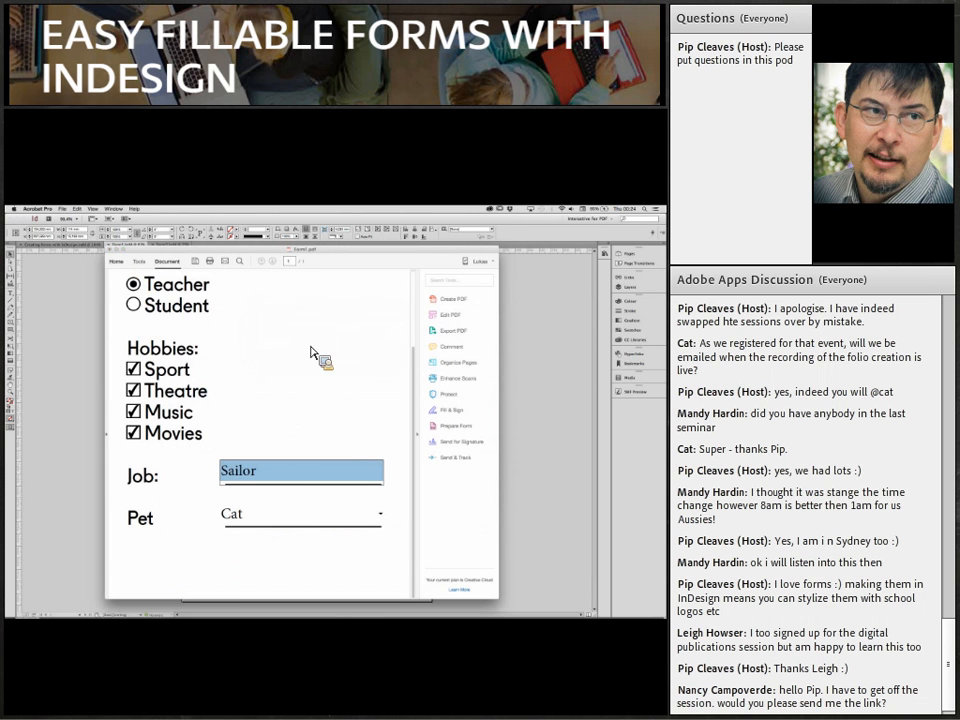
key("super+Tab")
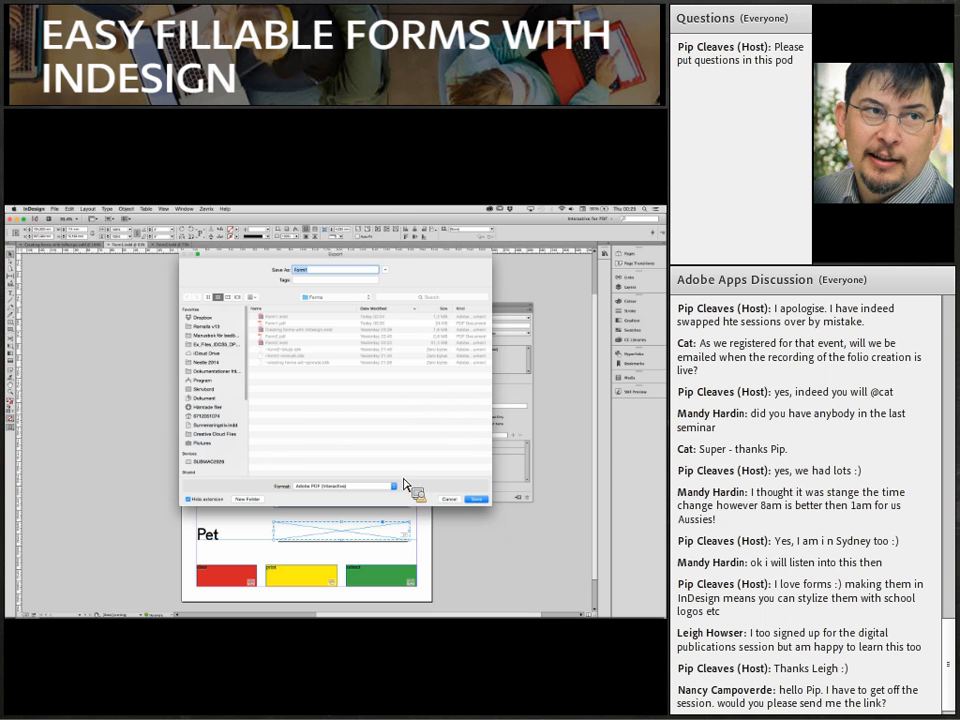
left_click(477, 498)
left_click(386, 299)
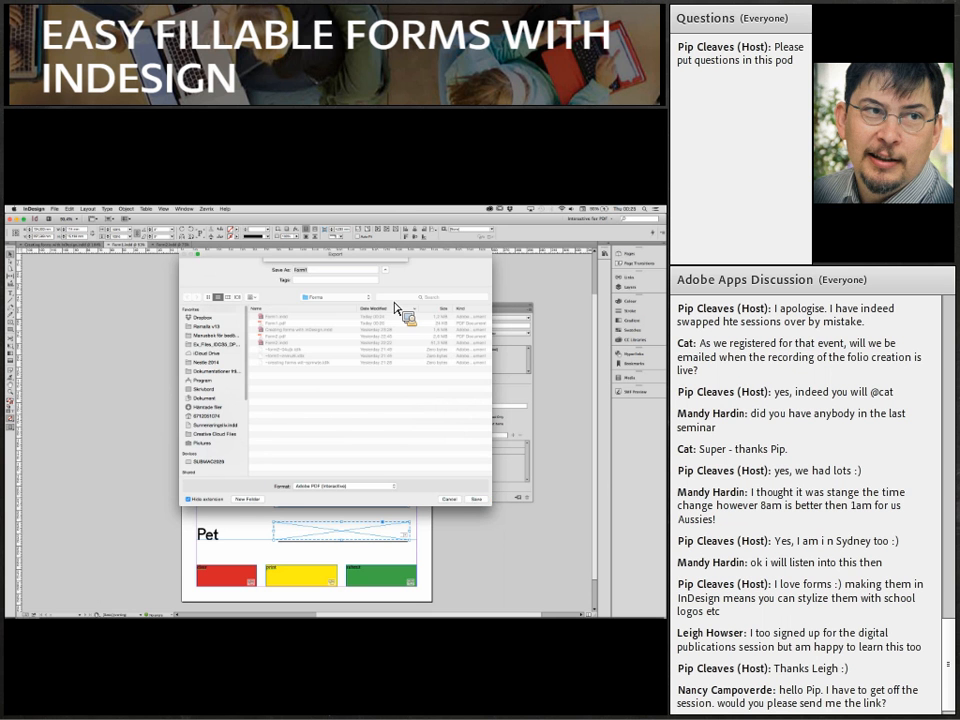
left_click(380, 494)
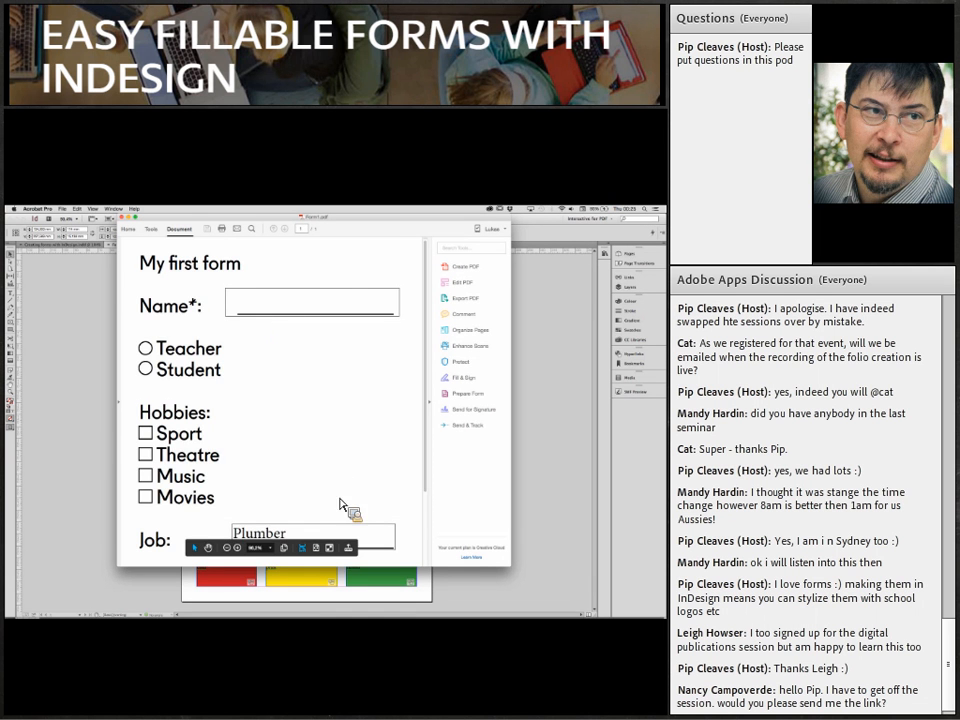
Test the green submit button in the exported PDF, allowing the connection to the submission address.
scroll(352, 482, "down", 2)
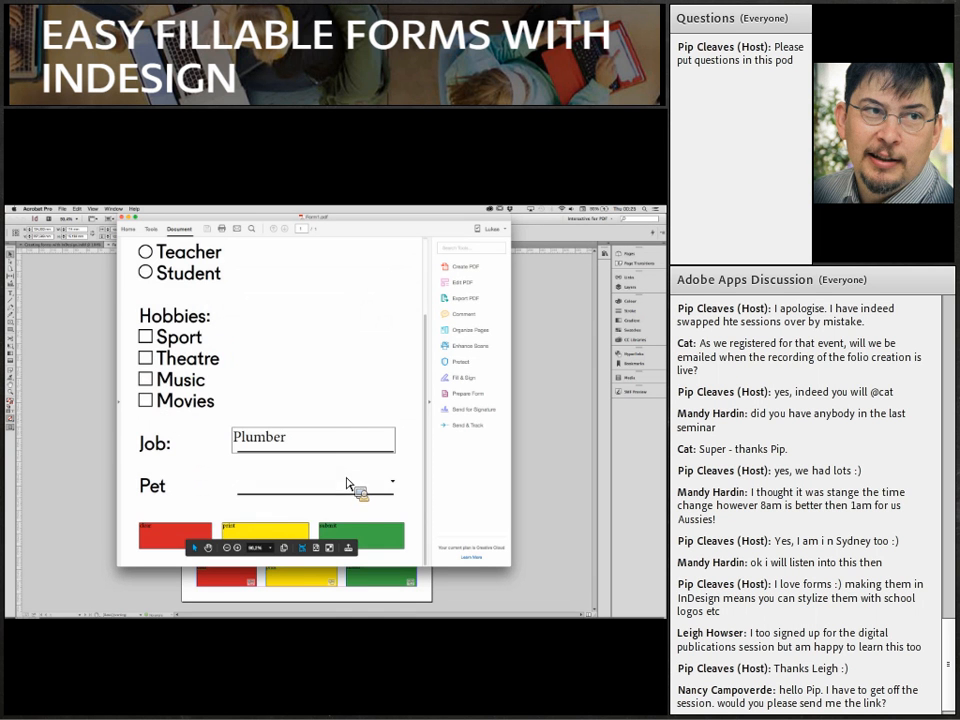
left_click(392, 546)
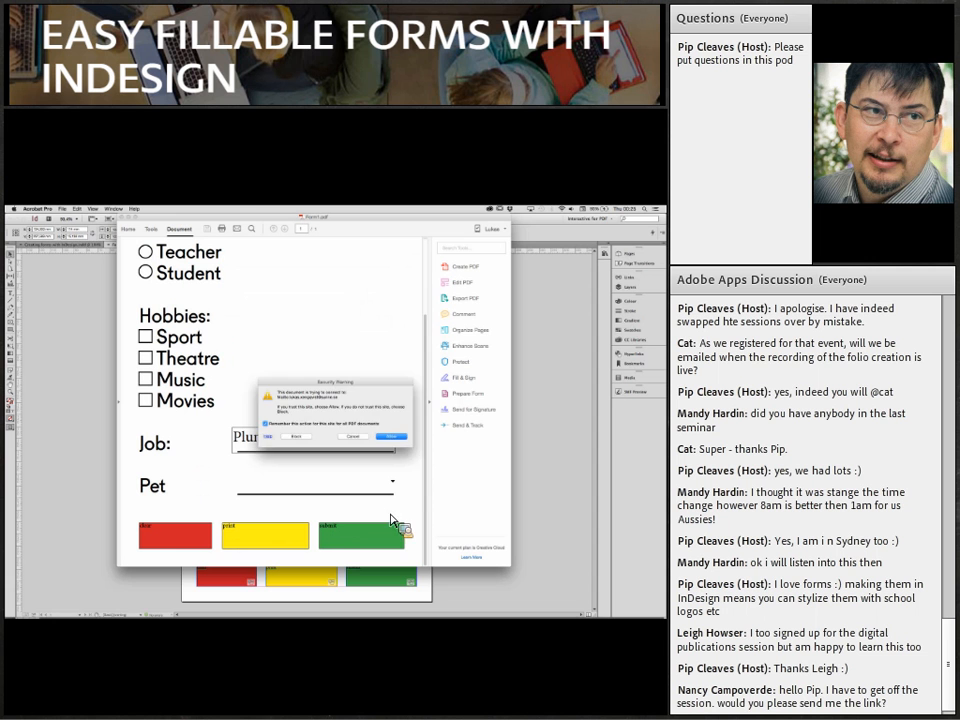
left_click(391, 437)
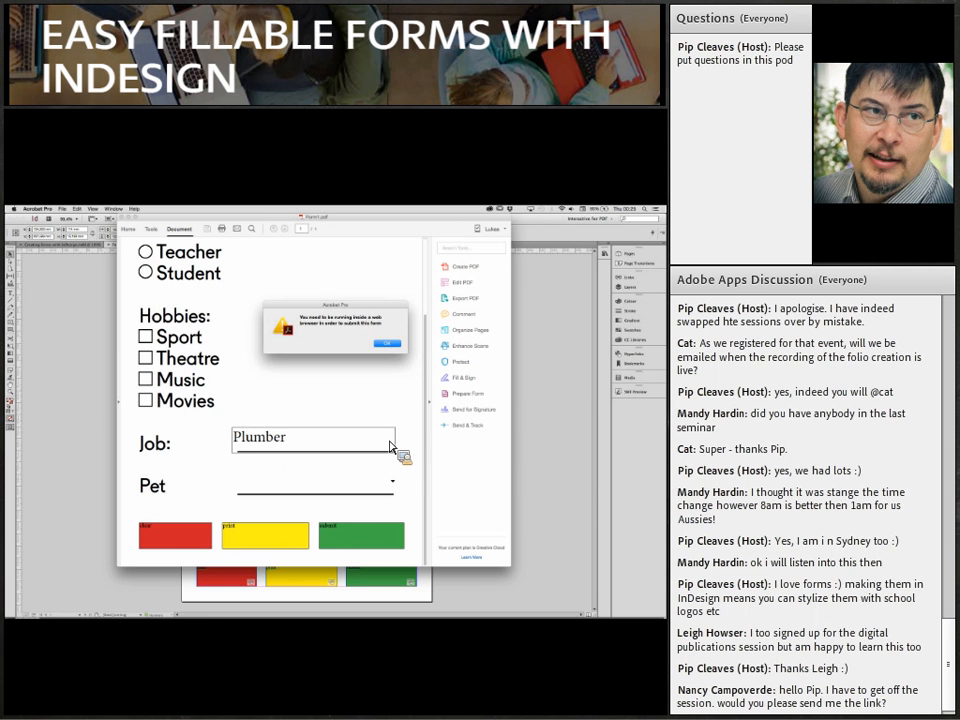
left_click(387, 346)
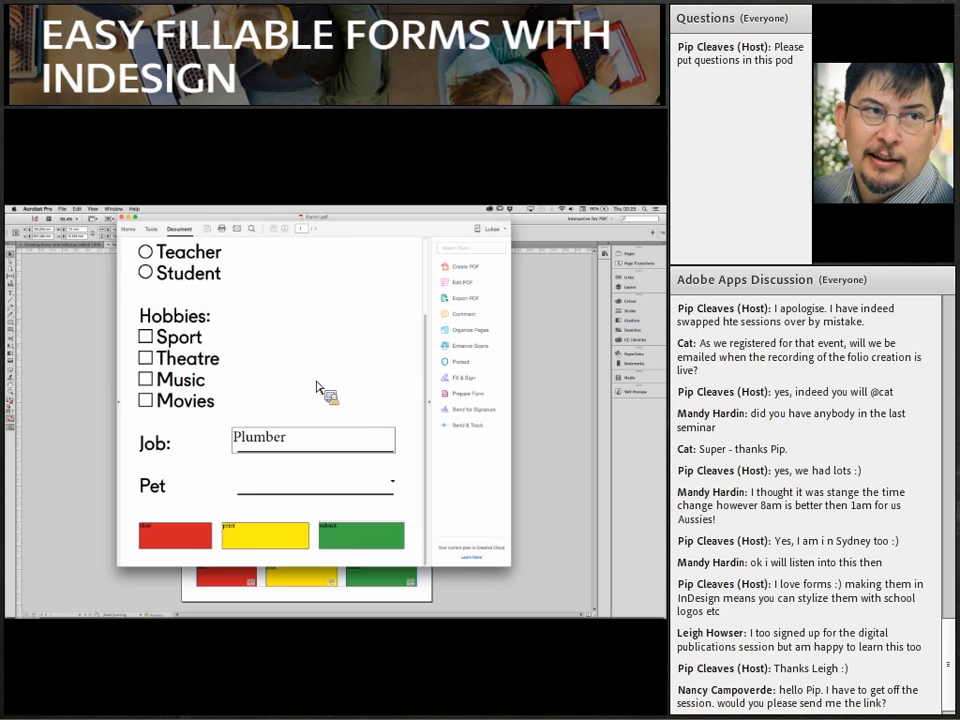
scroll(316, 387, "up", 5)
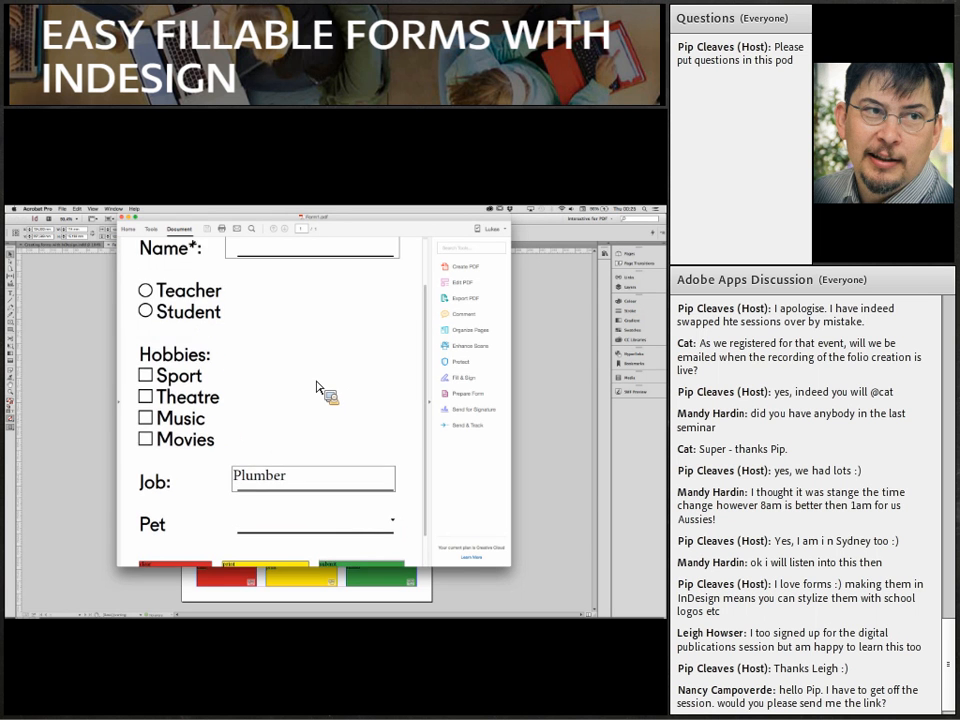
scroll(316, 387, "up", 2)
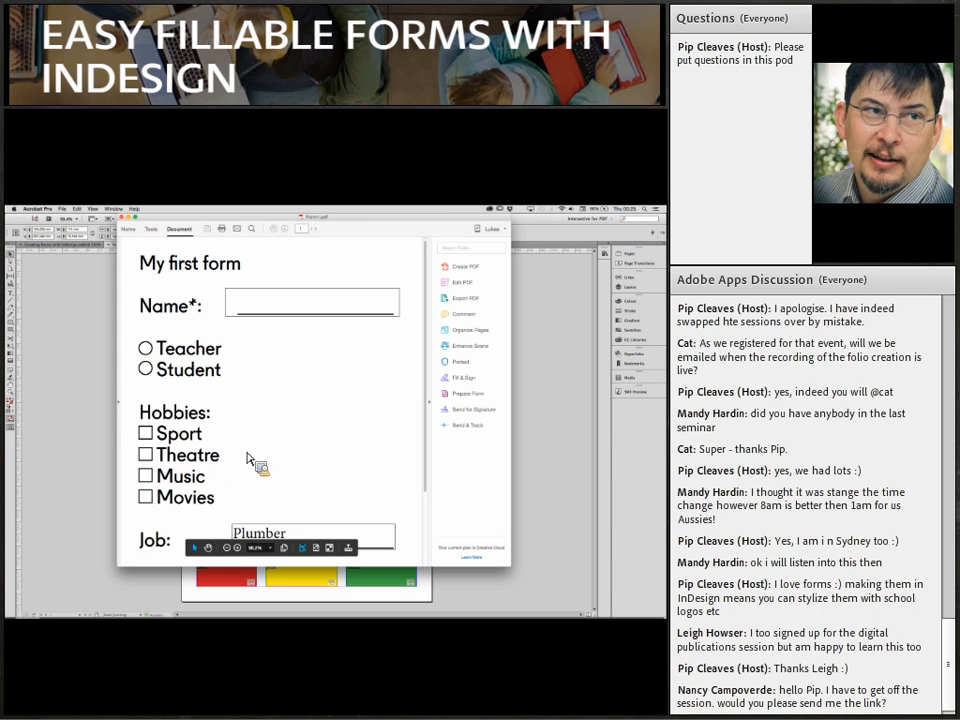
Return to InDesign and view the InDesign-to-form workflow diagram in the presentation document, moving Buttons and Forms clear of it.
left_click(111, 420)
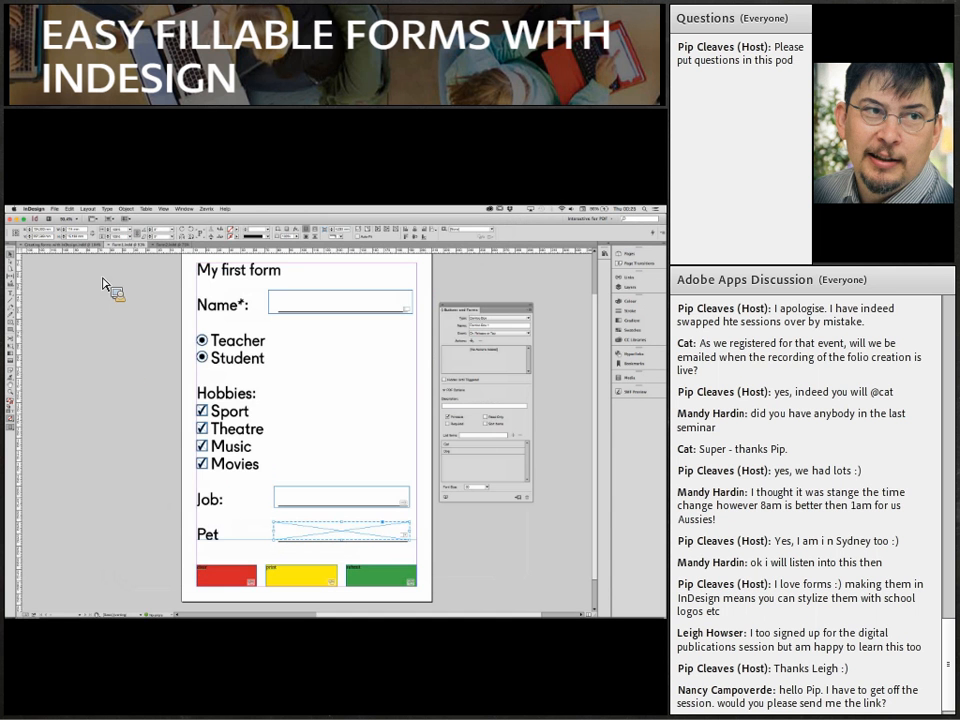
left_click(88, 245)
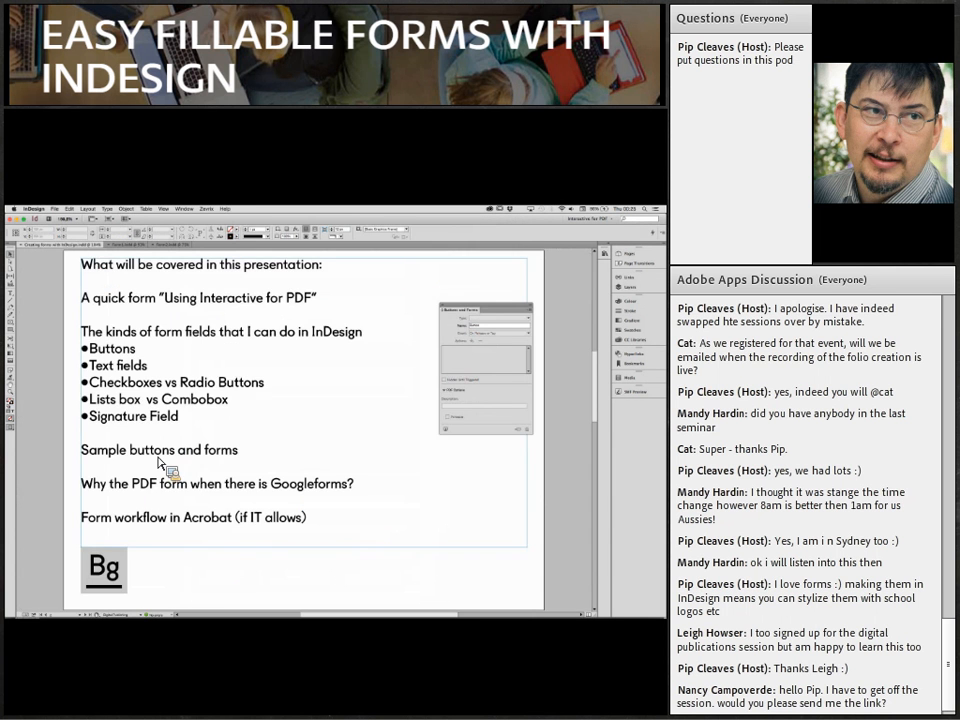
scroll(158, 463, "down", 10)
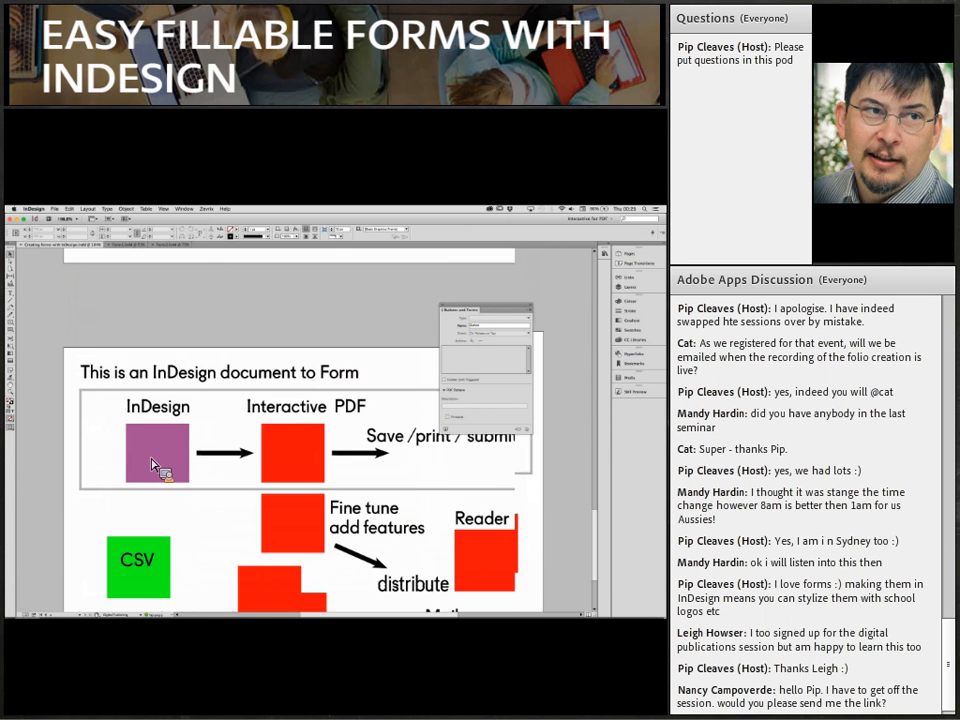
scroll(158, 463, "down", 5)
left_click_drag(484, 316, 568, 369)
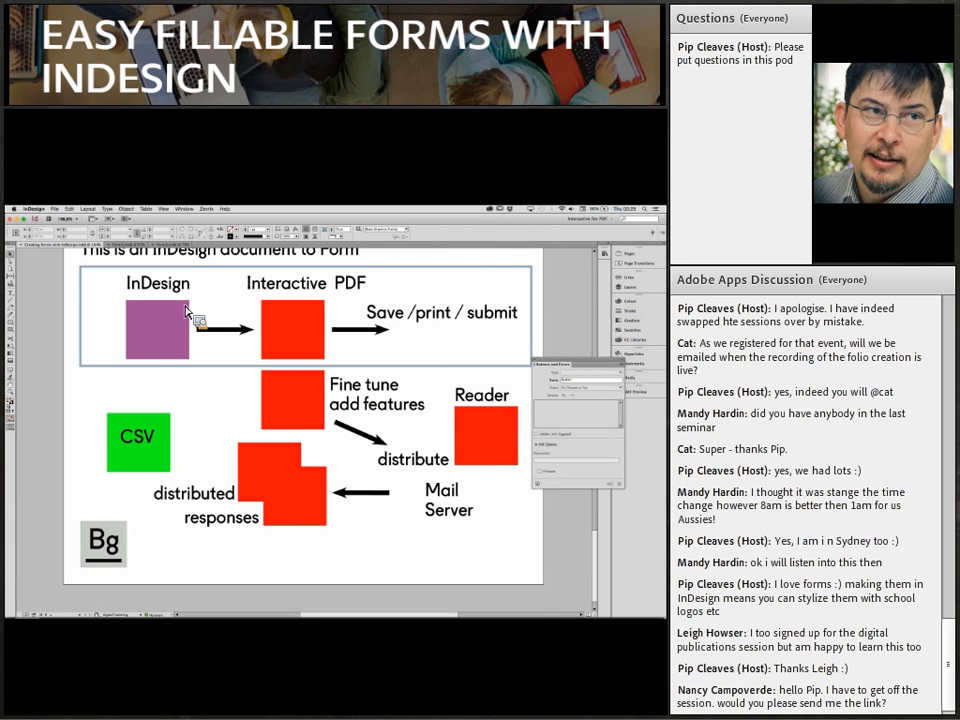